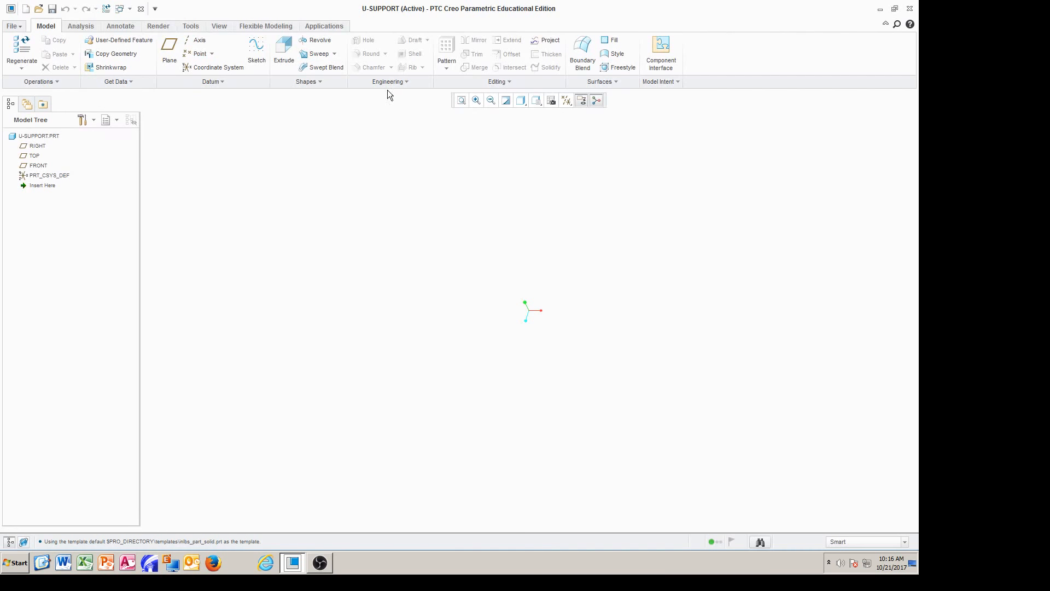
Show all datum features and start an extrude with an internal sketch on the FRONT plane
left_click(567, 101)
left_click(580, 114)
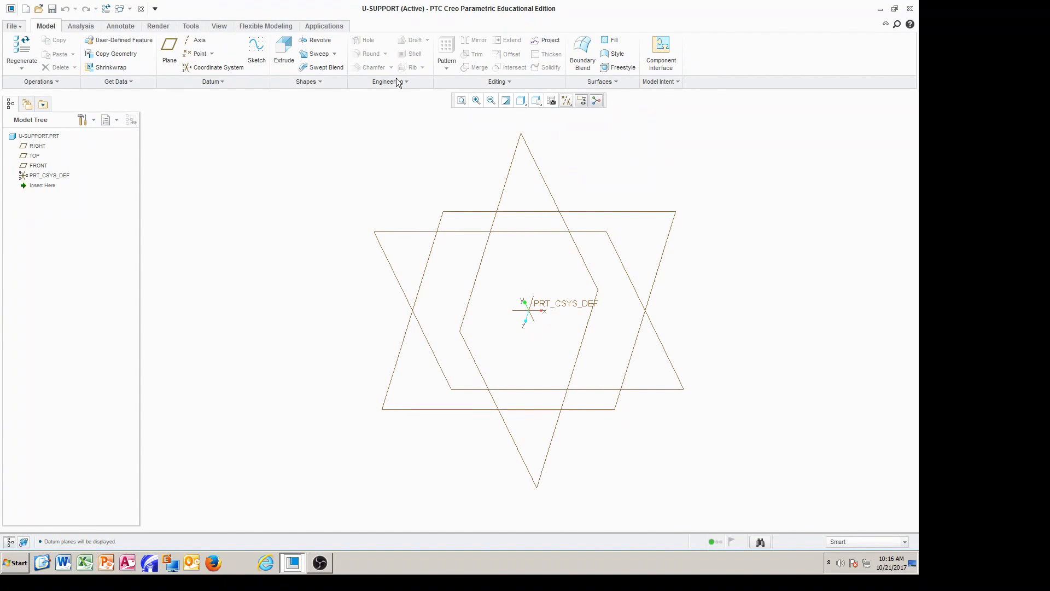
left_click(284, 57)
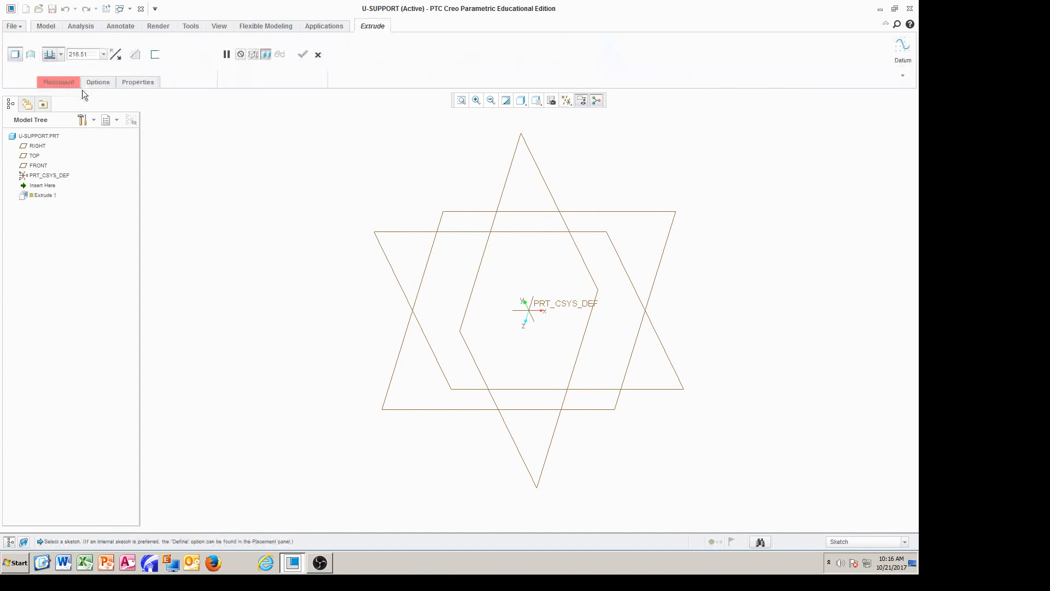
left_click(59, 82)
left_click(145, 119)
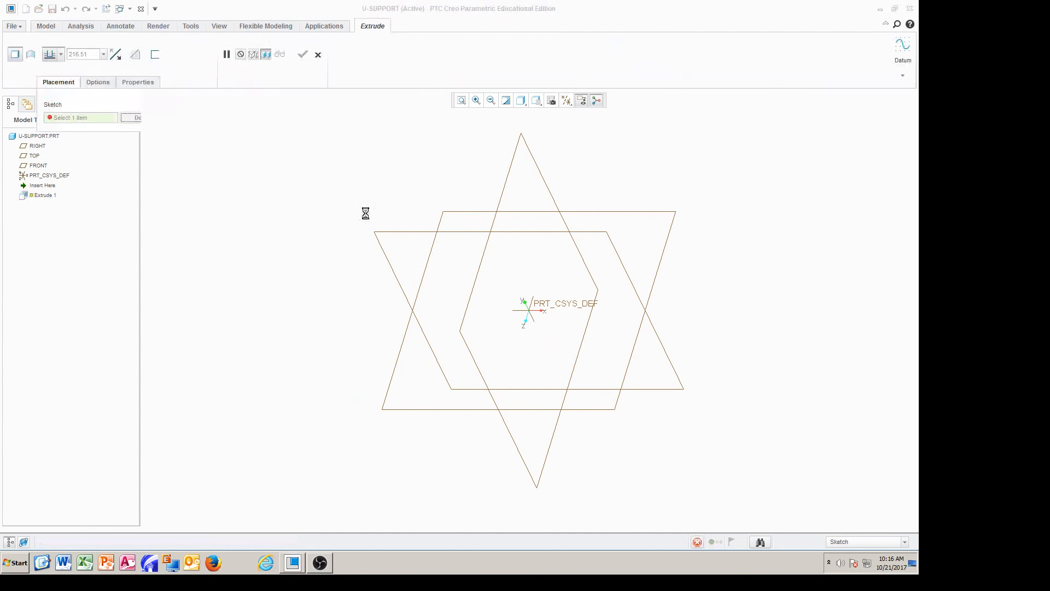
left_click(401, 232)
left_click(859, 238)
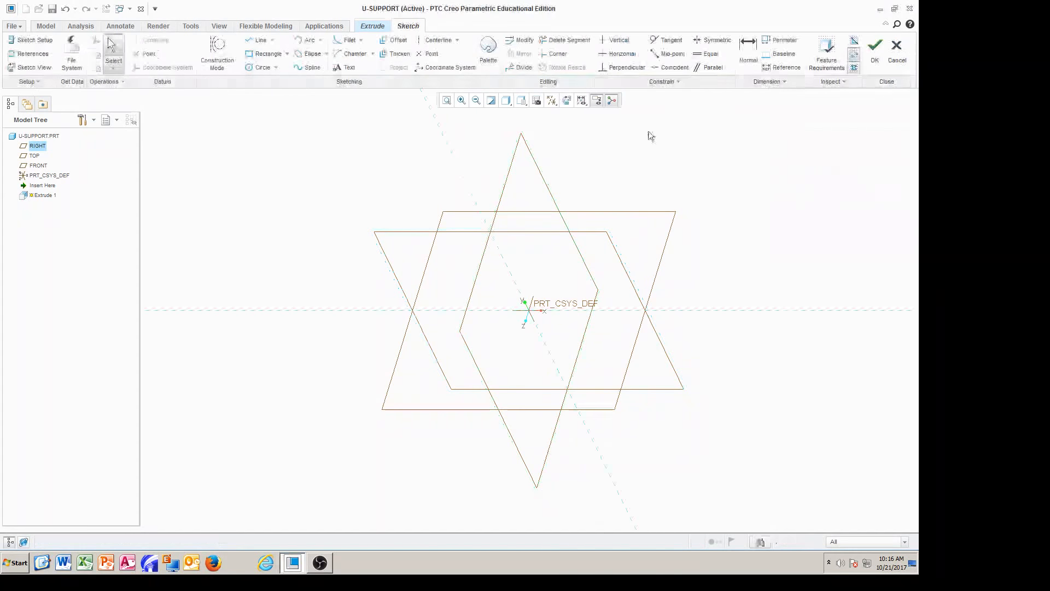
Orient the sketch plane parallel to the screen and hide all datum features
left_click(567, 100)
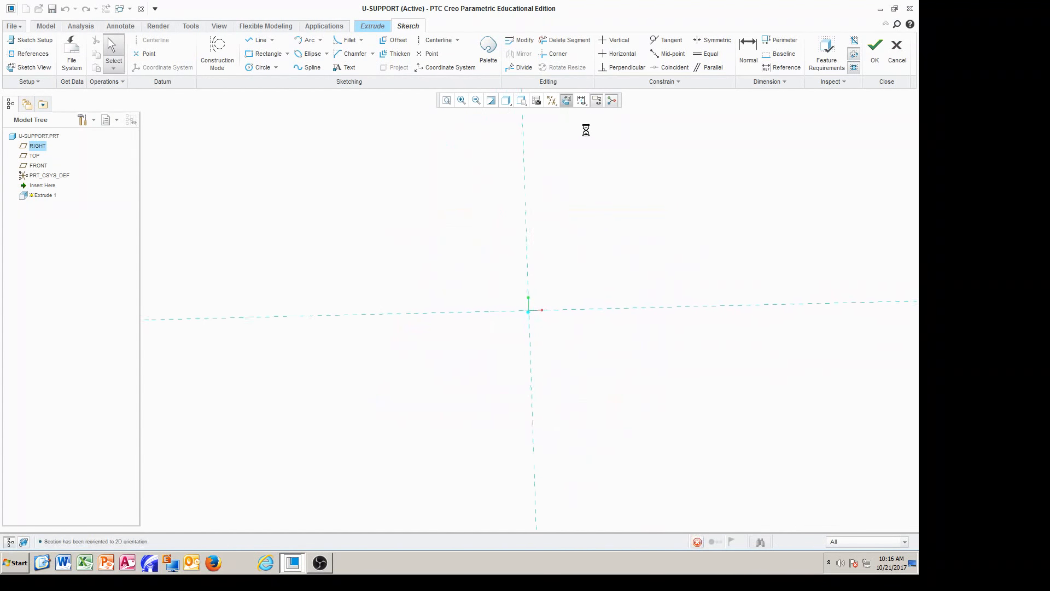
left_click(551, 100)
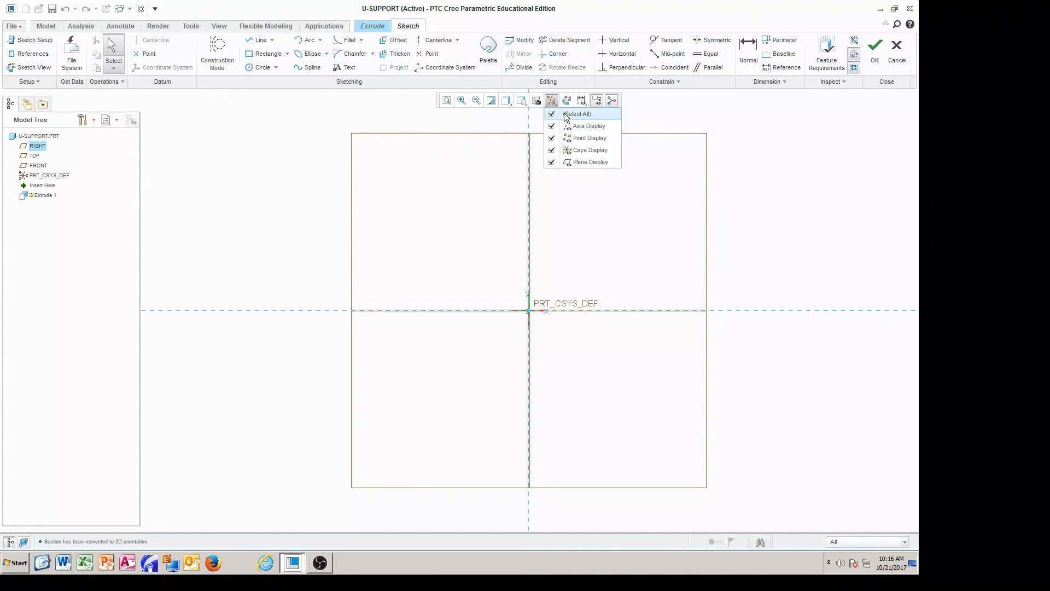
left_click(574, 114)
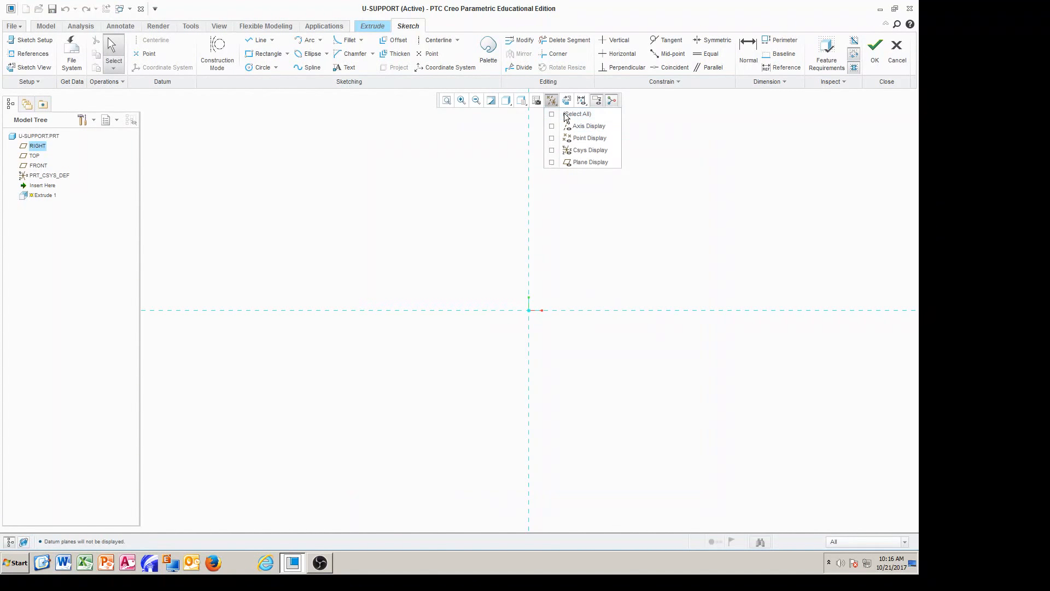
Draw a vertical centerline along the vertical reference through the origin
left_click(439, 40)
left_click(528, 121)
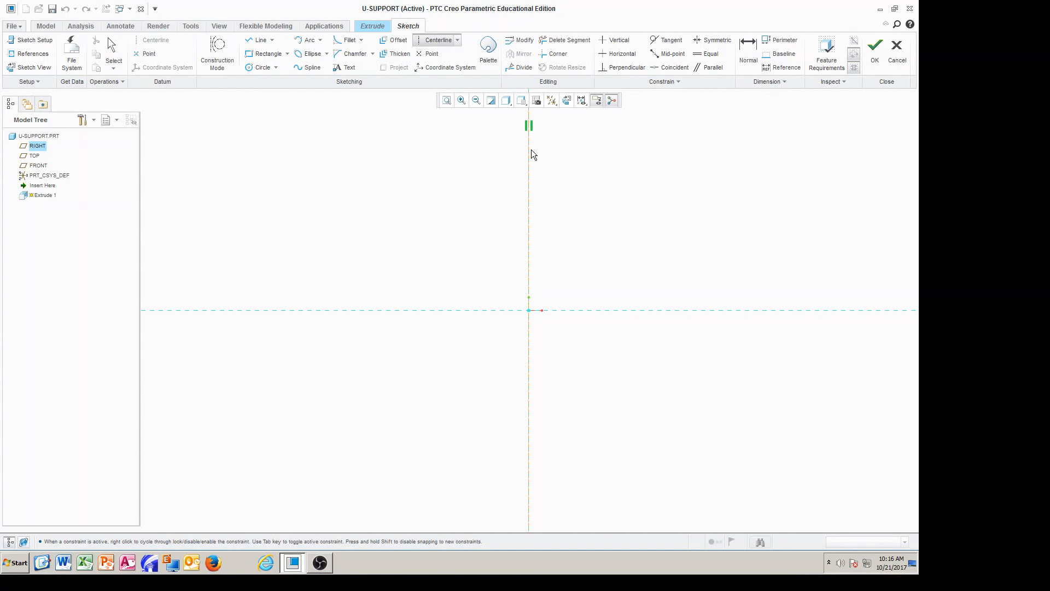
left_click(530, 218)
middle_click(604, 211)
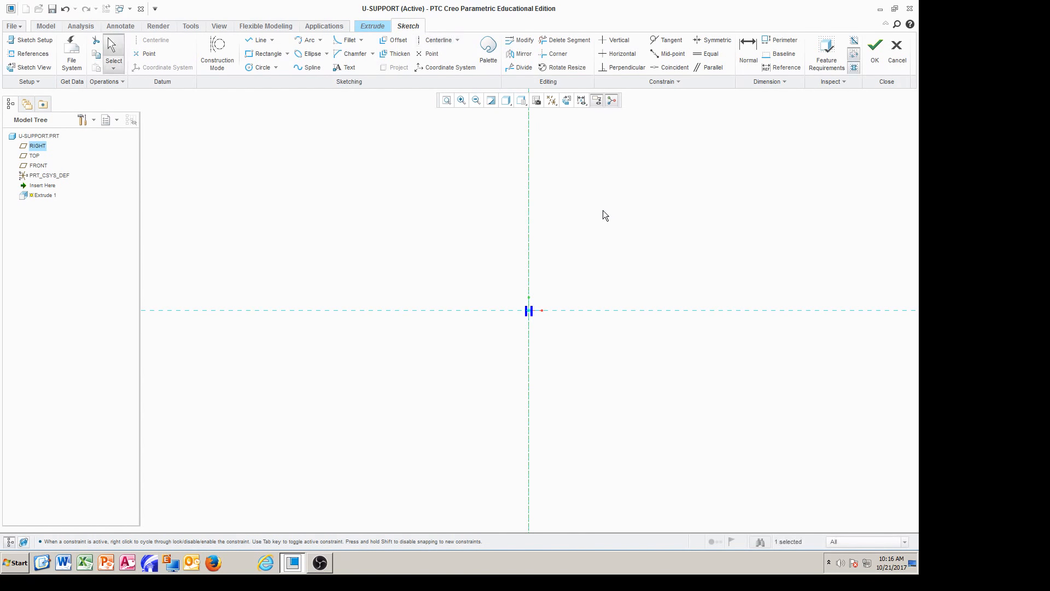
Sketch a rectangle about 166 by 218, symmetric about the centerline with its base on the horizontal reference
left_click(267, 54)
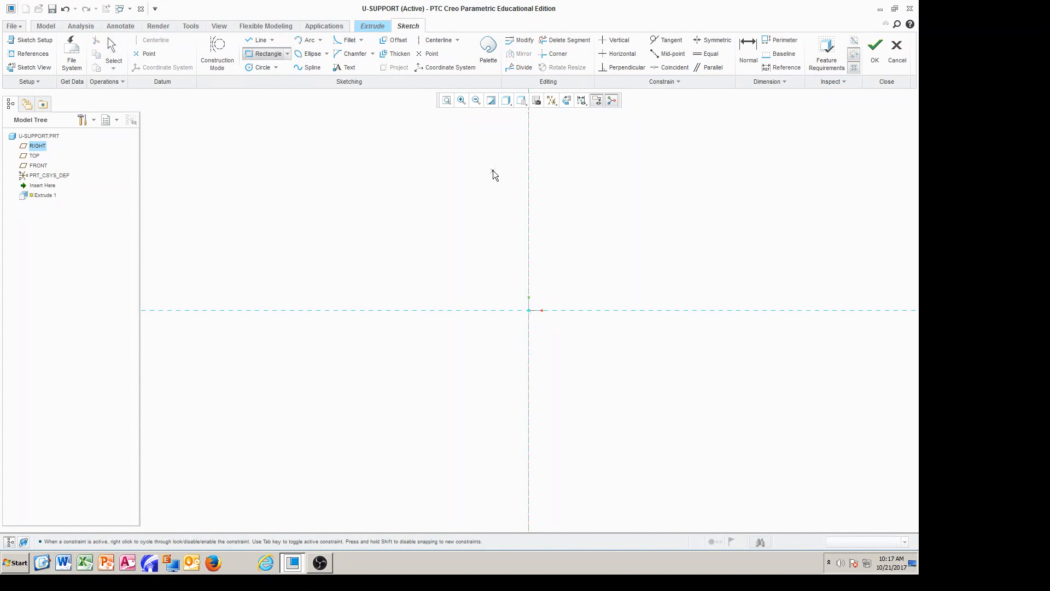
left_click(471, 158)
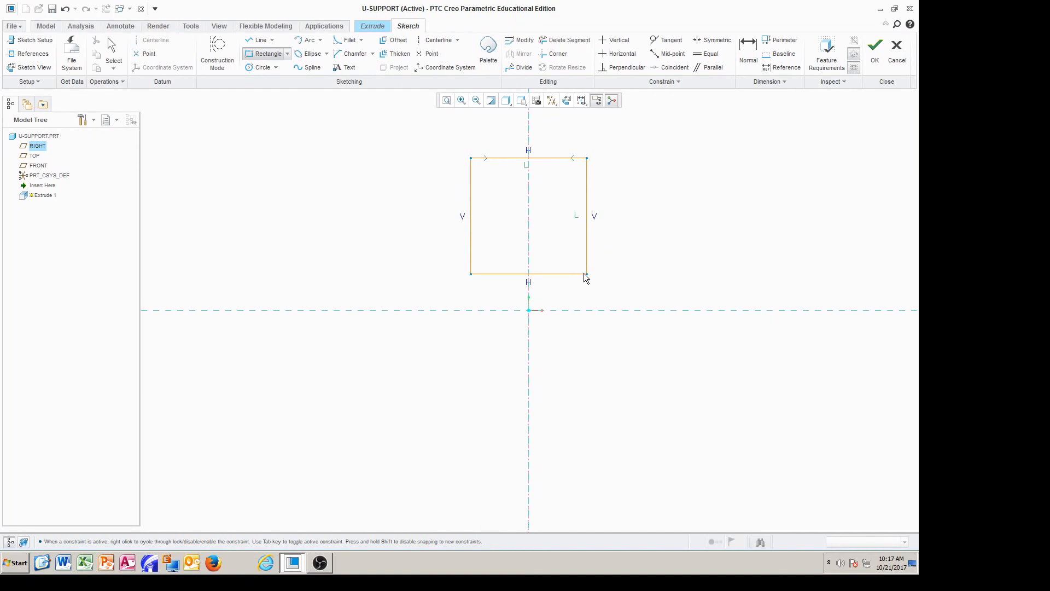
middle_click(645, 257)
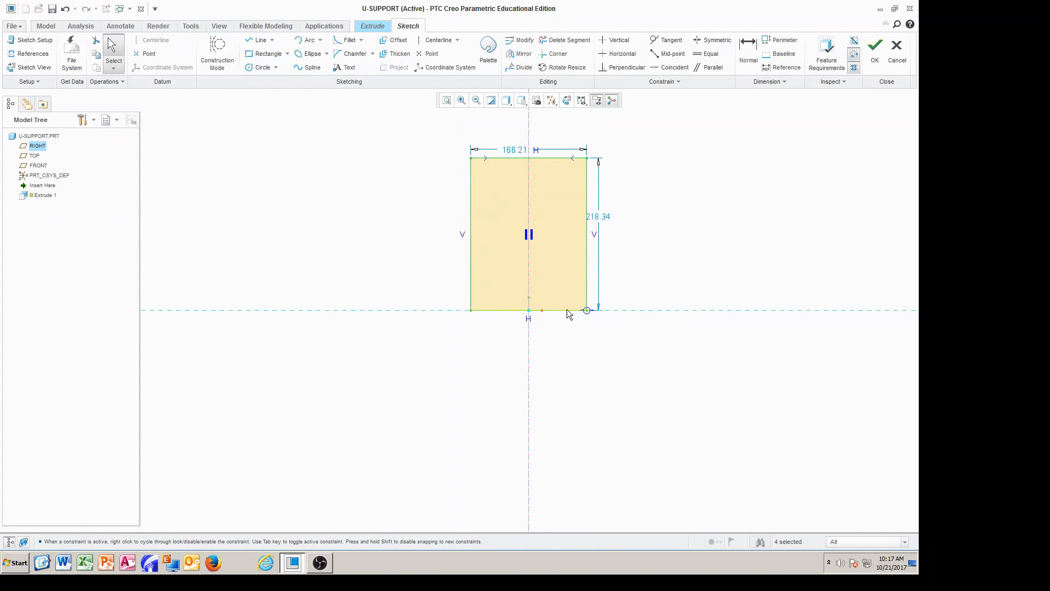
Set the rectangle's height to 520 and its width to 360
double_click(599, 217)
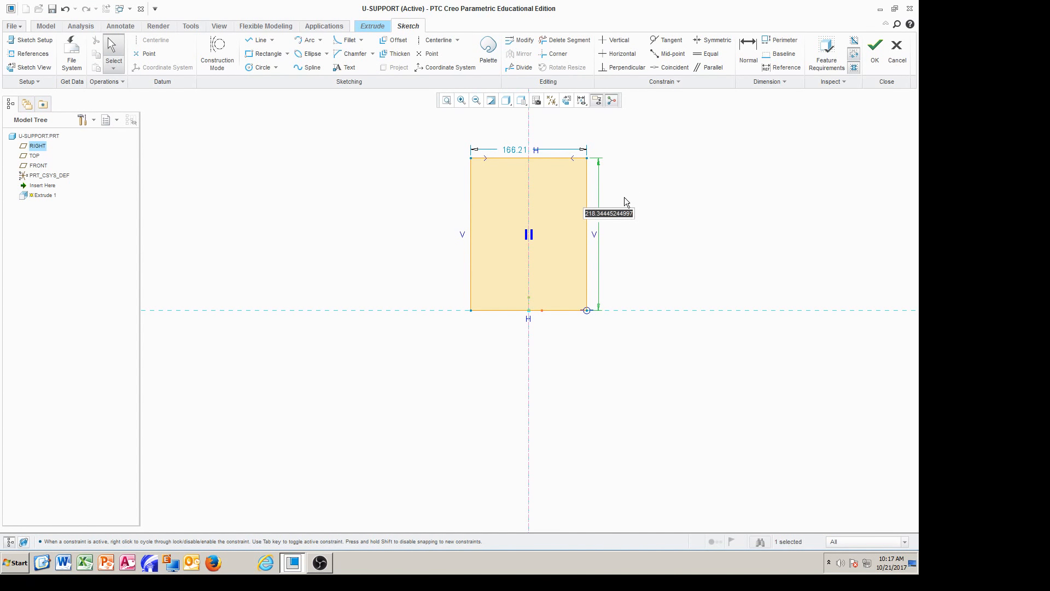
type("520")
key("Return")
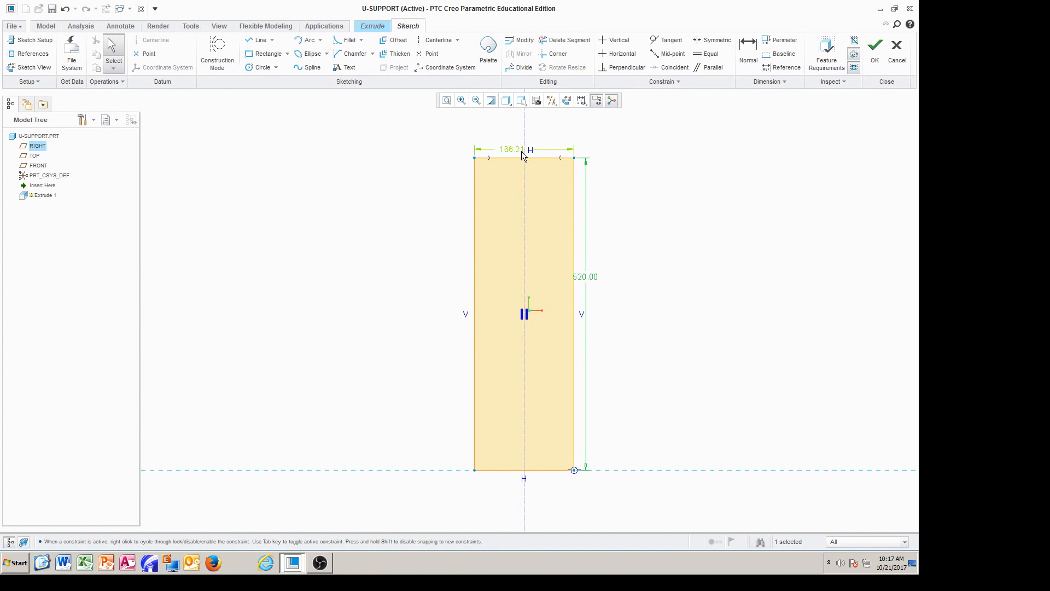
double_click(516, 150)
type("360")
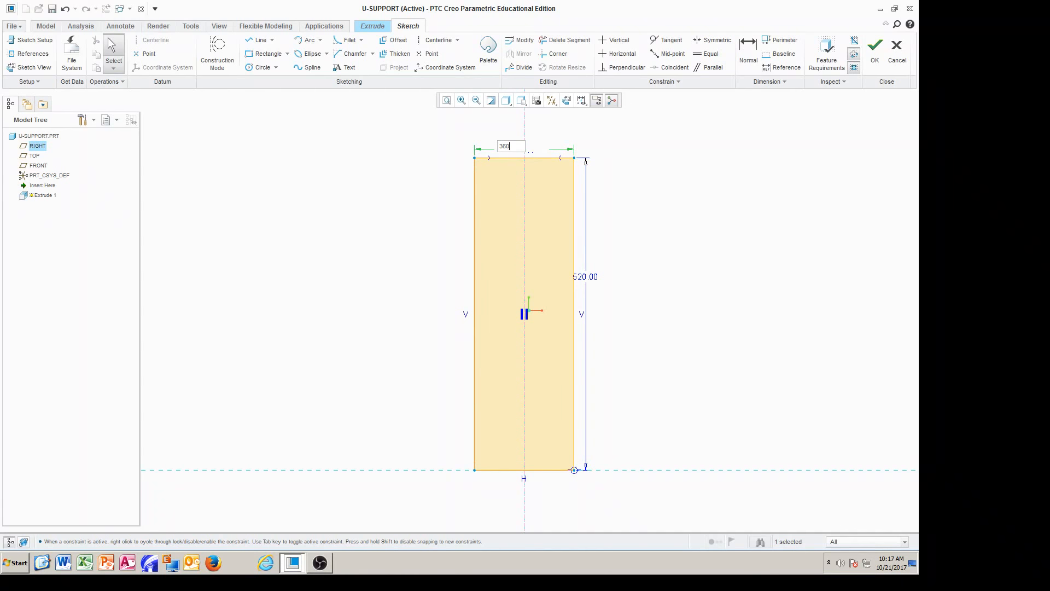
key("Return")
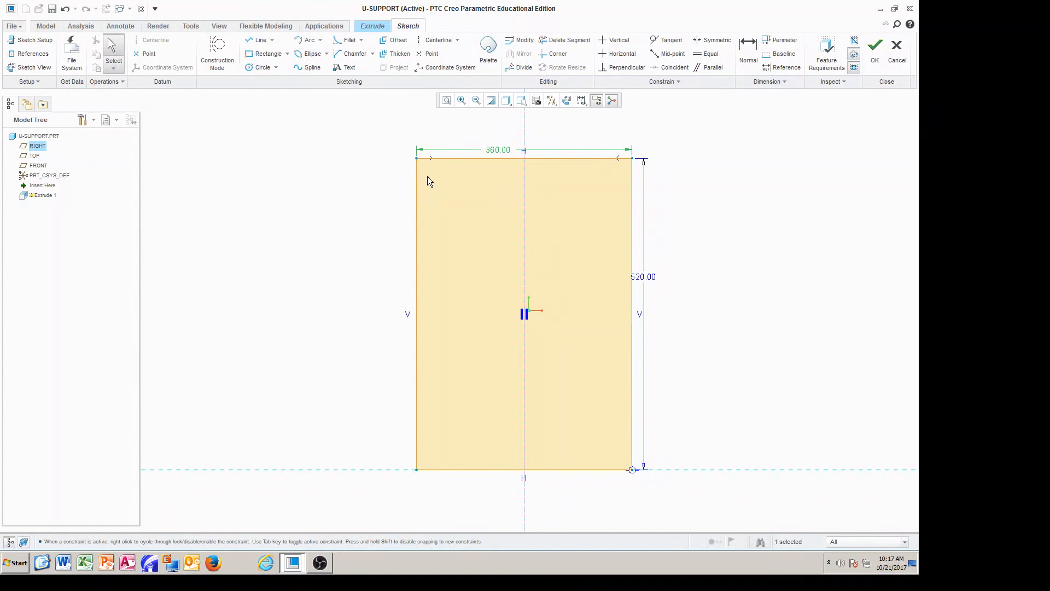
Offset the rectangle's left, right and bottom edges inward by 30 each
left_click(395, 41)
left_click(420, 239)
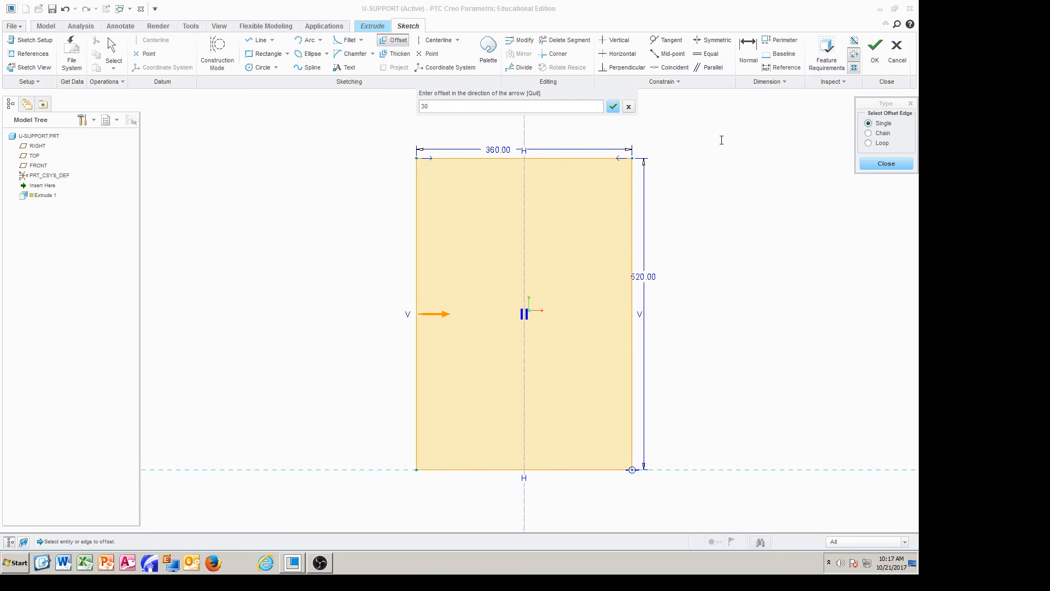
key("Return")
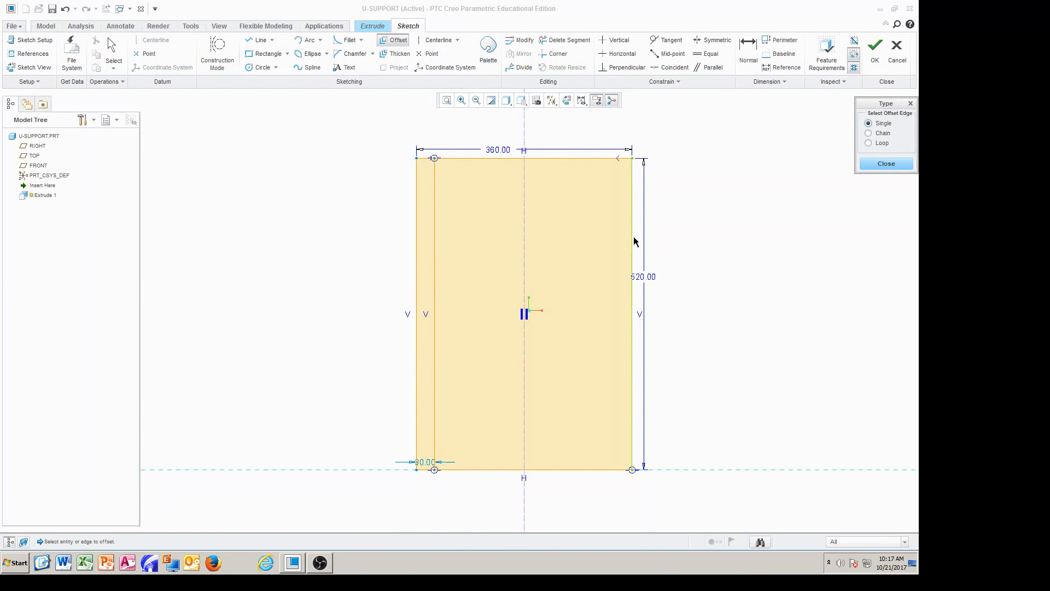
left_click(634, 240)
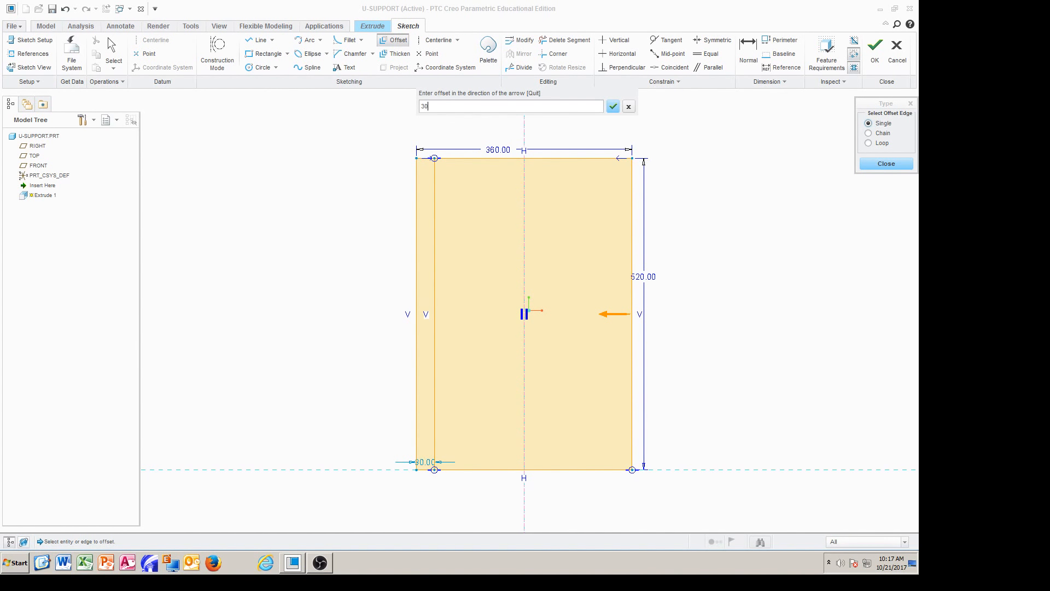
key("Return")
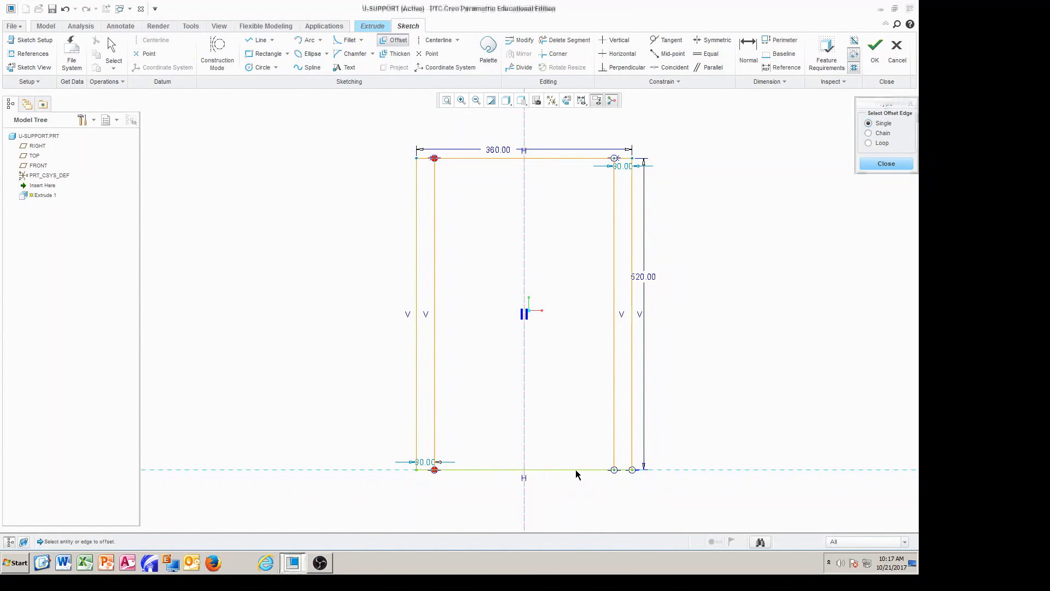
left_click(575, 469)
type("30")
key("Return")
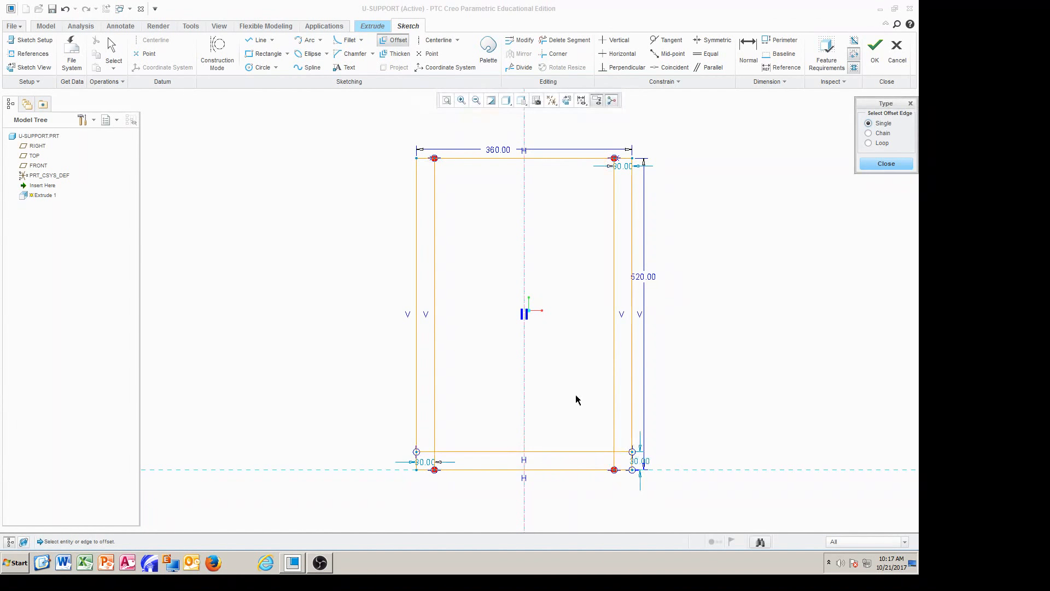
left_click(874, 164)
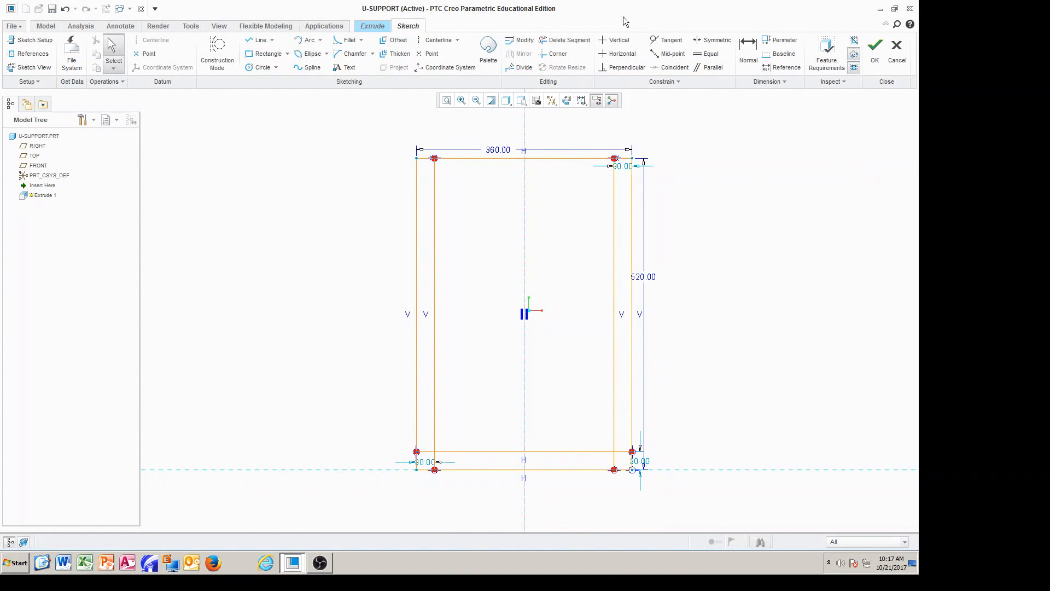
Trim the upper edge between the legs and the overlapping segments in both lower corners to leave a closed U-shaped profile
left_click(563, 41)
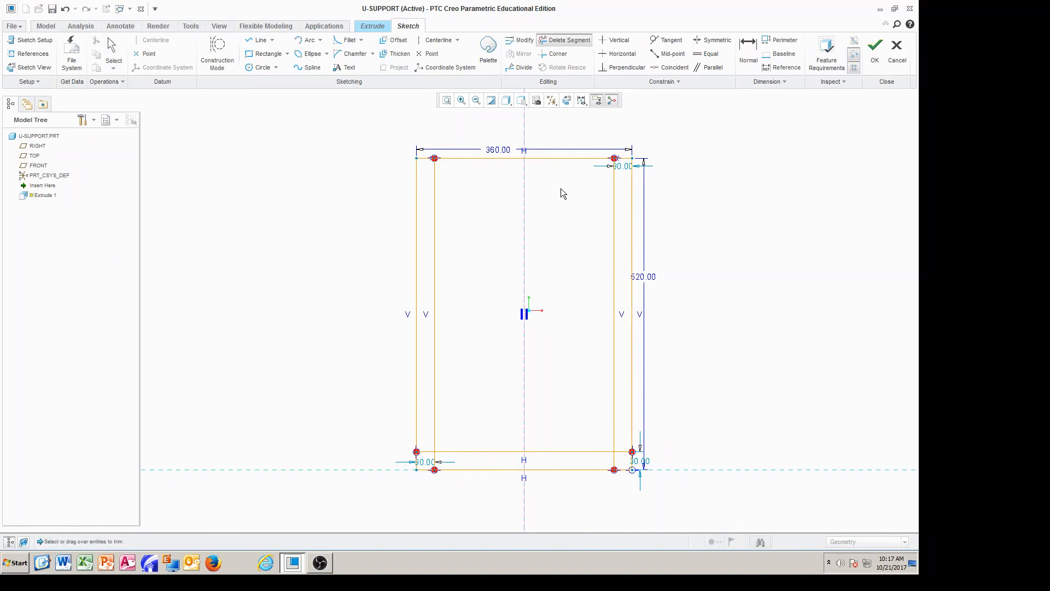
left_click_drag(572, 143, 559, 203)
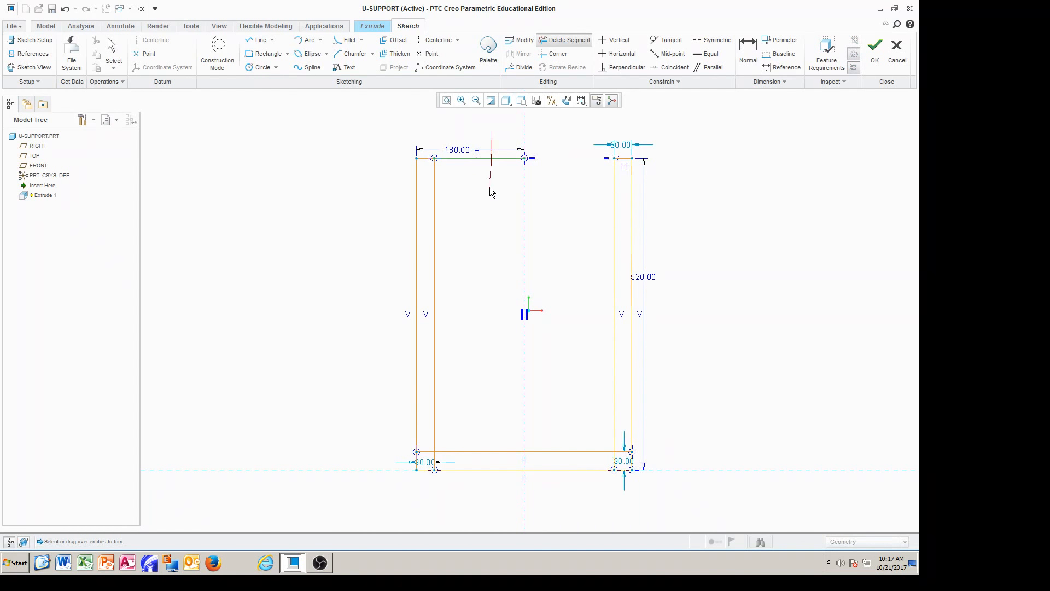
left_click_drag(490, 190, 492, 195)
left_click_drag(628, 436, 625, 462)
scroll(618, 467, "up", 6)
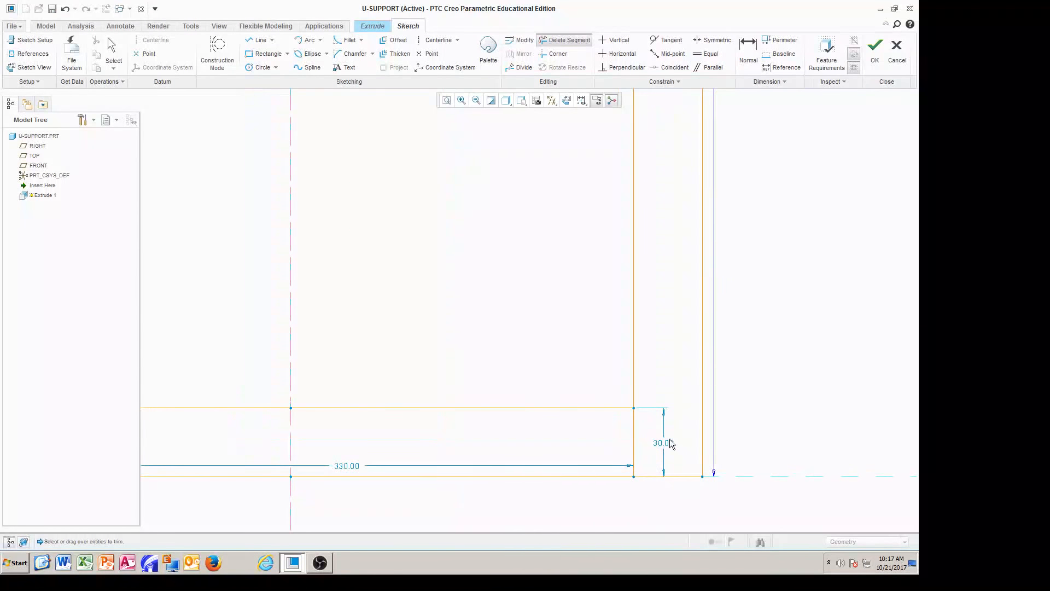
scroll(591, 450, "down", 6)
scroll(488, 446, "up", 3)
left_click_drag(458, 446, 426, 446)
scroll(450, 456, "down", 5)
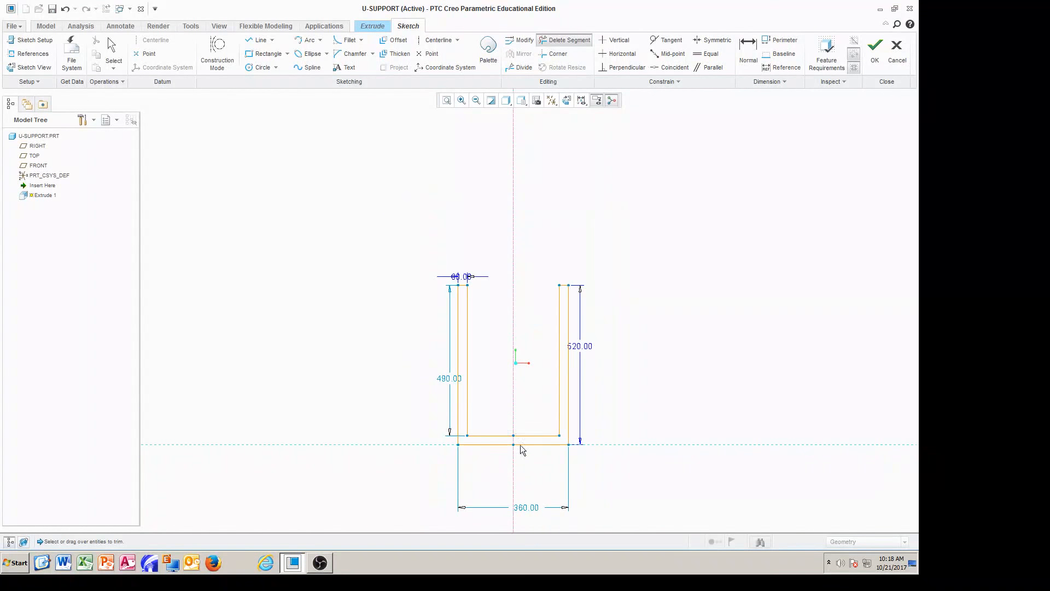
scroll(490, 383, "up", 3)
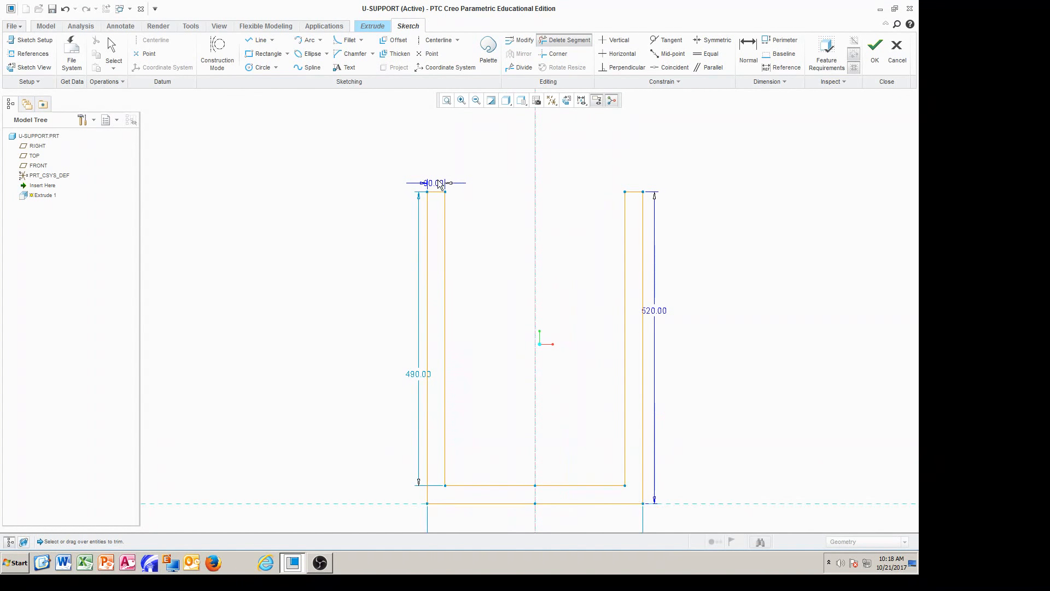
left_click_drag(405, 178, 402, 170)
key("Escape")
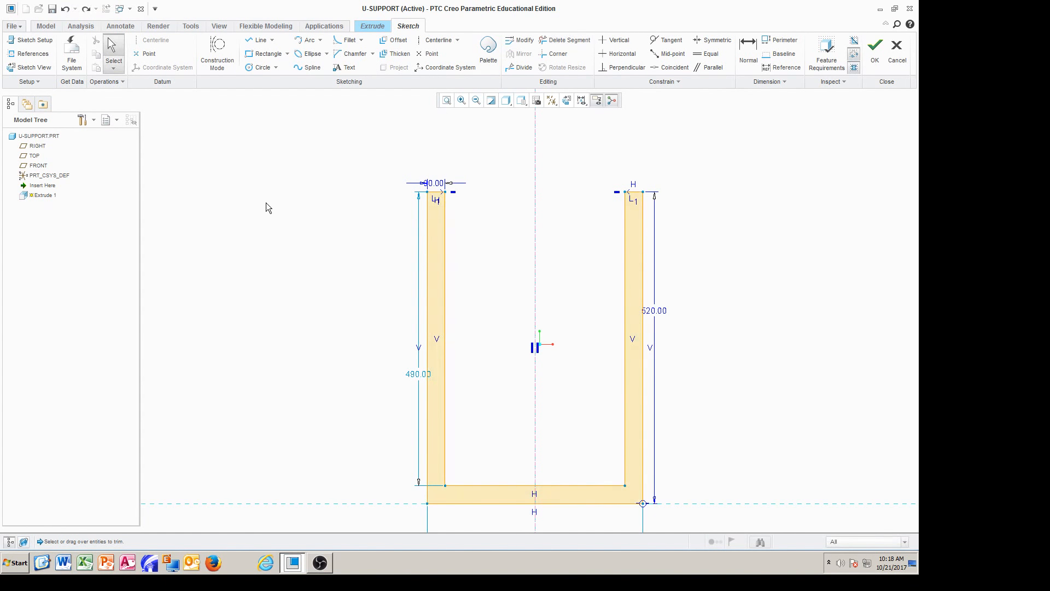
Move the wall thickness dimension clear of the left leg, up and outside the profile
left_click(435, 188)
left_click_drag(435, 188, 341, 154)
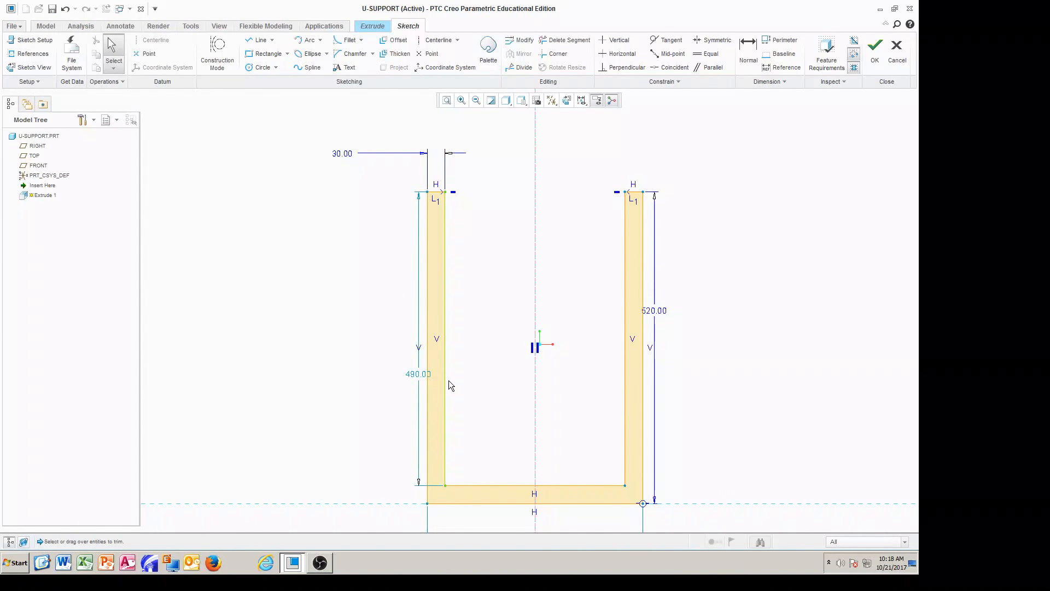
scroll(567, 385, "up", 2)
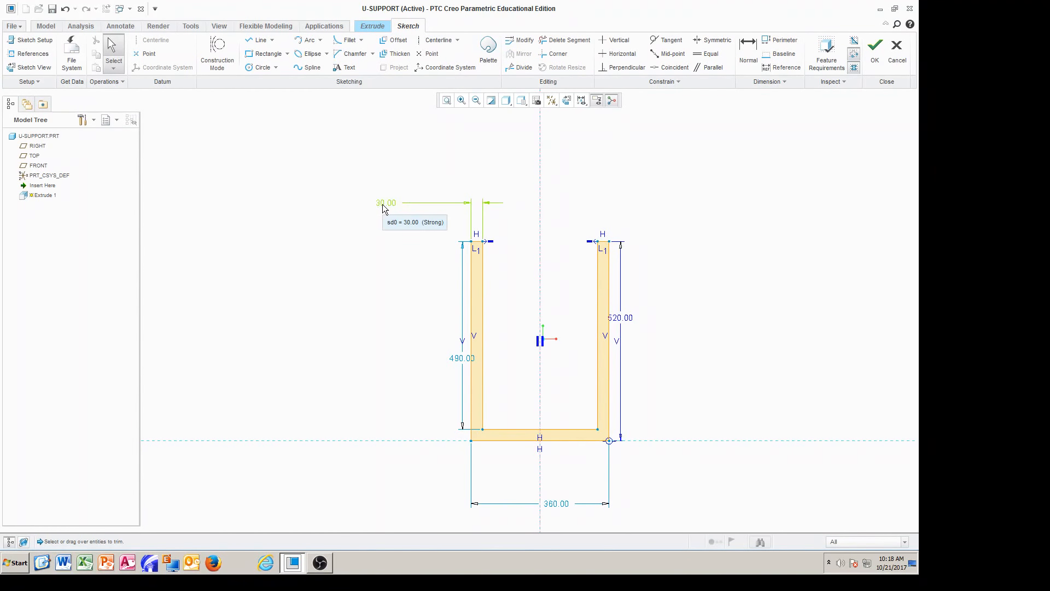
Dimension the inner edge length of the left leg, placing the dimension outside the profile
left_click(746, 48)
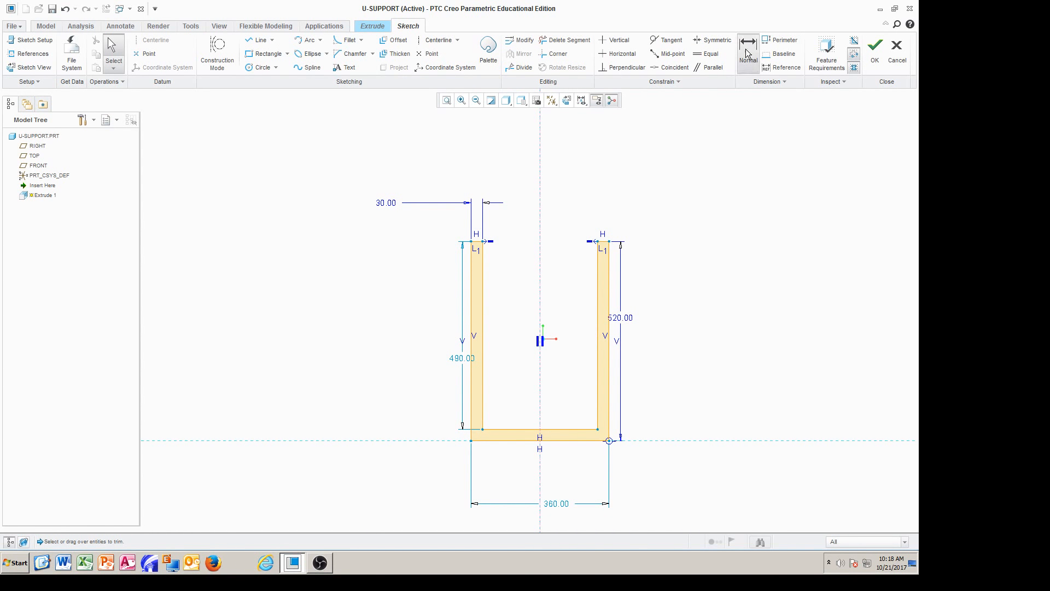
left_click(483, 348)
middle_click(408, 329)
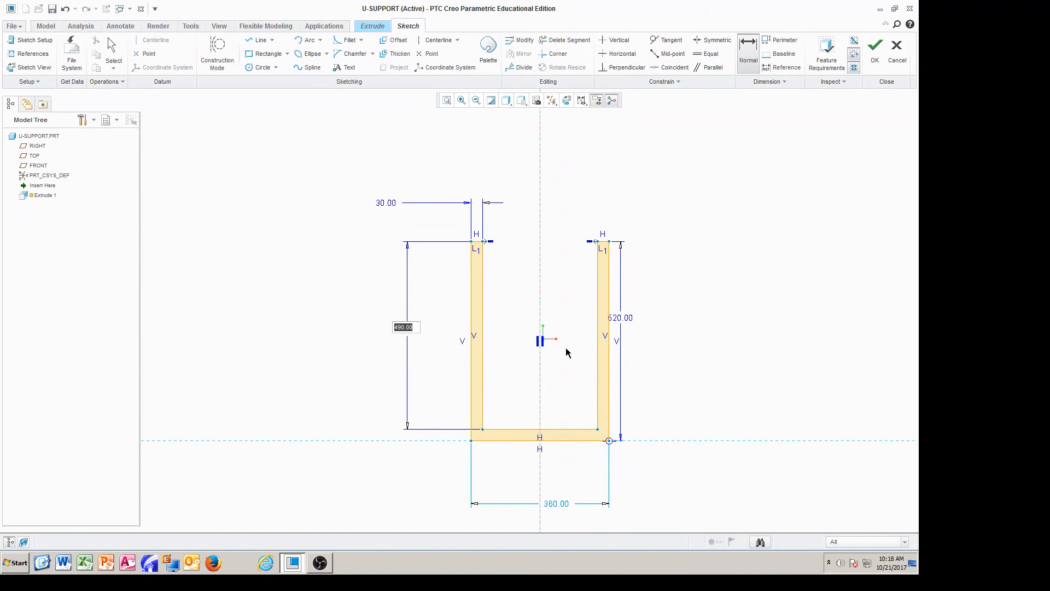
left_click(416, 334)
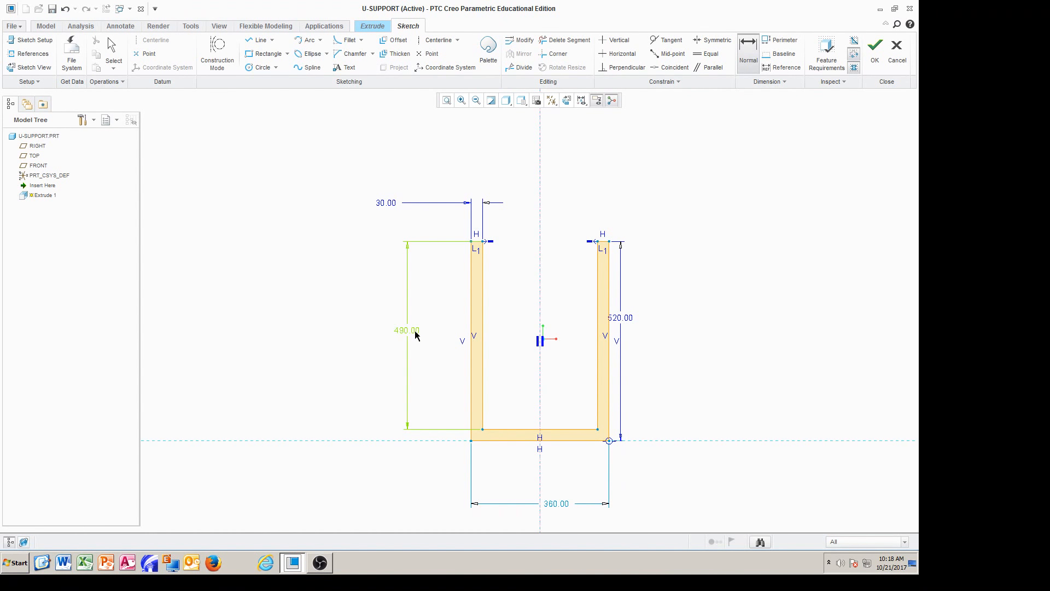
Set the U profile's overall base width dimension to 360
double_click(558, 503)
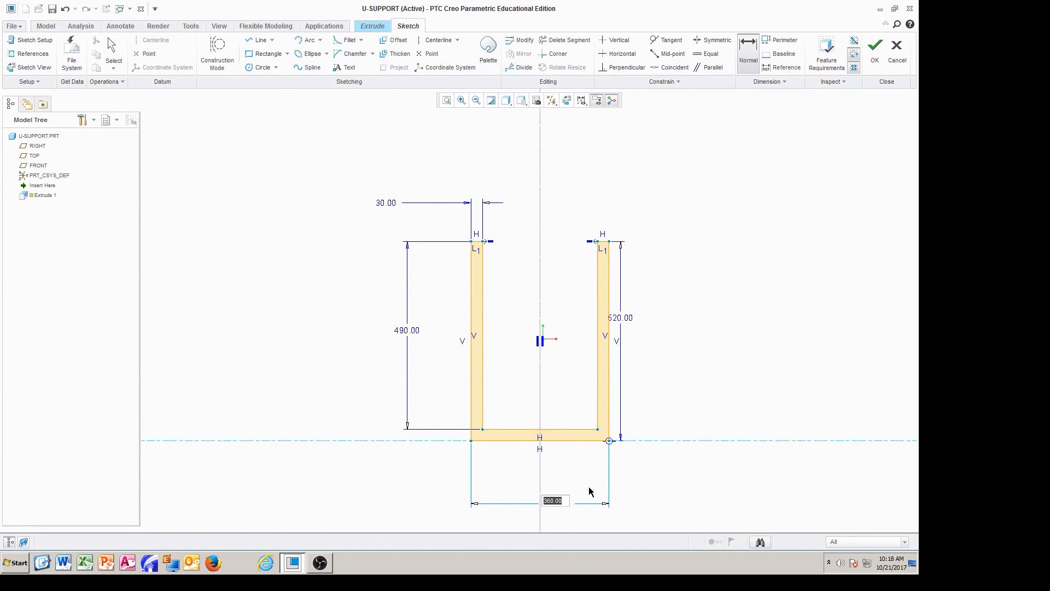
type("3")
key("Return")
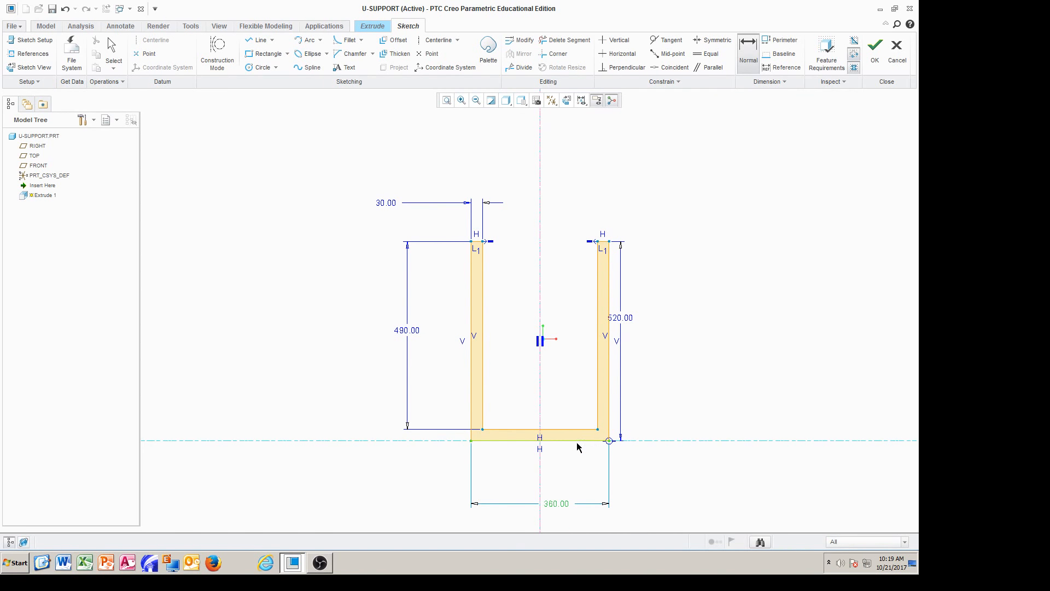
Move the base width dimension closer beneath the profile and the overall height dimension outward, clear of the right leg
left_click_drag(555, 503, 553, 464)
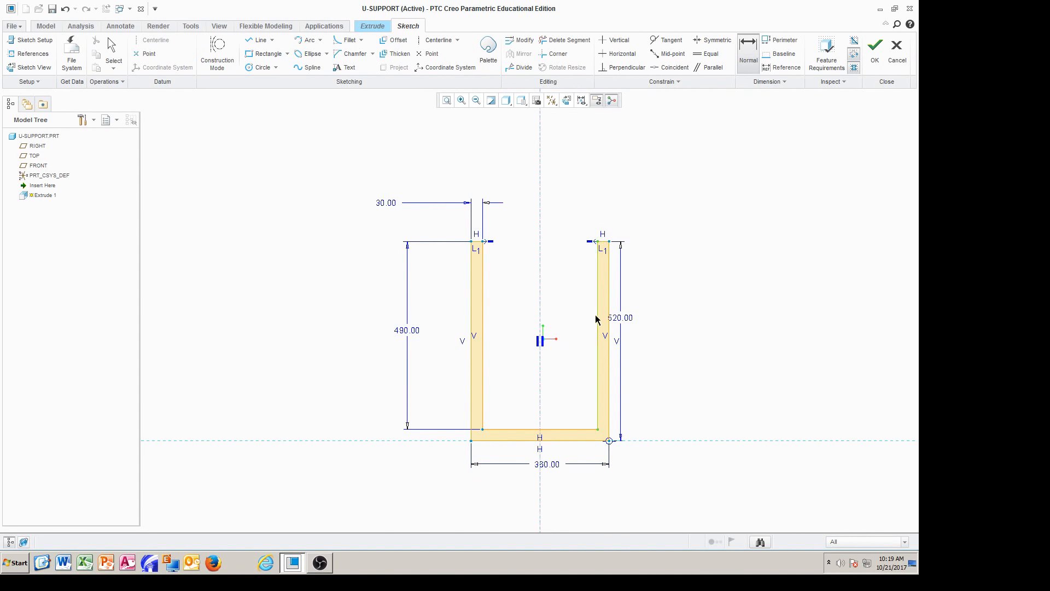
scroll(606, 332, "up", 2)
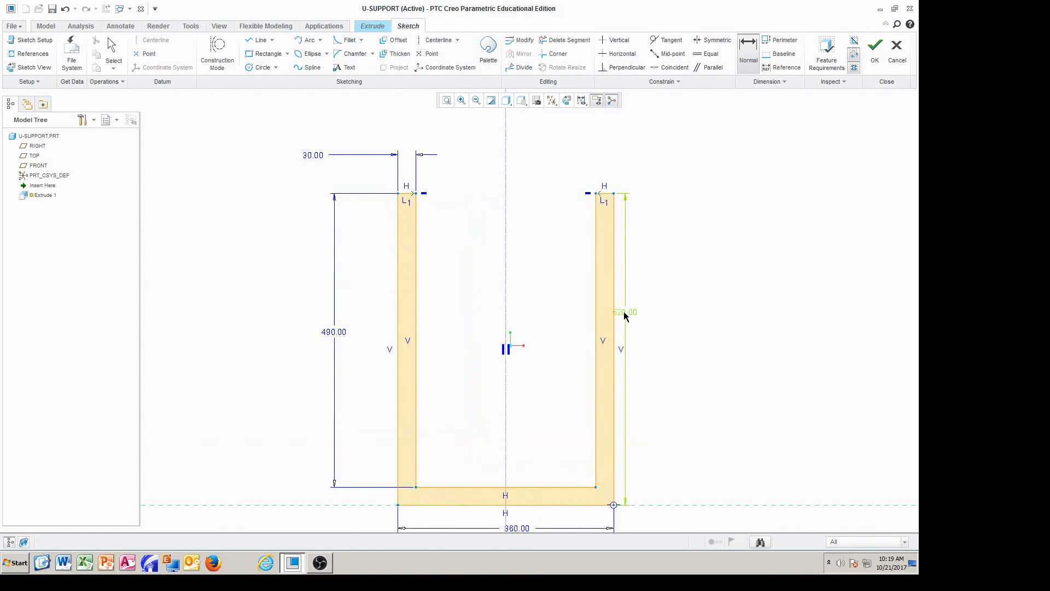
middle_click(683, 321)
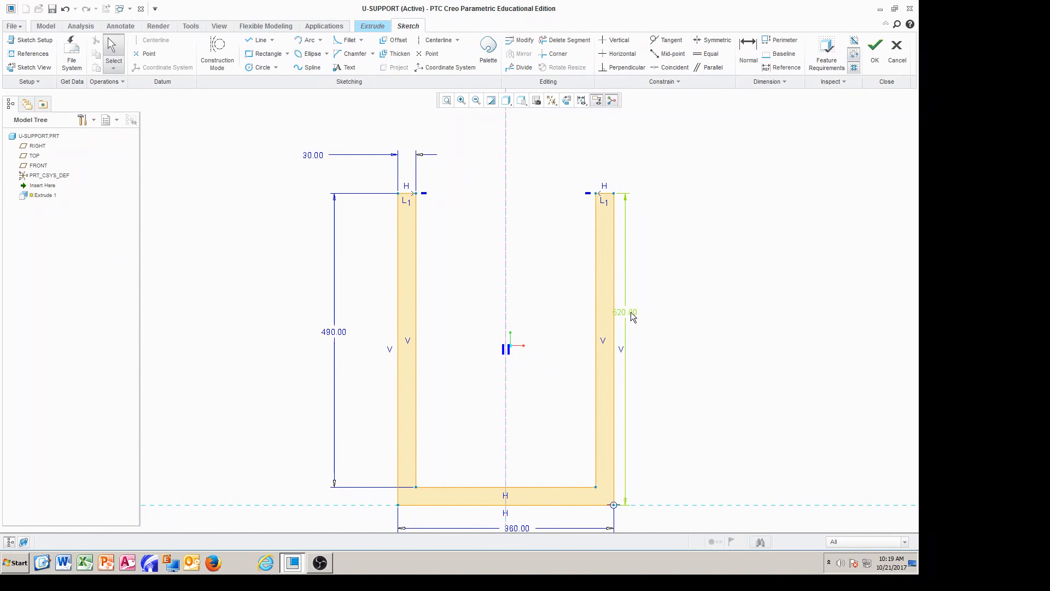
left_click_drag(634, 312, 676, 313)
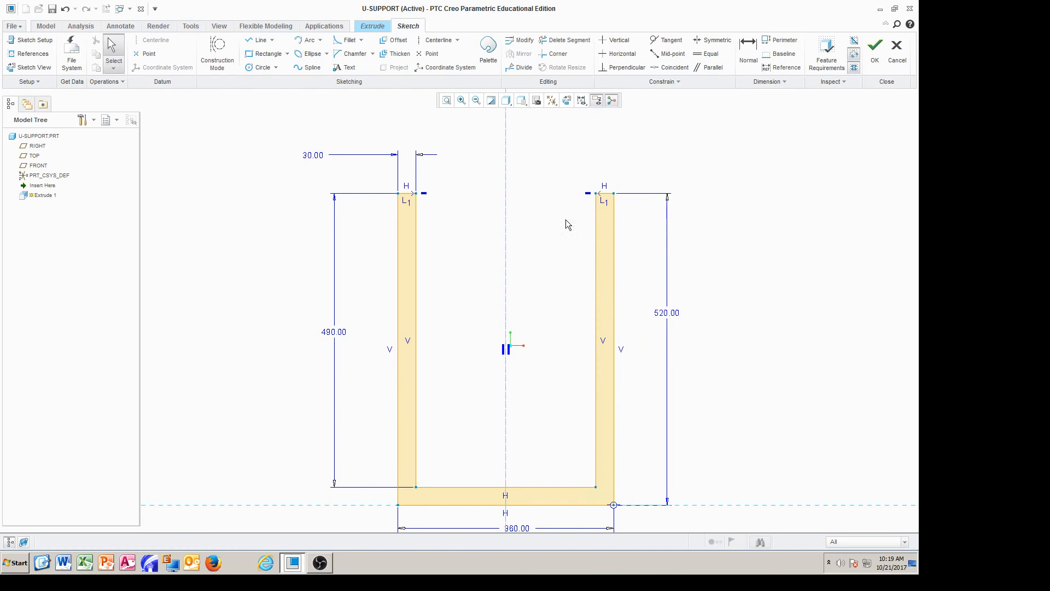
scroll(534, 214, "down", 2)
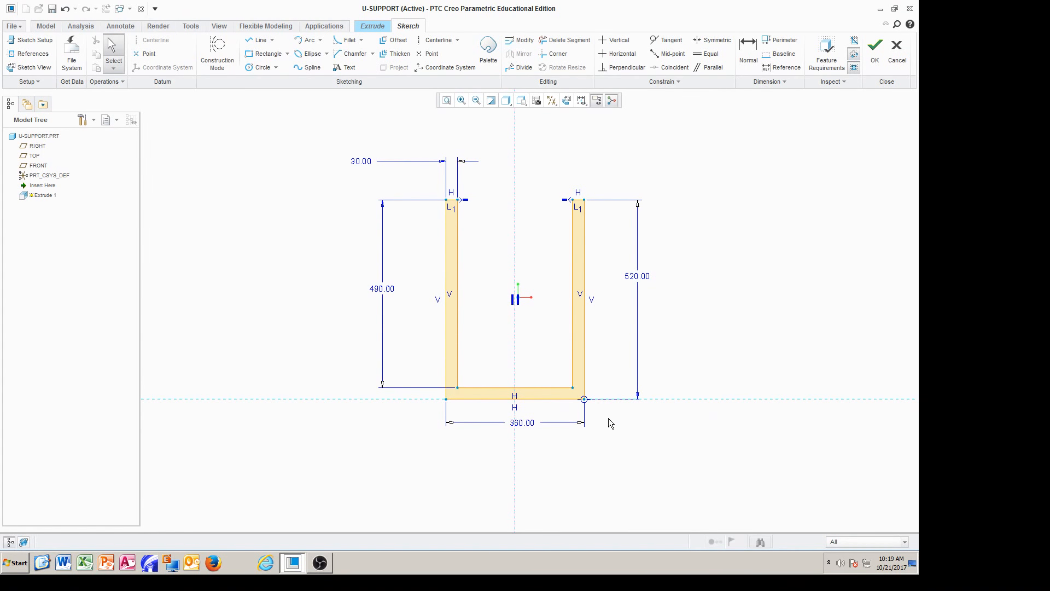
Finish the sketch and extrude the U profile 280 symmetrically about the sketch plane
left_click(875, 49)
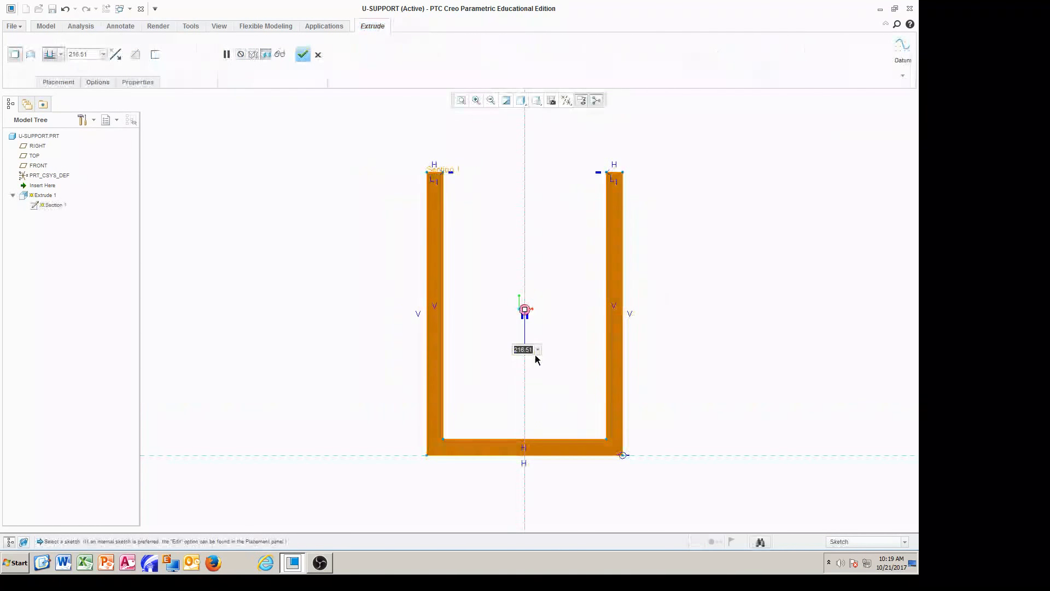
type("25")
key("Return")
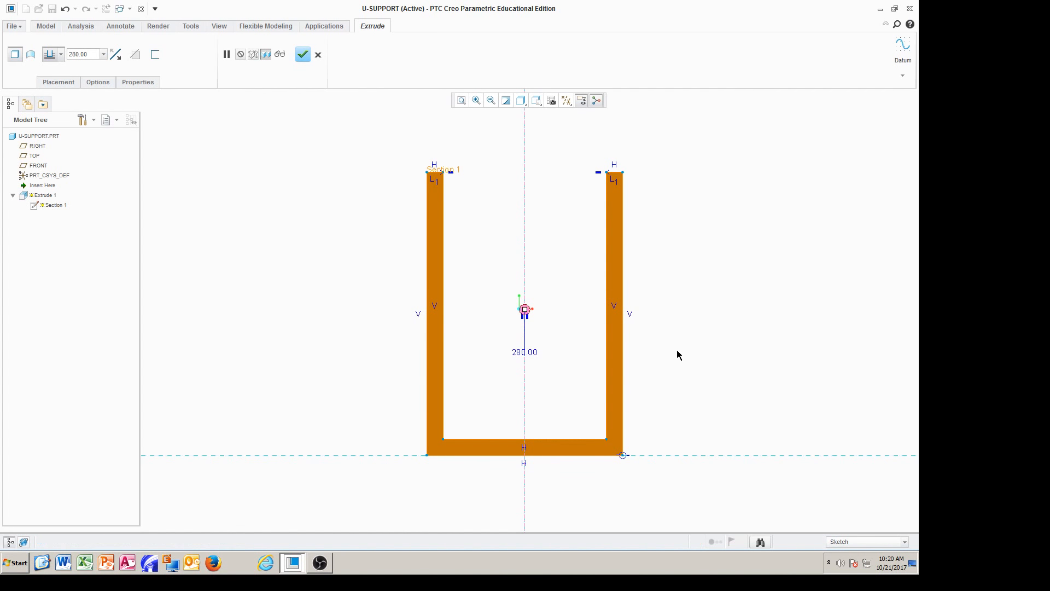
mouse_move(693, 371)
middle_mouse_down()
mouse_move(654, 392)
mouse_move(651, 405)
mouse_move(661, 403)
mouse_move(625, 402)
mouse_move(659, 394)
mouse_move(645, 401)
mouse_move(658, 375)
mouse_move(645, 408)
mouse_move(659, 405)
mouse_move(655, 339)
mouse_move(652, 403)
mouse_move(675, 394)
mouse_move(657, 394)
mouse_move(663, 403)
mouse_move(654, 389)
mouse_move(658, 410)
middle_mouse_up()
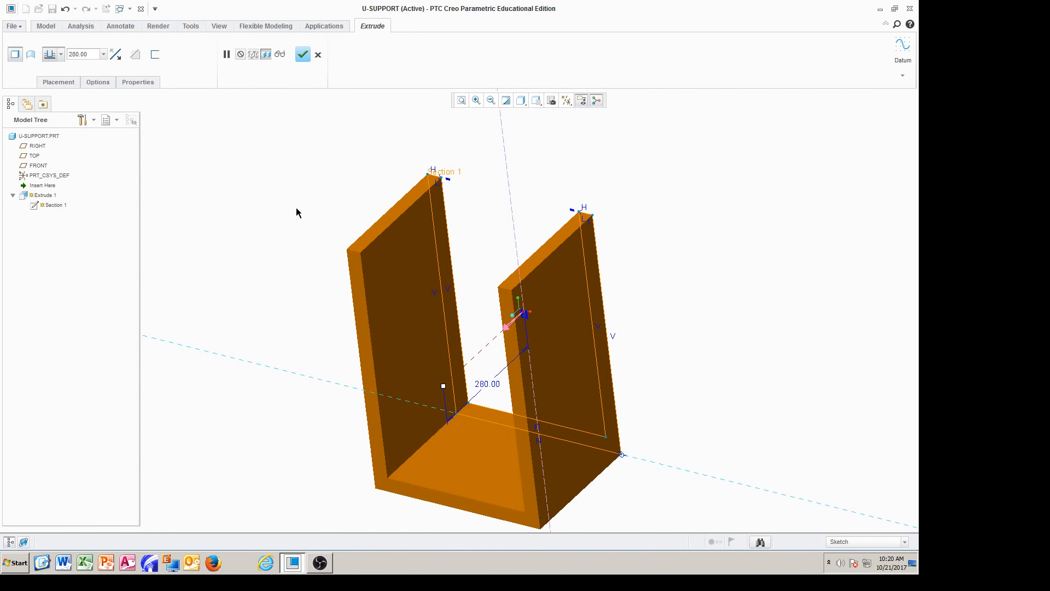
left_click(62, 56)
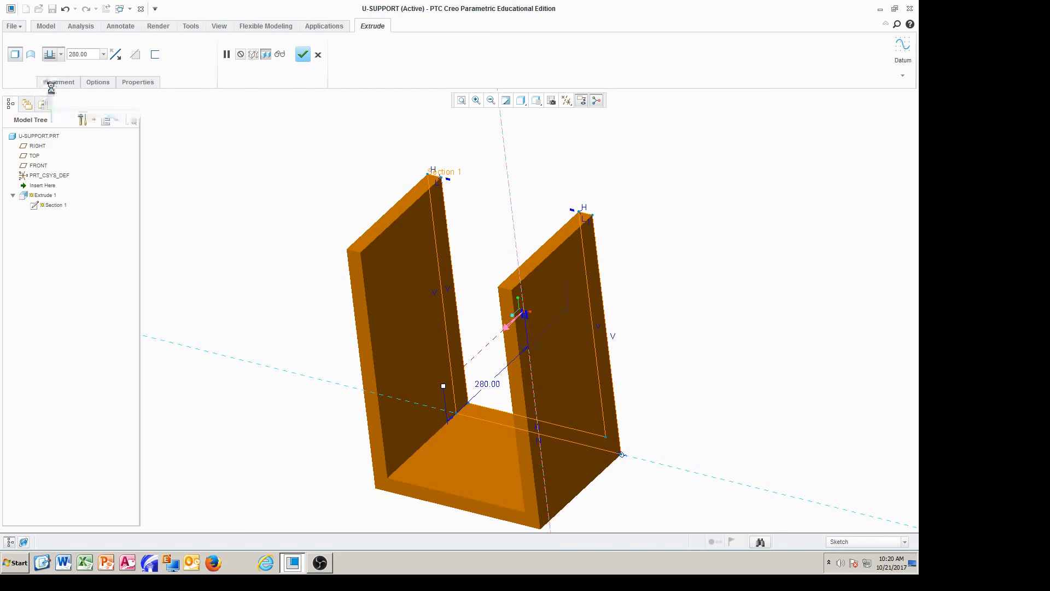
left_click(51, 87)
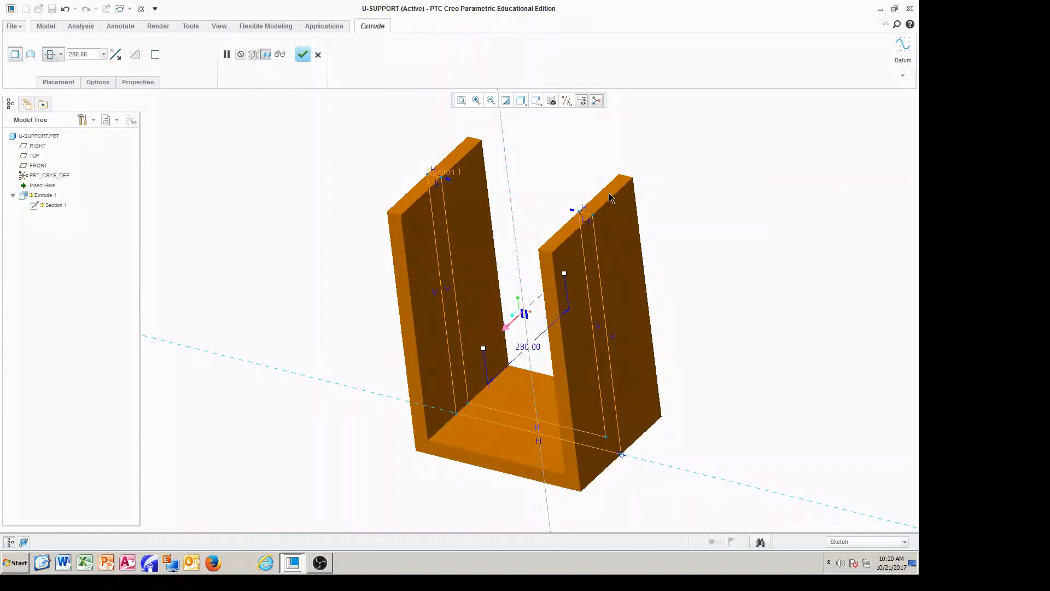
left_click(303, 54)
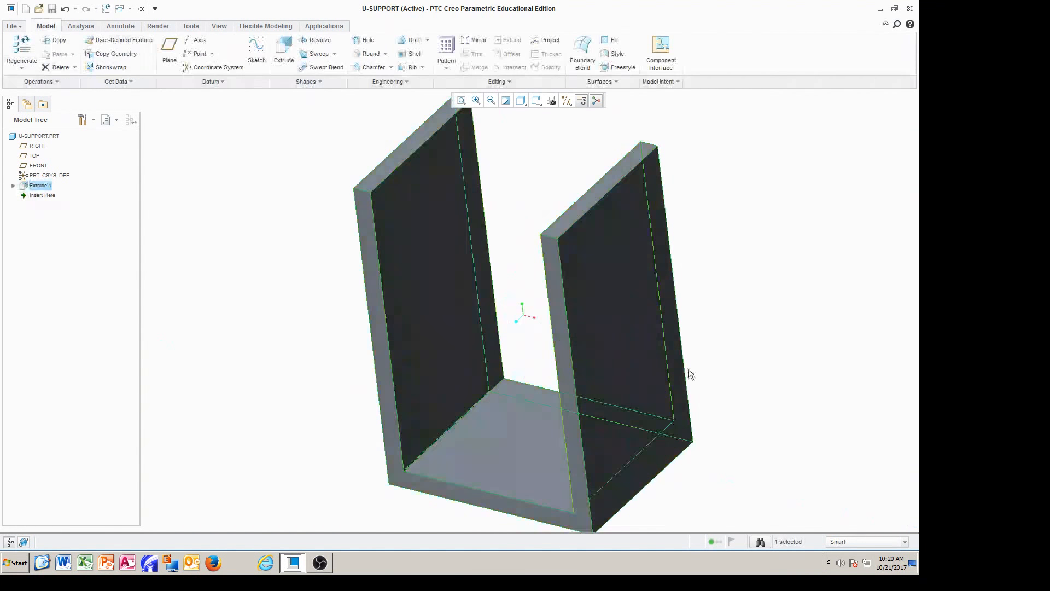
Start a second extrusion sketch on the outer face of the right leg, viewed square-on in No Hidden display style
mouse_move(748, 328)
middle_mouse_down()
mouse_move(734, 269)
mouse_move(714, 307)
mouse_move(731, 312)
middle_mouse_up()
left_click(284, 55)
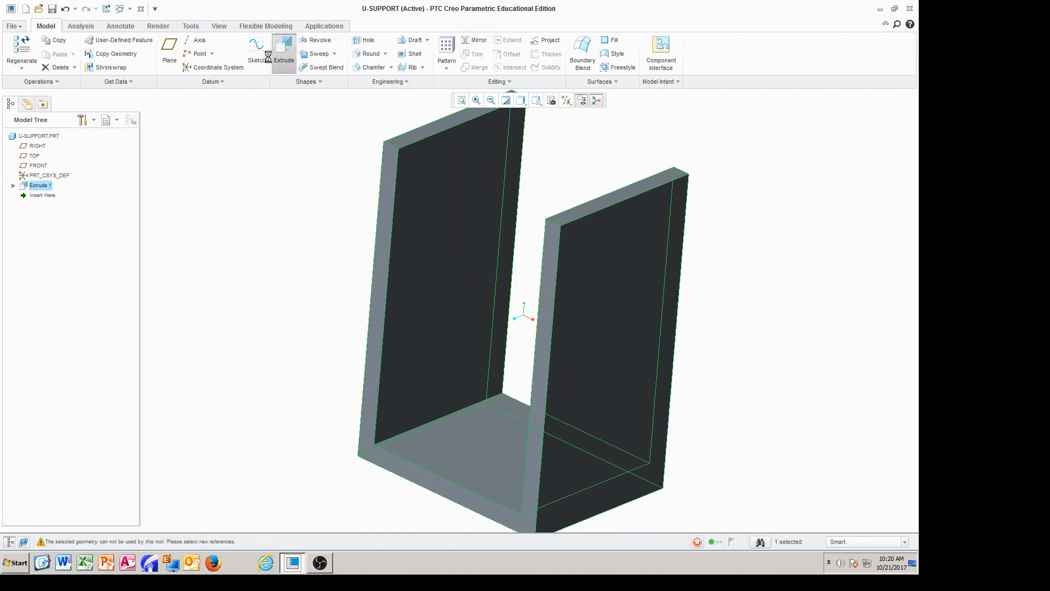
left_click(61, 83)
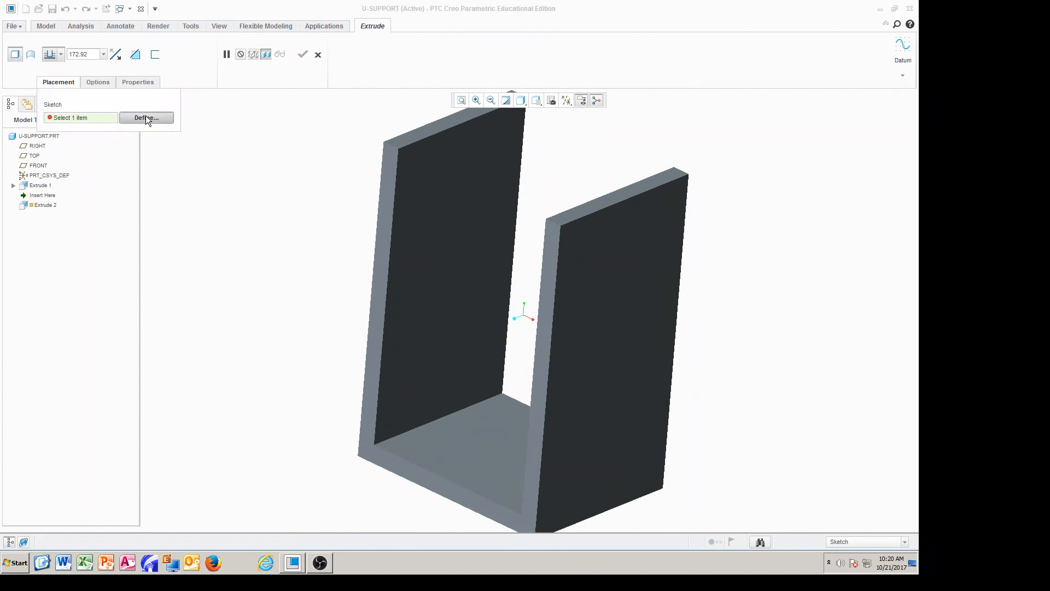
left_click(146, 118)
left_click(626, 262)
left_click(859, 238)
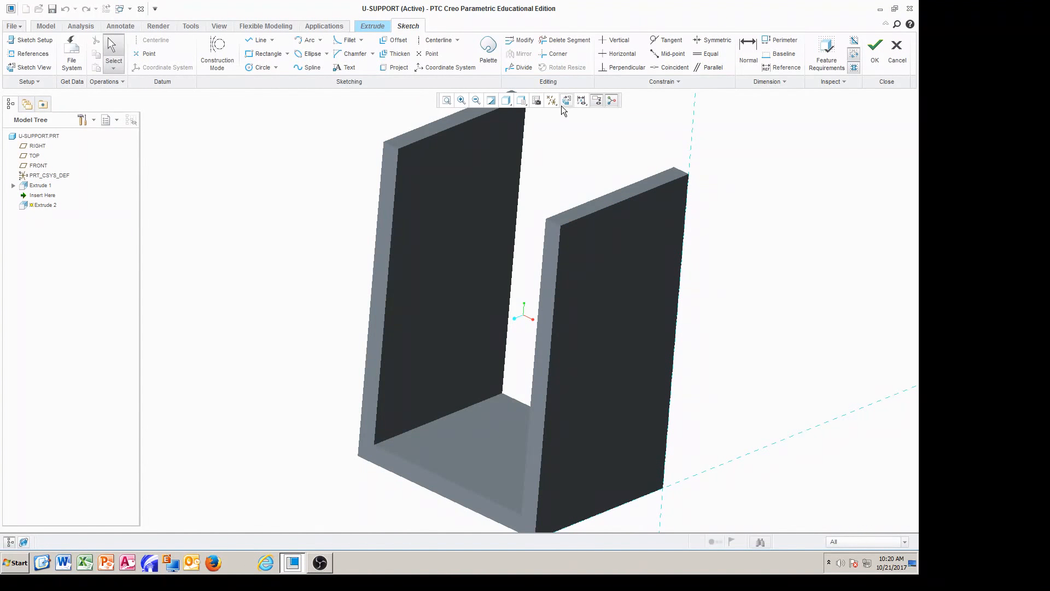
left_click(566, 101)
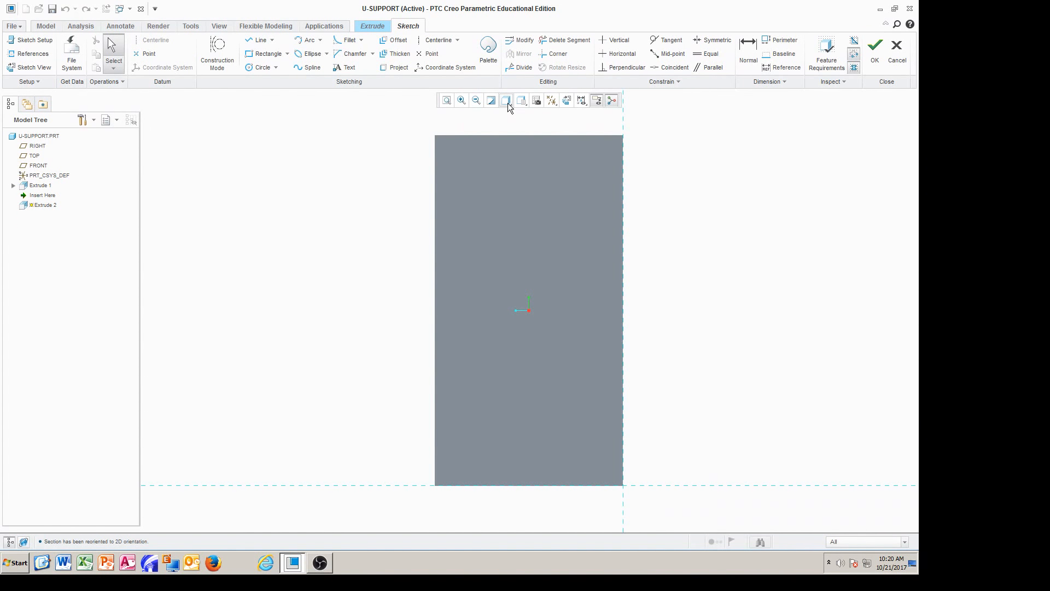
left_click(508, 103)
left_click(526, 151)
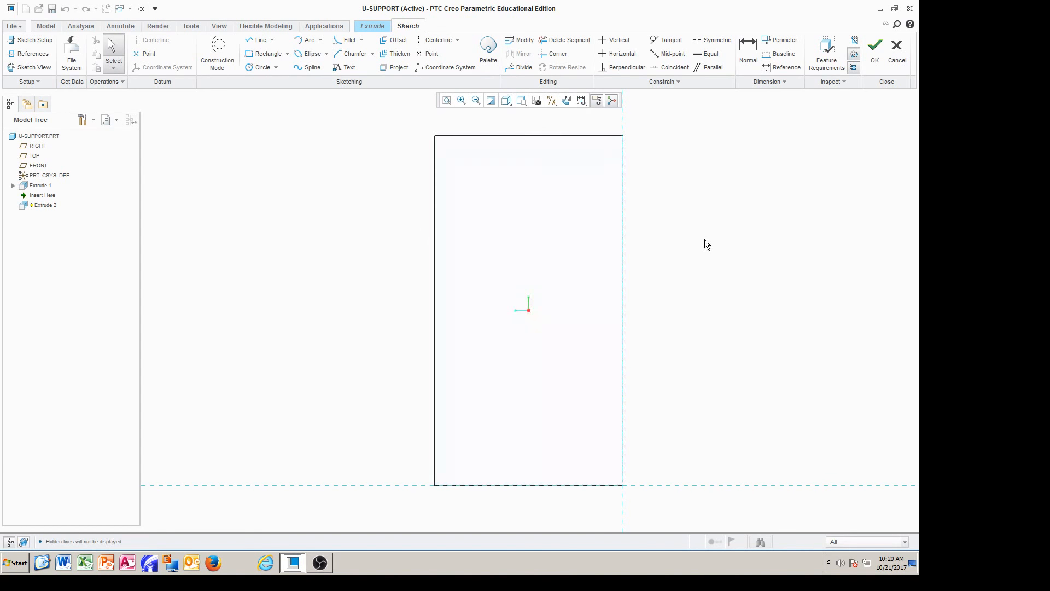
Add the leg's upper edge and its left vertical edge as sketch references
right_click(690, 142)
left_click(716, 164)
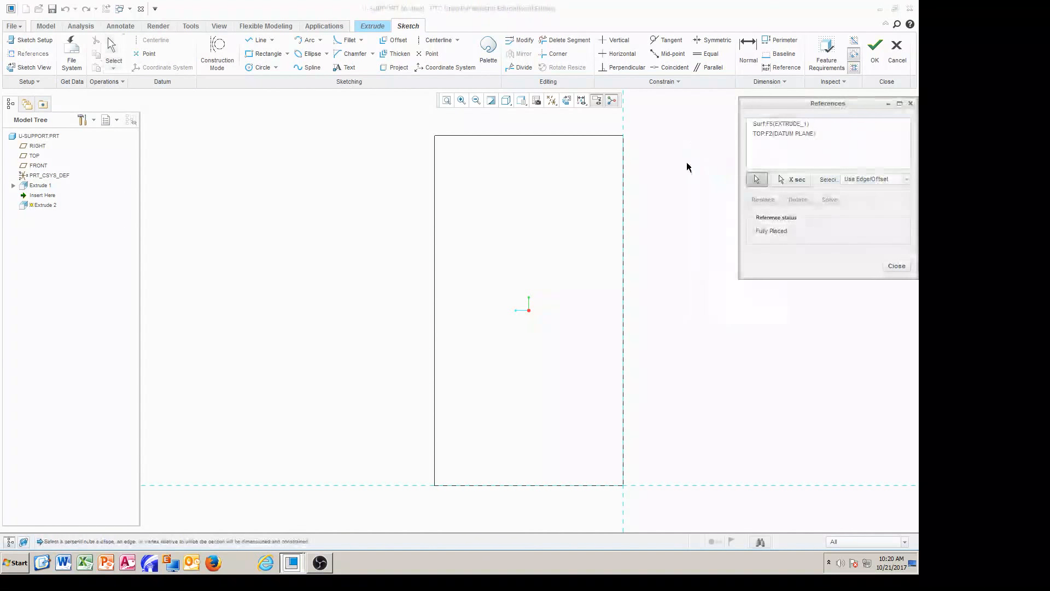
left_click(576, 137)
left_click(436, 211)
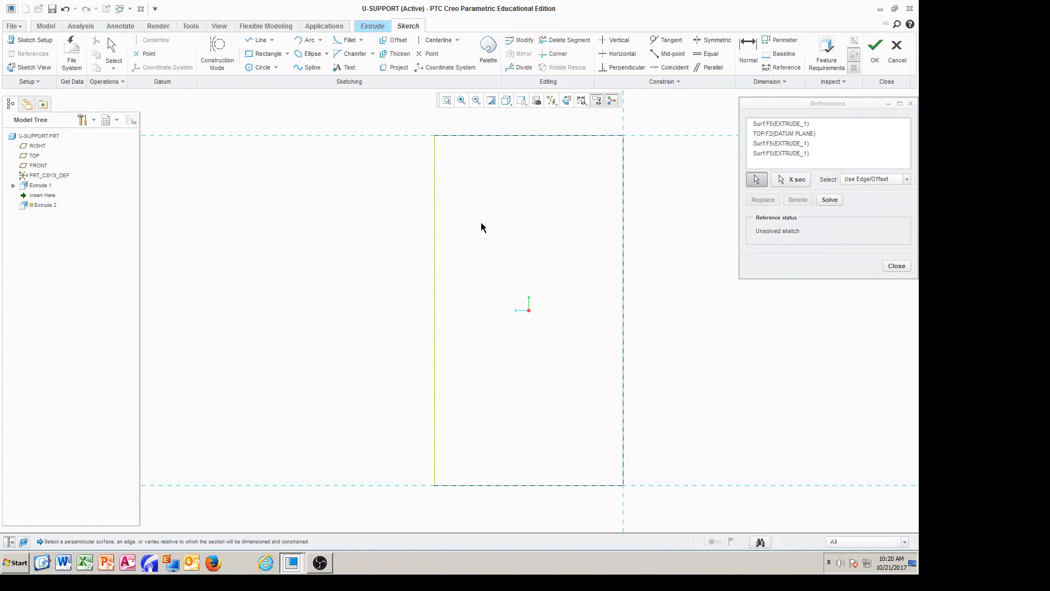
left_click(893, 267)
scroll(649, 277, "up", 1)
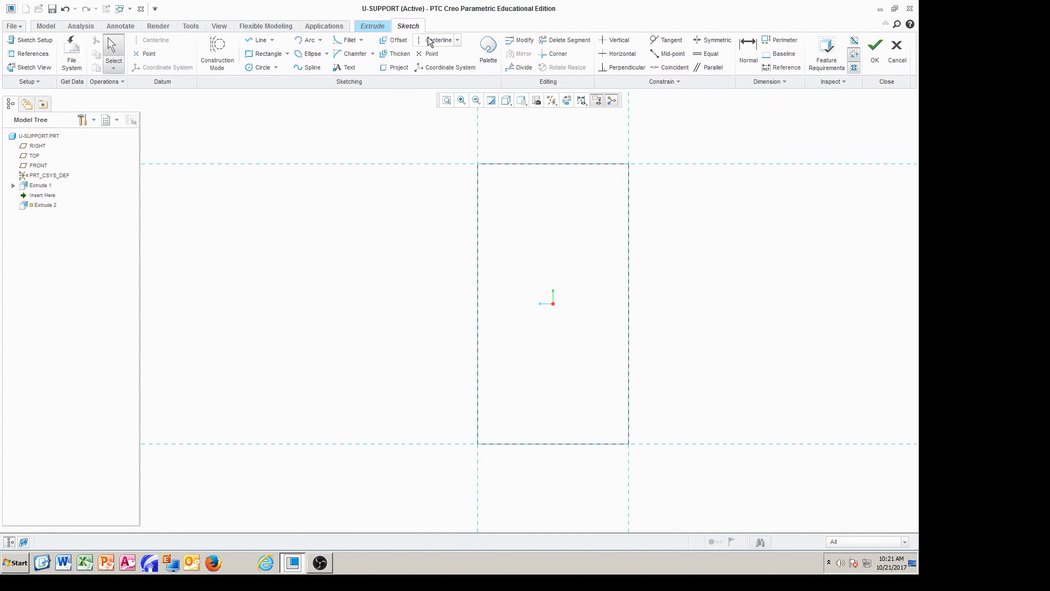
Project the leg's upper edge into the sketch and draw a vertical centerline through its midpoint
left_click(402, 67)
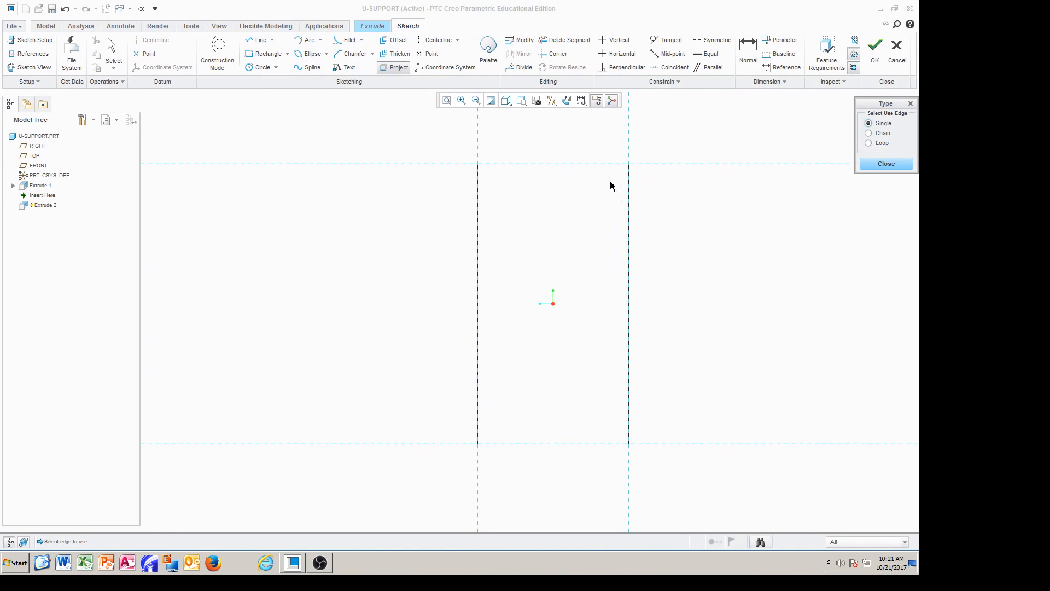
left_click(588, 164)
left_click(883, 164)
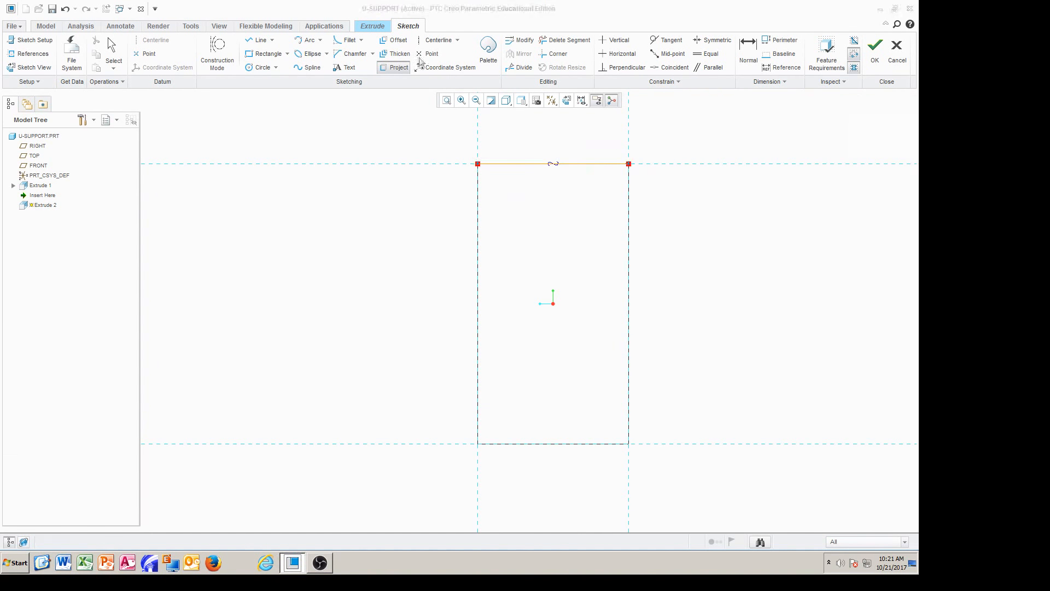
left_click(438, 40)
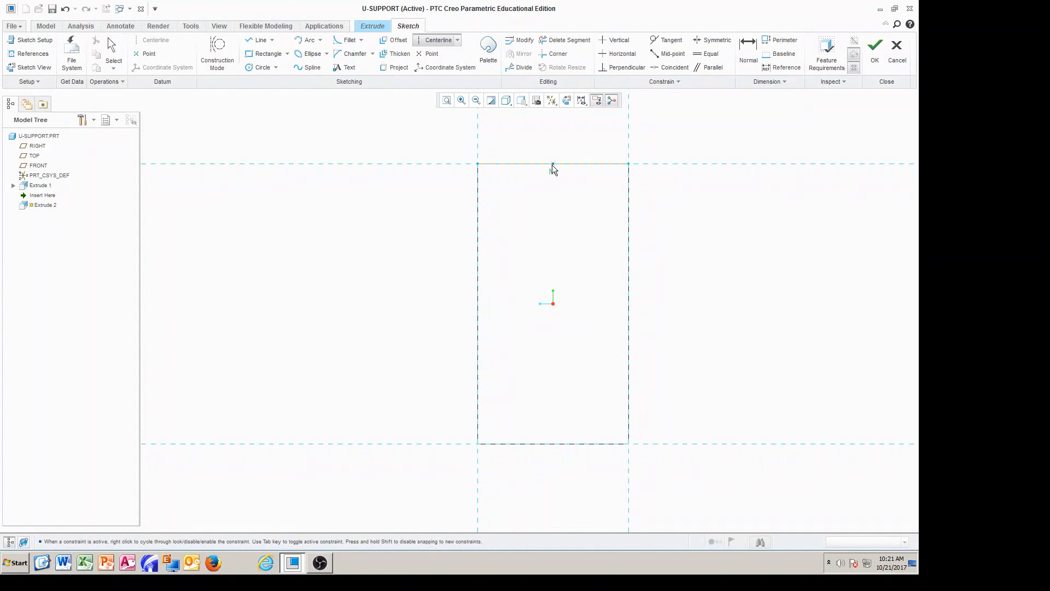
left_click(553, 164)
left_click(556, 234)
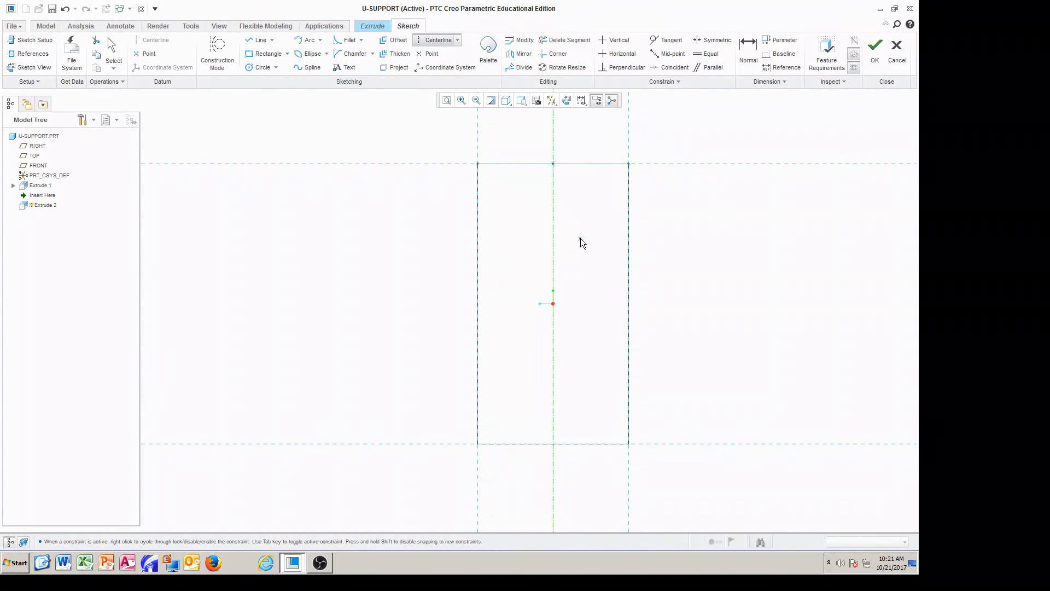
middle_click(692, 275)
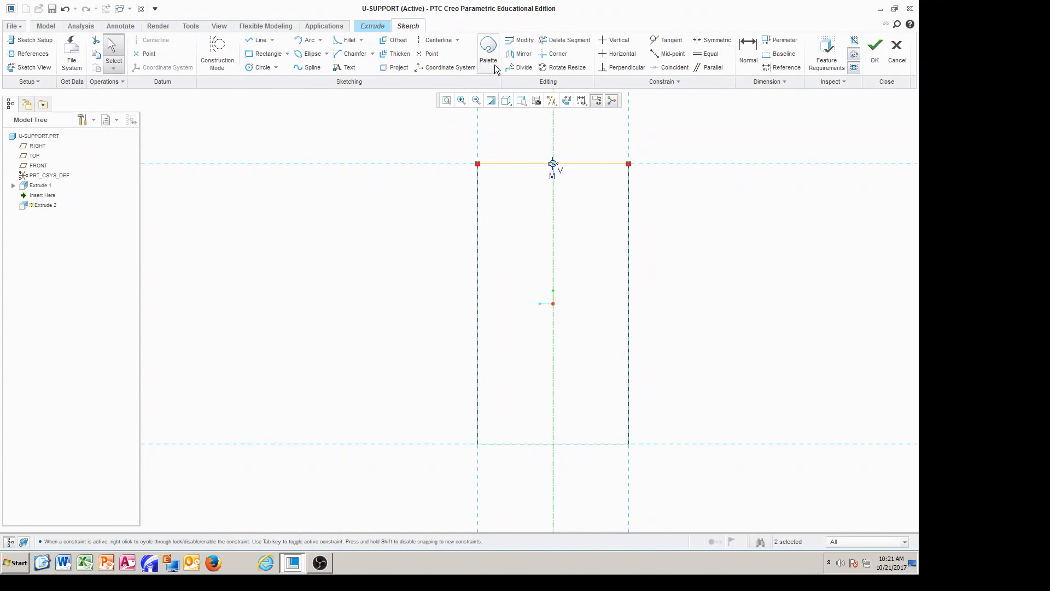
Draw a horizontal centerline across the leg and set its distance below the upper edge to 140
left_click(437, 40)
left_click(629, 235)
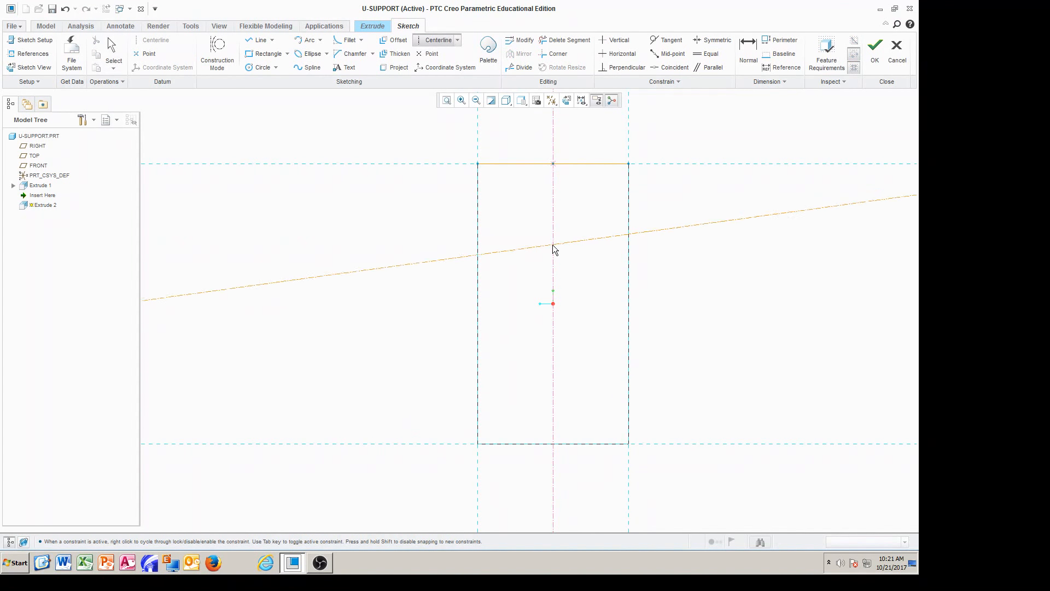
left_click(548, 233)
middle_click(657, 282)
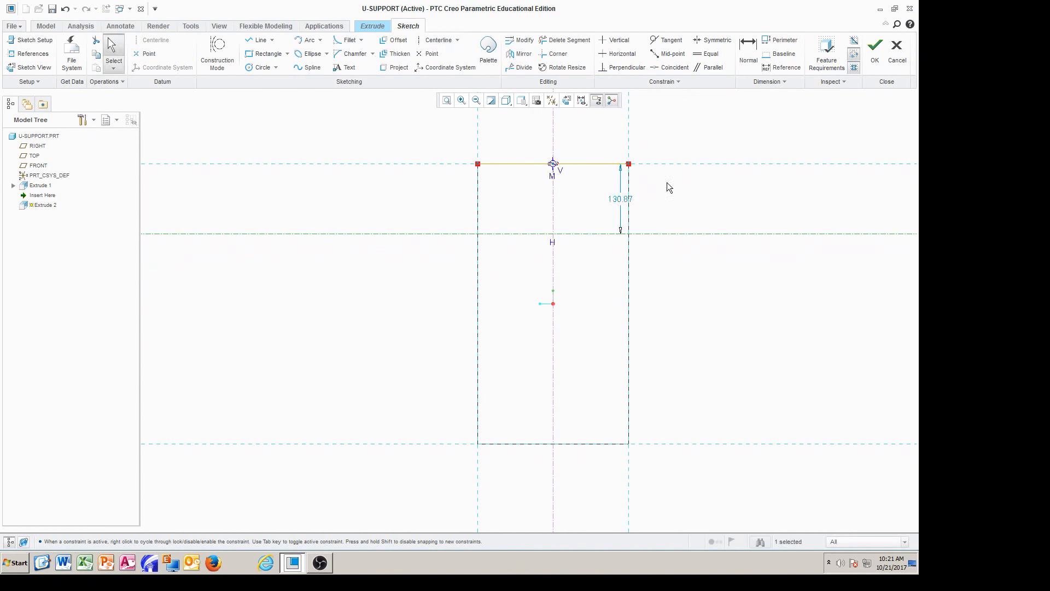
left_click_drag(620, 199, 686, 200)
double_click(684, 198)
type("140")
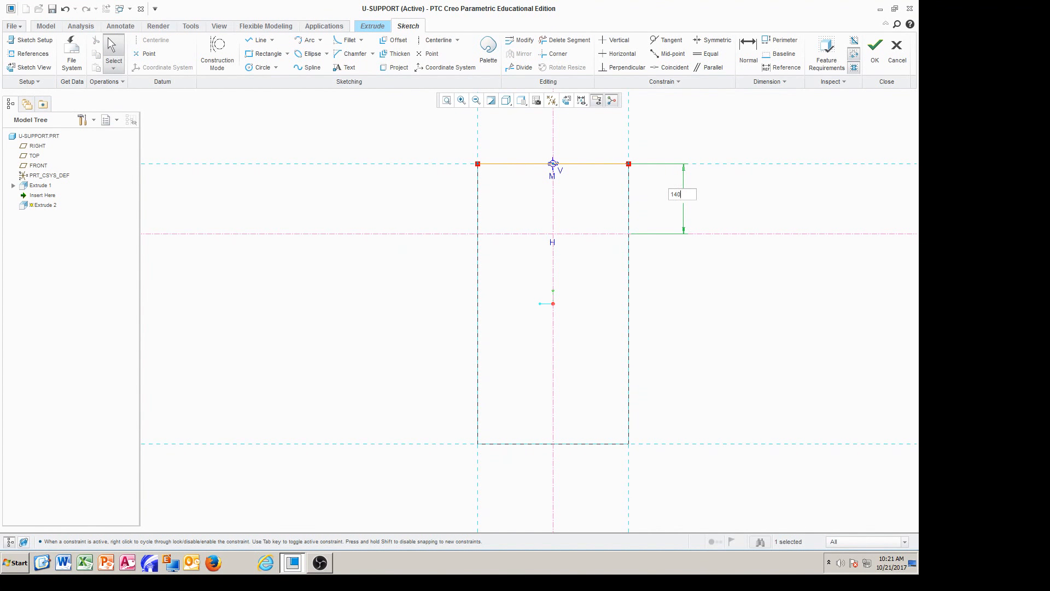
key("Return")
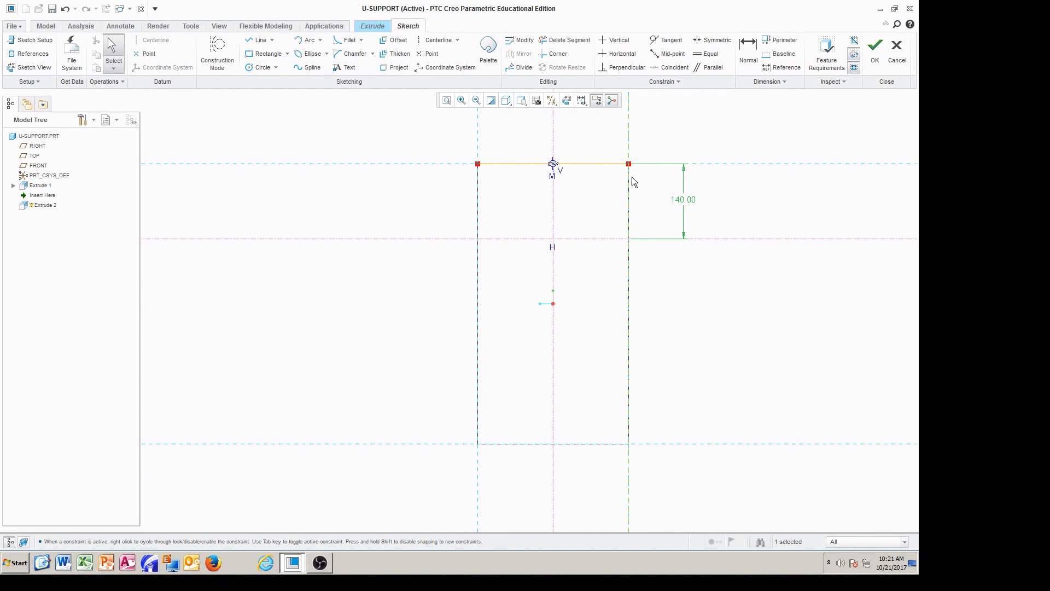
Delete the projected line along the leg's upper edge from the sketch
left_click(566, 165)
left_click(566, 40)
left_click_drag(584, 173, 584, 174)
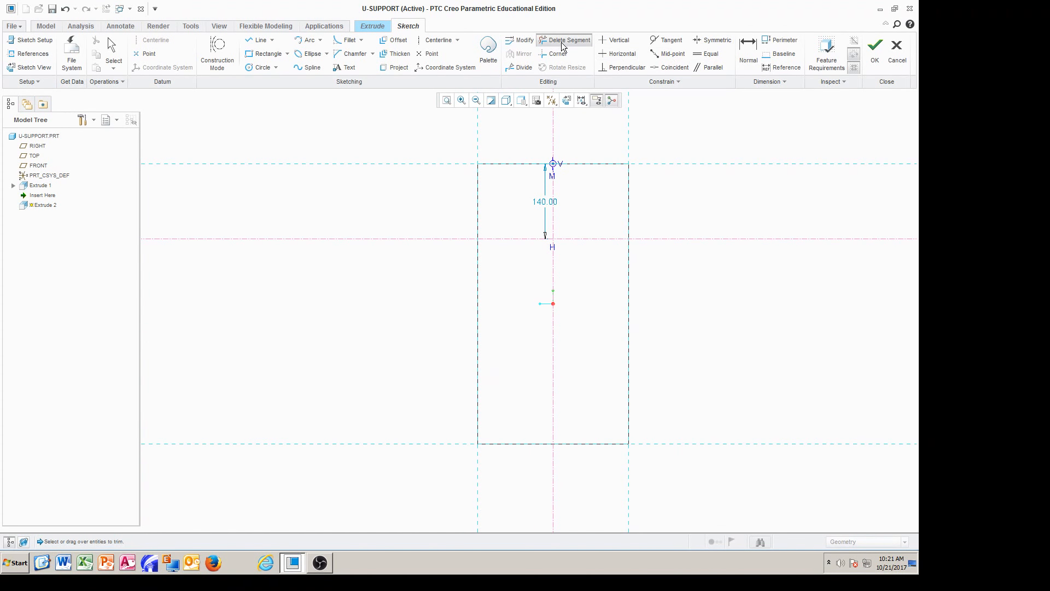
Dimension the horizontal centerline 140 from the upper edge's midpoint, placing the dimension outside the leg
left_click(749, 53)
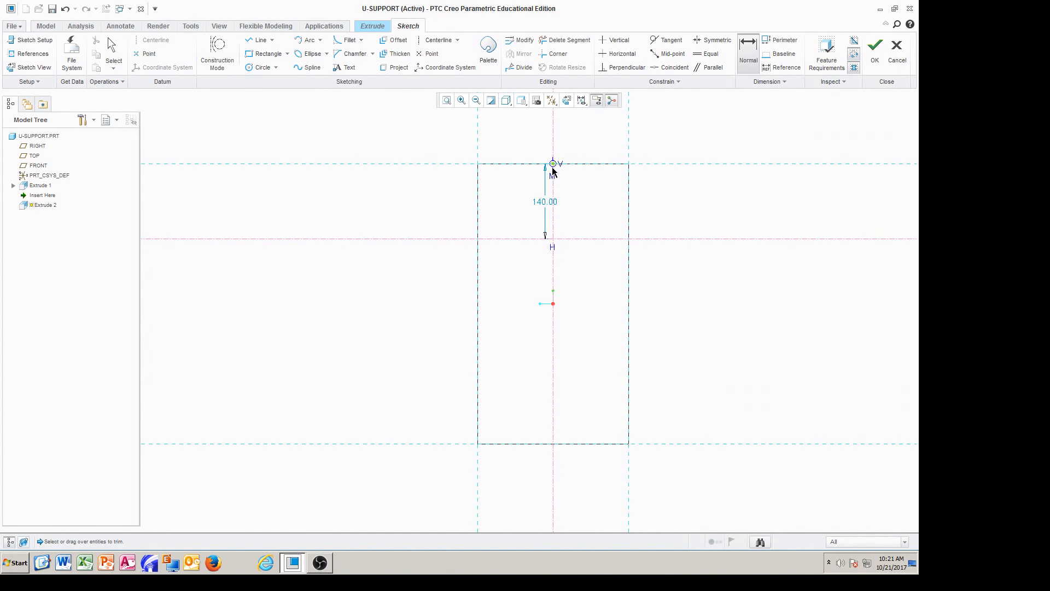
left_click(592, 238)
middle_click(684, 202)
key("Return")
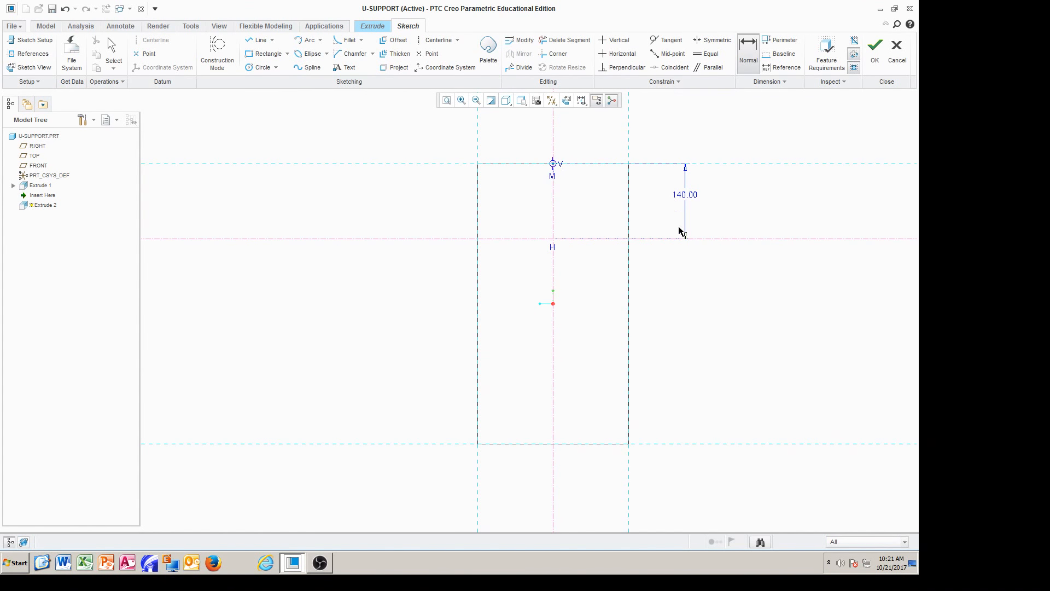
Draw a circle centred on the centerline intersection, reaching the leg's side edges, and trim away its lower half
left_click(263, 68)
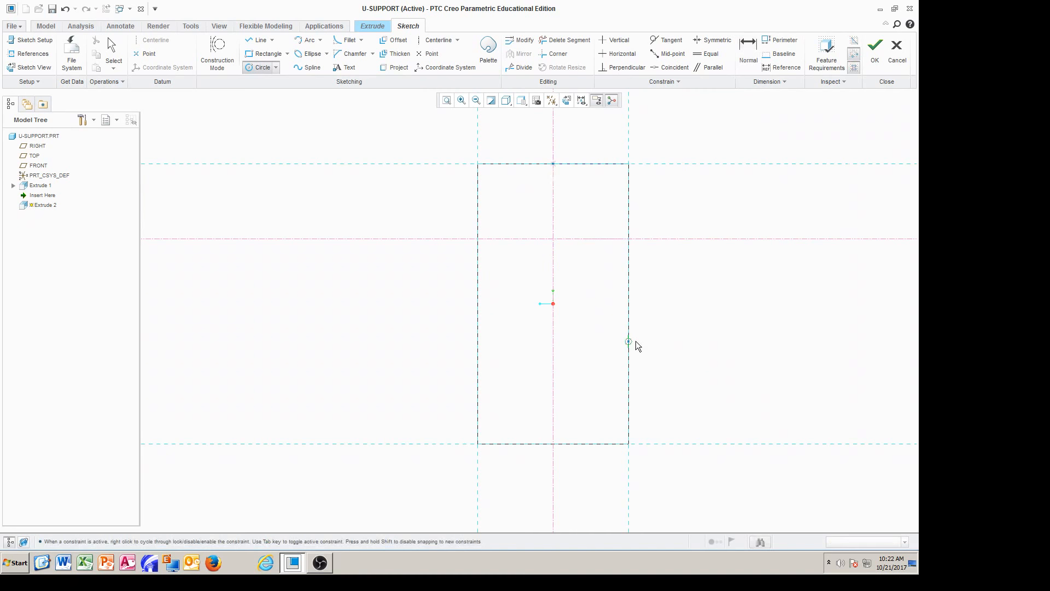
left_click(560, 244)
left_click(604, 290)
middle_click(670, 311)
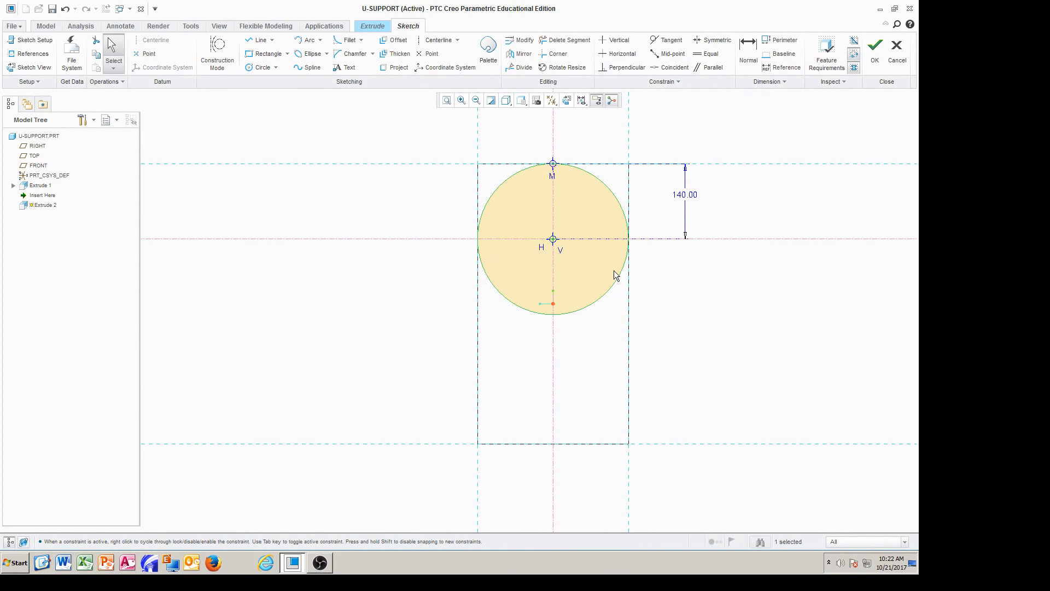
left_click(565, 40)
mouse_move(586, 298)
left_mouse_down()
mouse_move(578, 329)
mouse_move(537, 298)
mouse_move(526, 332)
left_mouse_up()
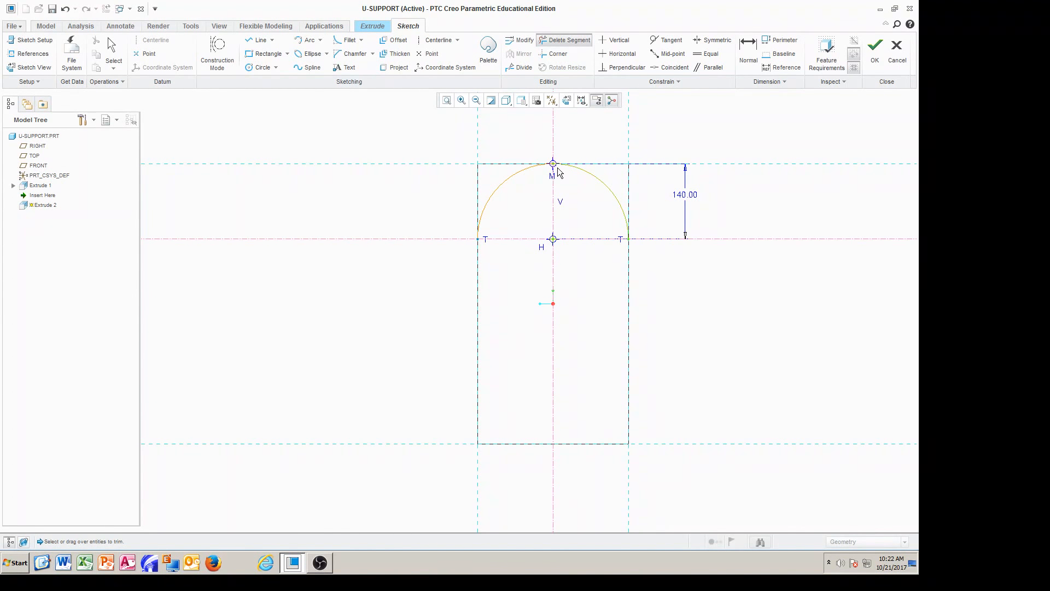
Switch the model display to Shading and finish the semicircular arch sketch on the leg face
left_click(506, 102)
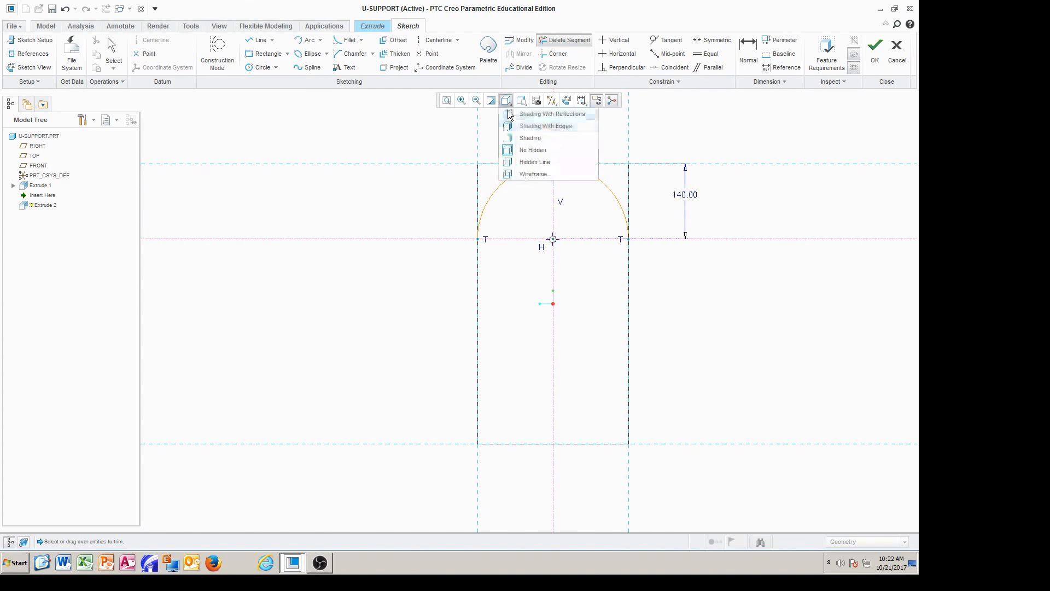
left_click(529, 138)
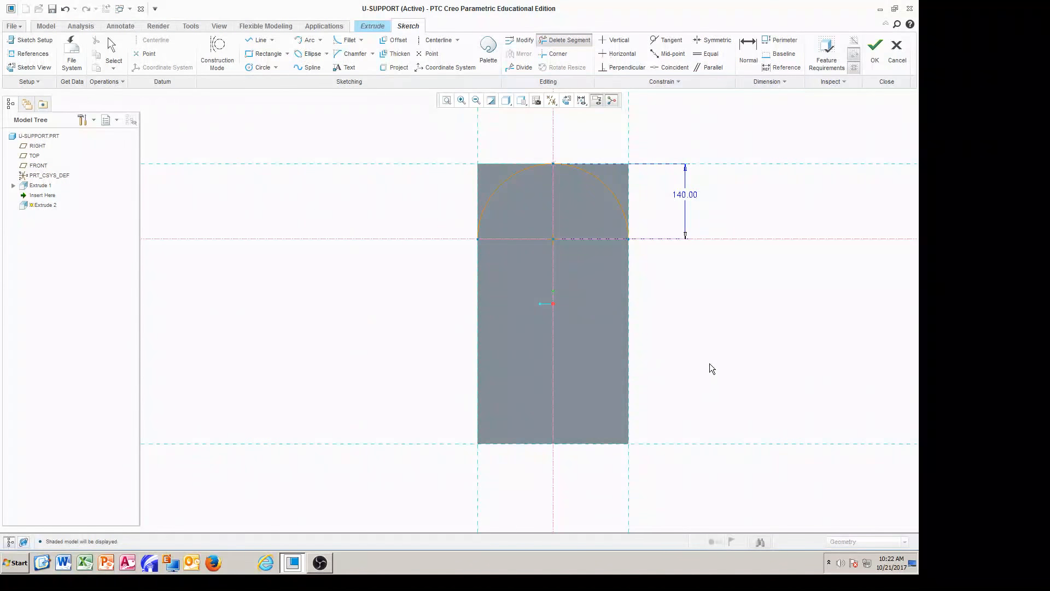
middle_click_drag(688, 358, 754, 377)
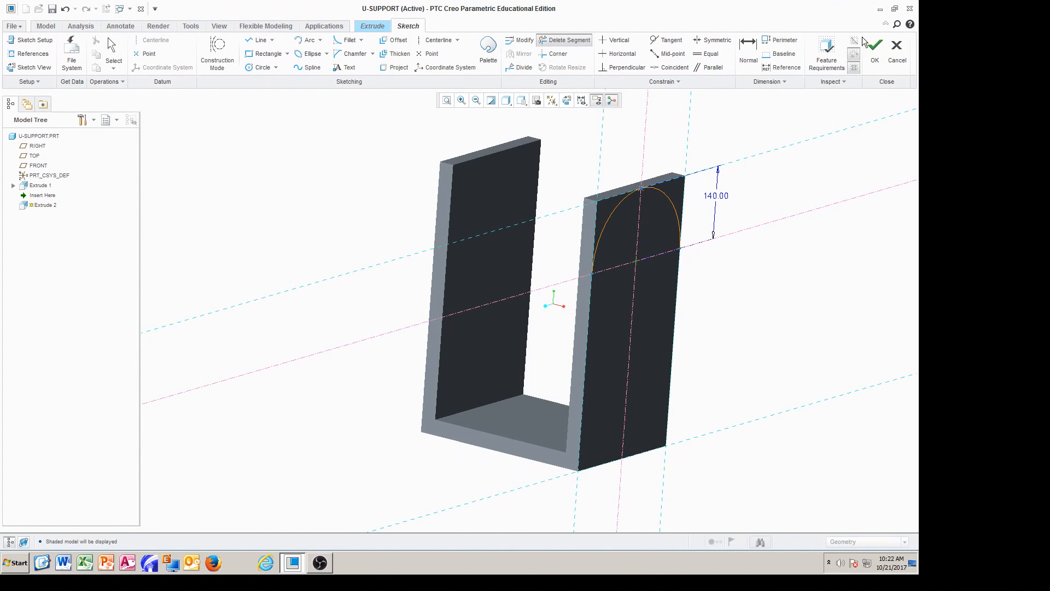
left_click(876, 49)
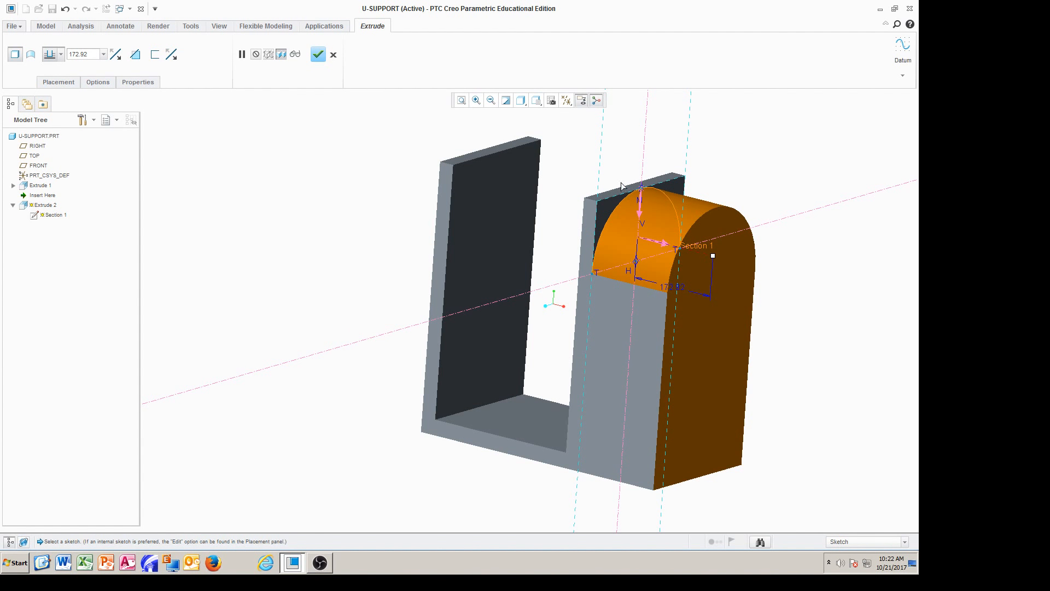
Cut away the material outside the arch with a Through All extrusion across both legs
left_click(641, 217)
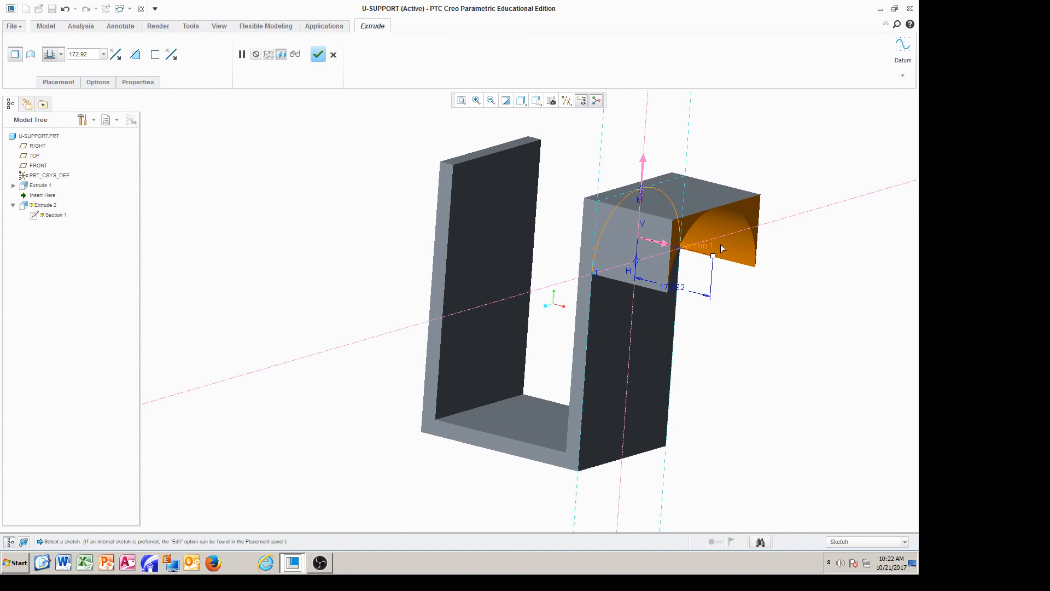
left_click(665, 249)
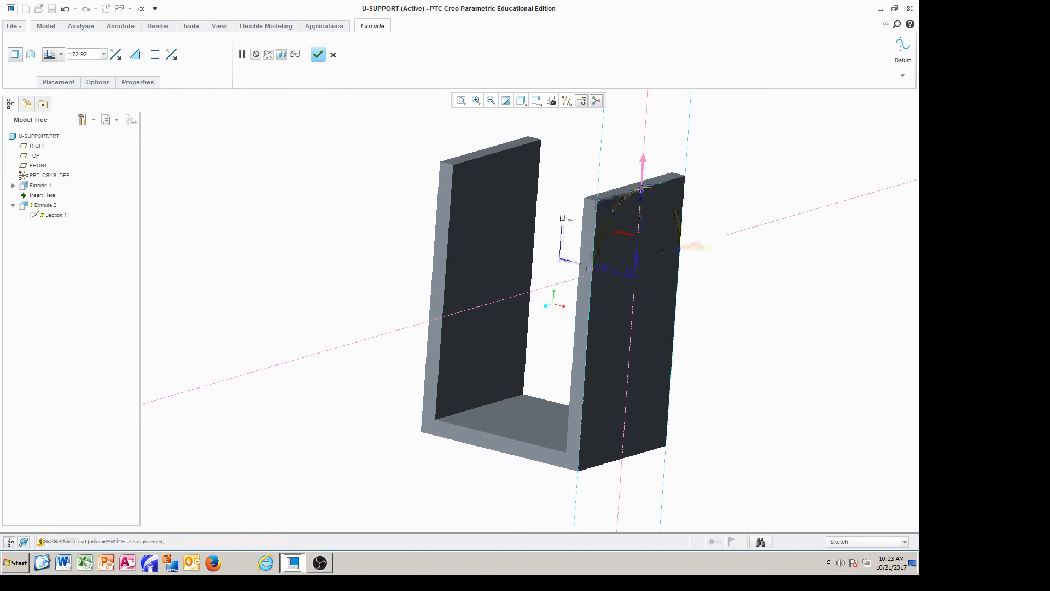
left_click(61, 54)
left_click(54, 117)
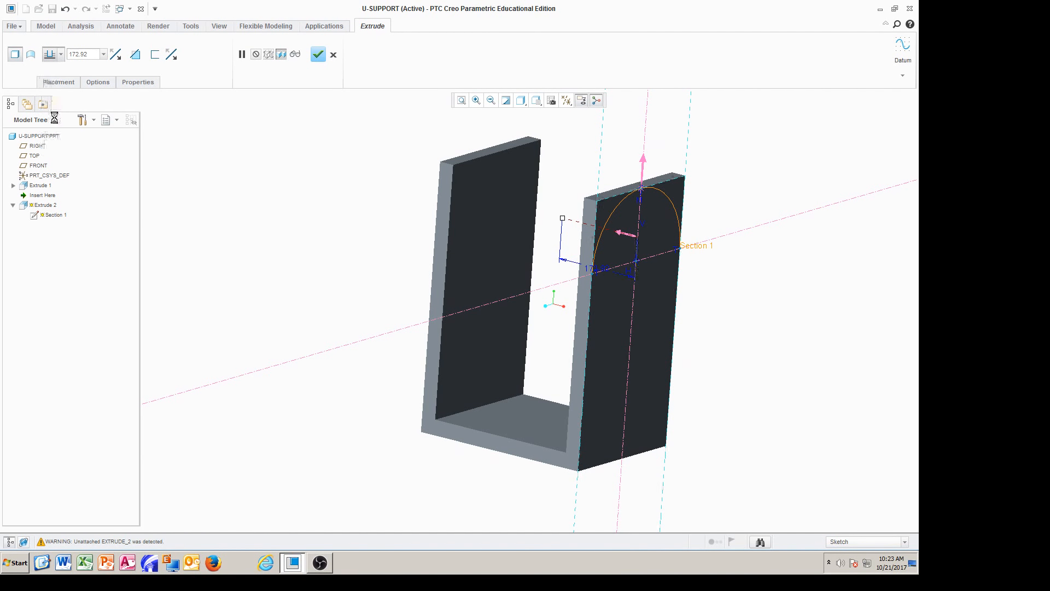
left_click(136, 56)
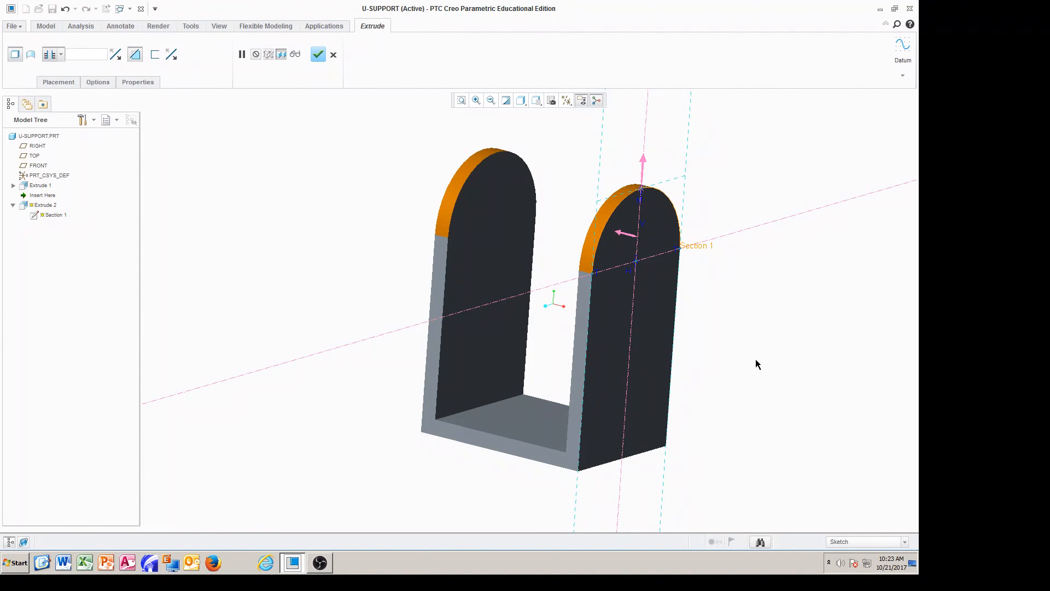
middle_click_drag(753, 361, 735, 282)
middle_click_drag(744, 348, 753, 382)
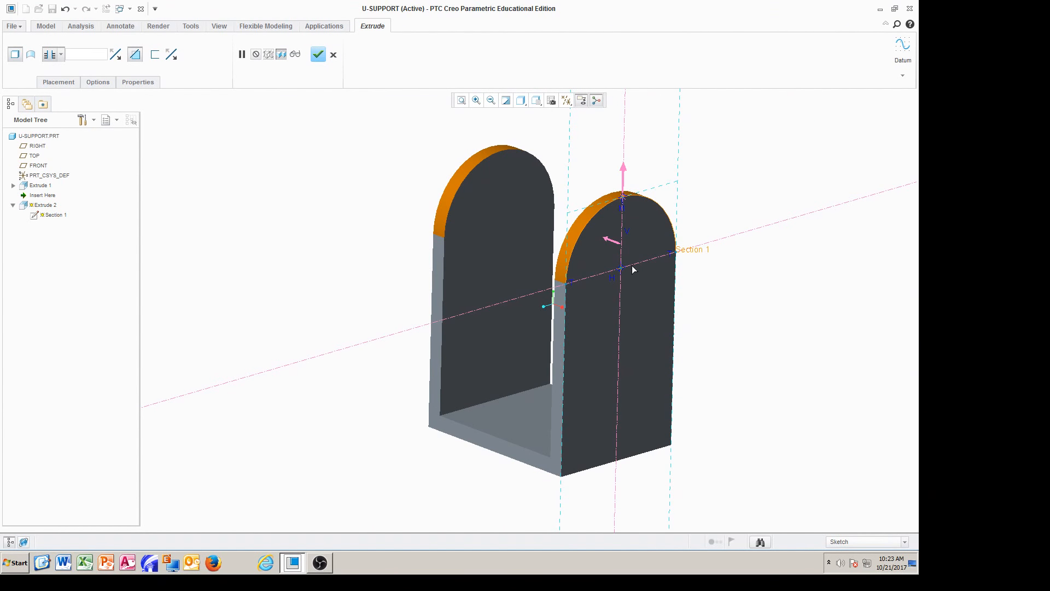
left_click(318, 54)
Start a new extrusion sketch on the underside of the U base, with the view square to the sketch plane
middle_click_drag(774, 368, 779, 289)
left_click(283, 52)
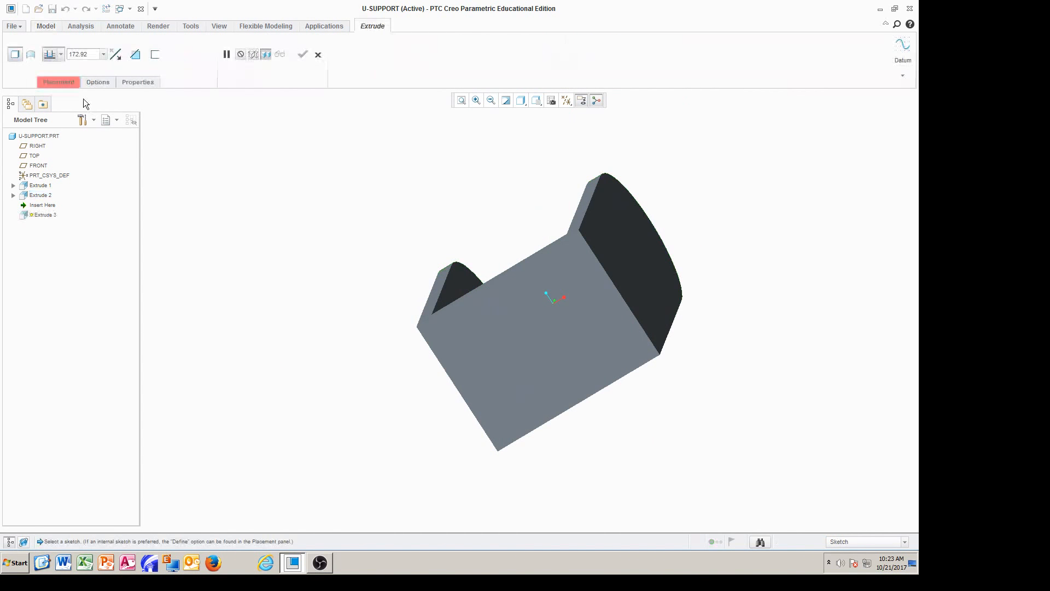
left_click(70, 83)
left_click(154, 120)
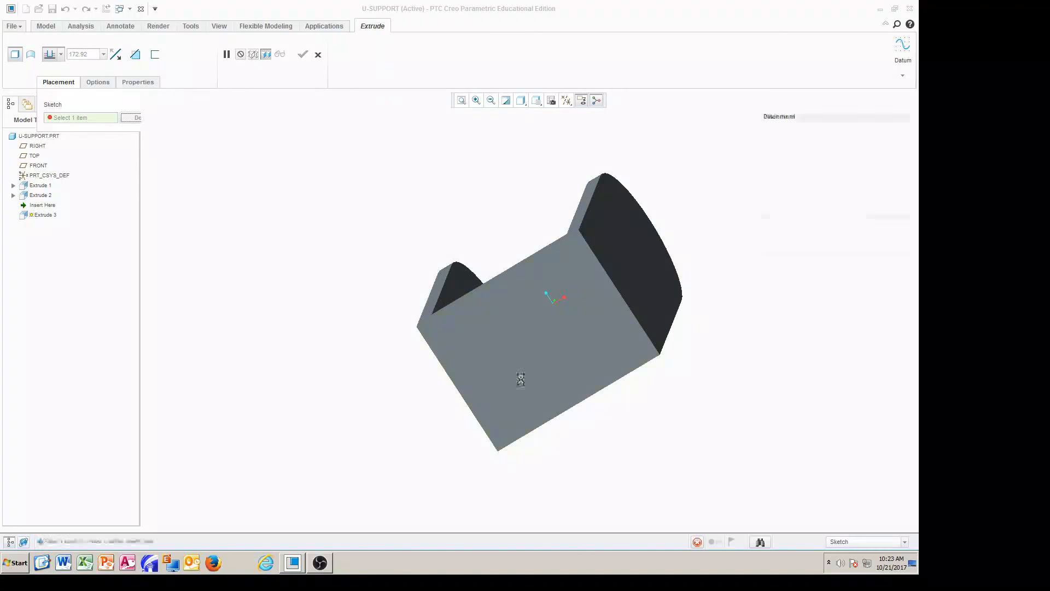
left_click(549, 350)
left_click(857, 238)
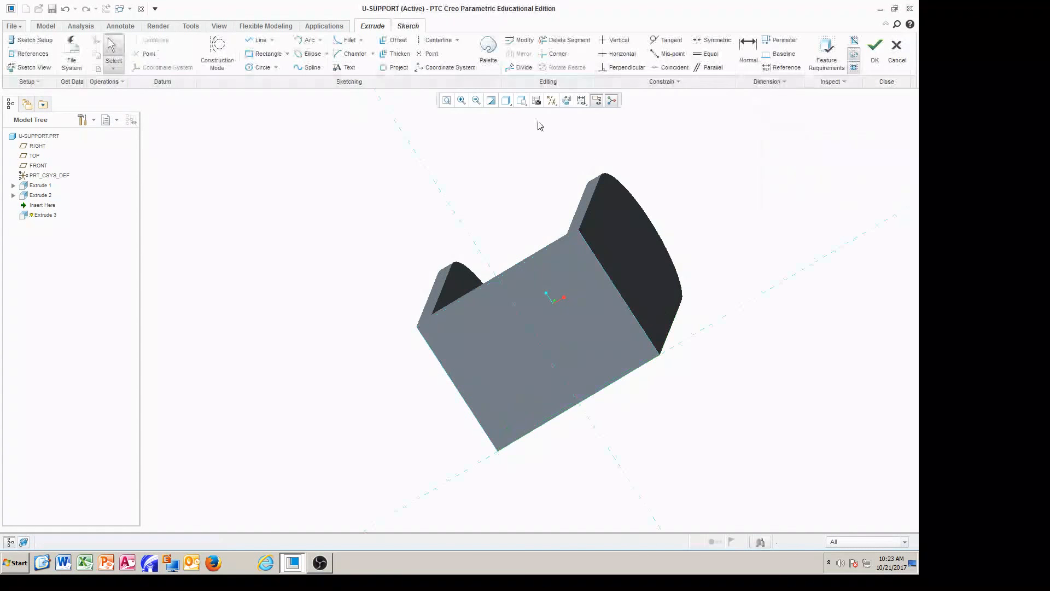
left_click(566, 102)
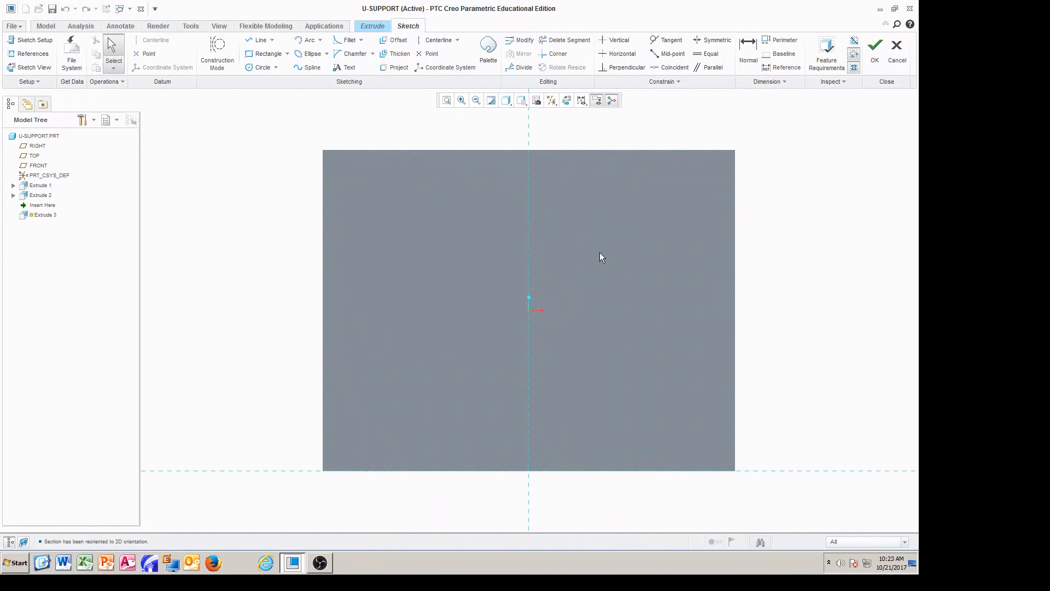
Project one vertical side edge of the base face and draw a horizontal centerline through its midpoint
left_click(403, 69)
left_click(324, 270)
left_click(438, 40)
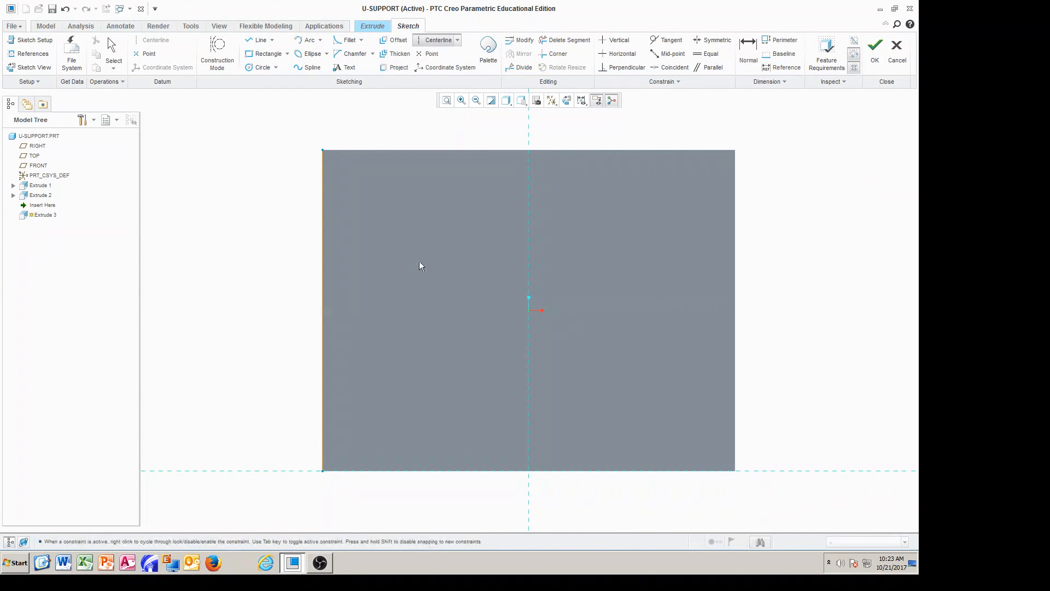
left_click(323, 311)
left_click(404, 314)
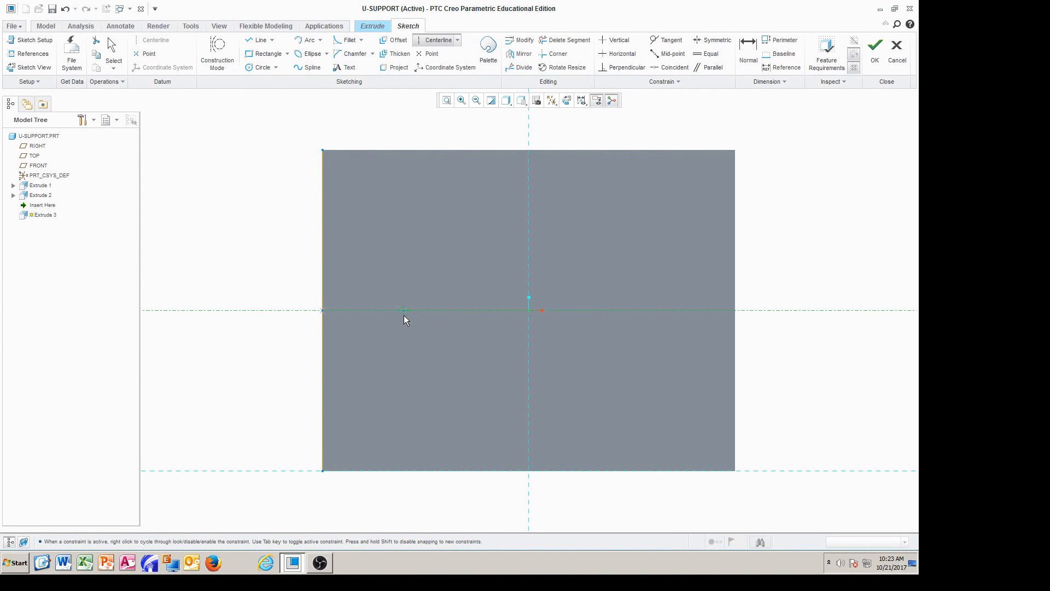
middle_click(586, 290)
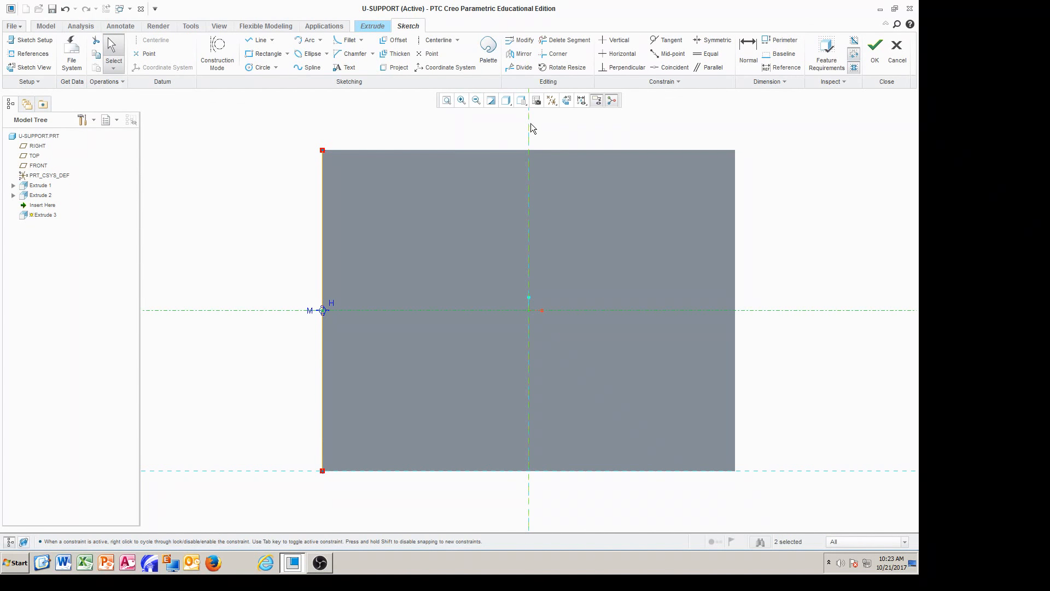
Draw a vertical centerline along the vertical reference through the middle of the base face
left_click(436, 40)
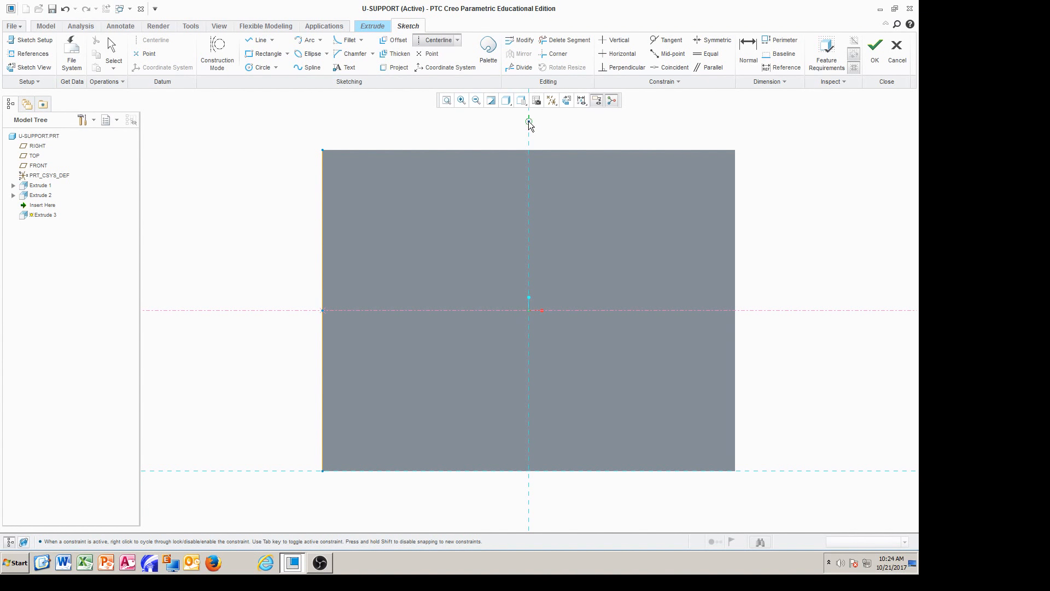
left_click(530, 160)
middle_click(563, 126)
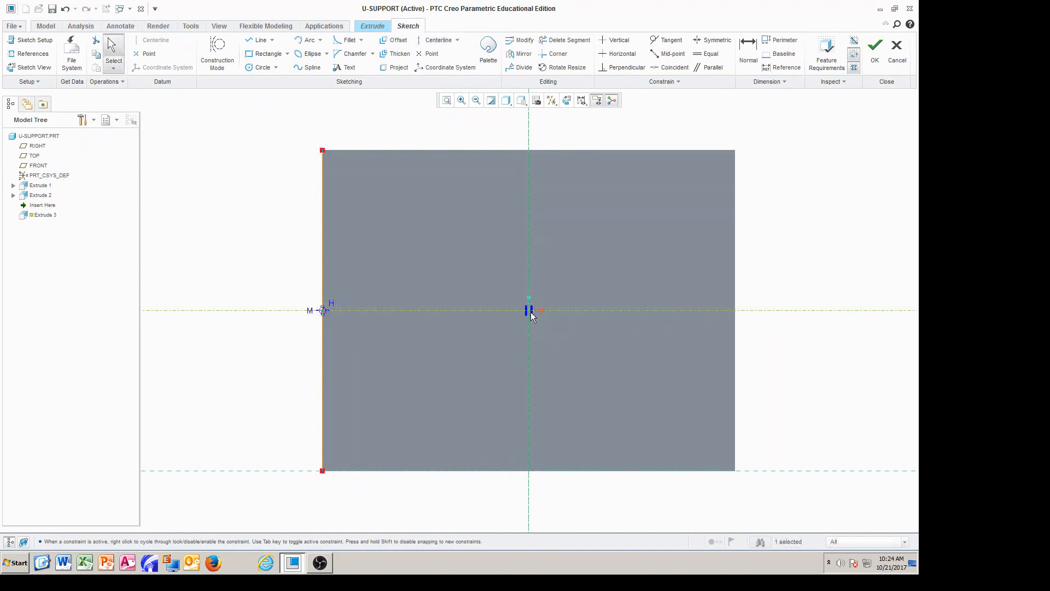
Draw a circle centred on the centerline intersection and set its diameter to 75
left_click(261, 67)
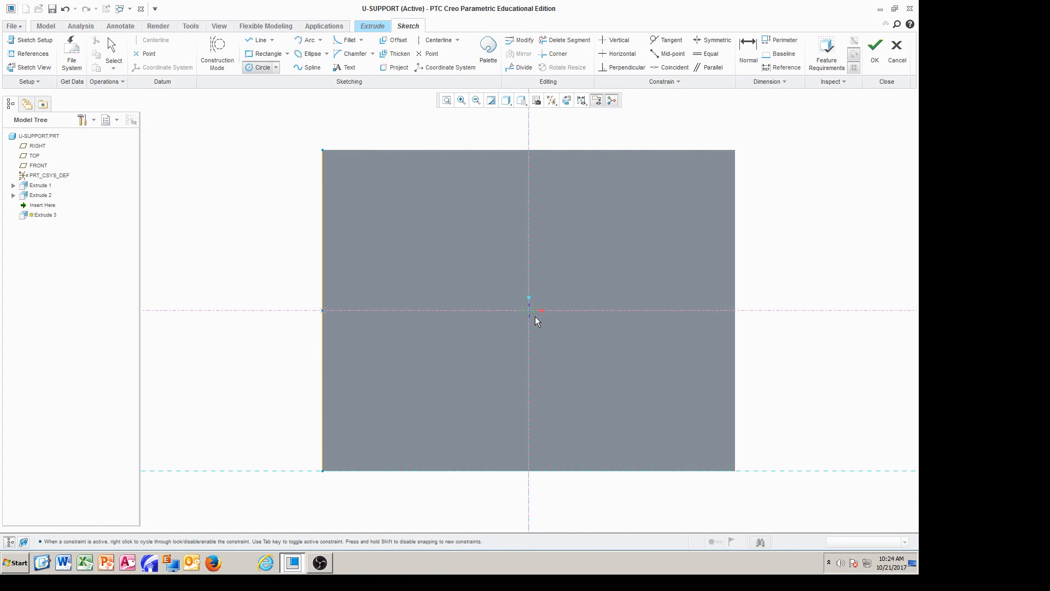
left_click(602, 346)
middle_click(634, 364)
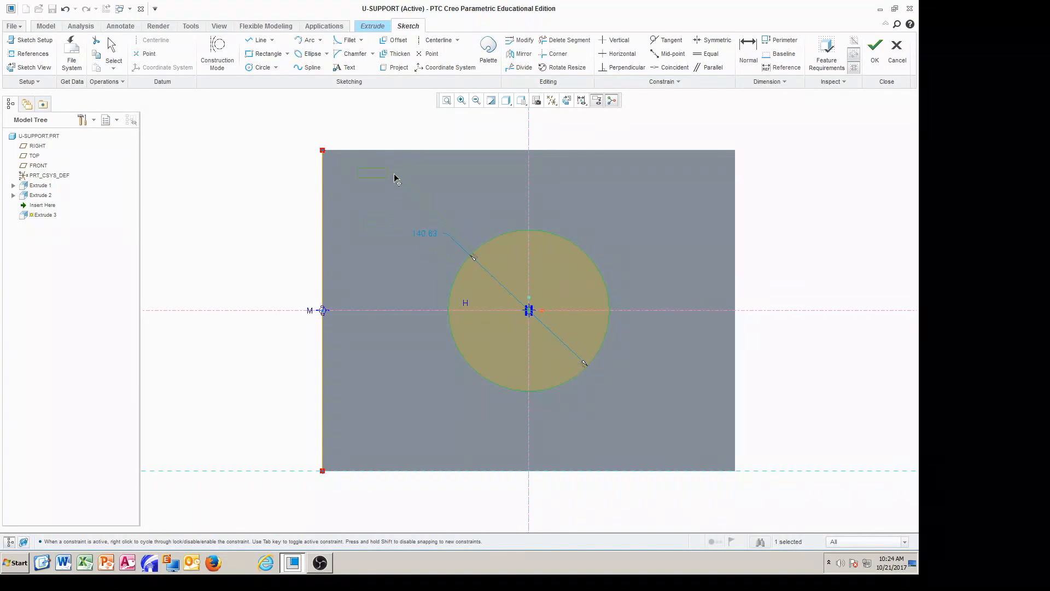
left_click_drag(396, 141, 375, 135)
double_click(376, 136)
type("75")
key("Return")
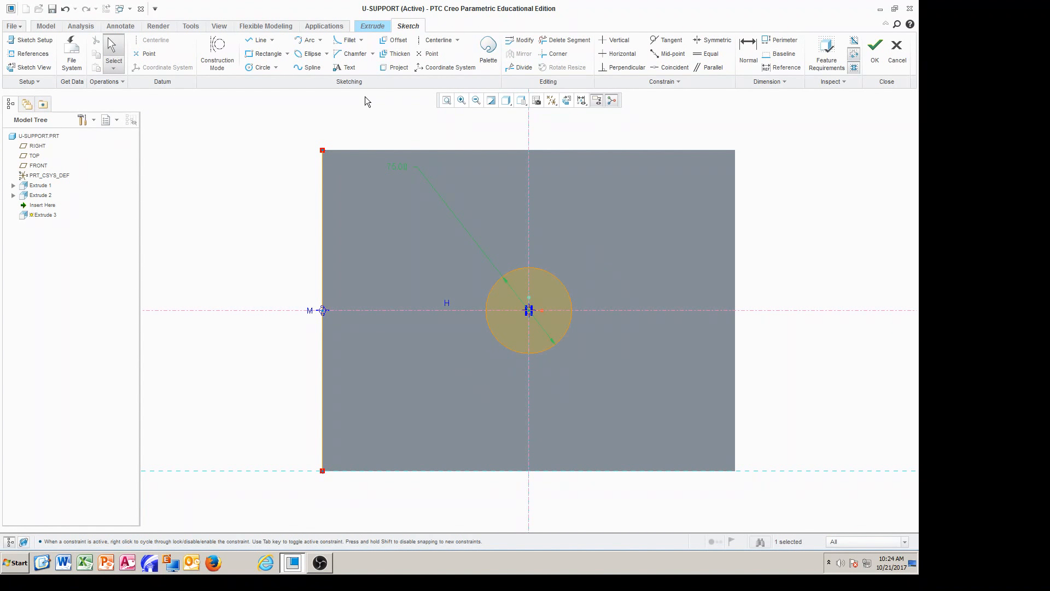
Remove the projected side edge from the section and finish the circle sketch
left_click(874, 49)
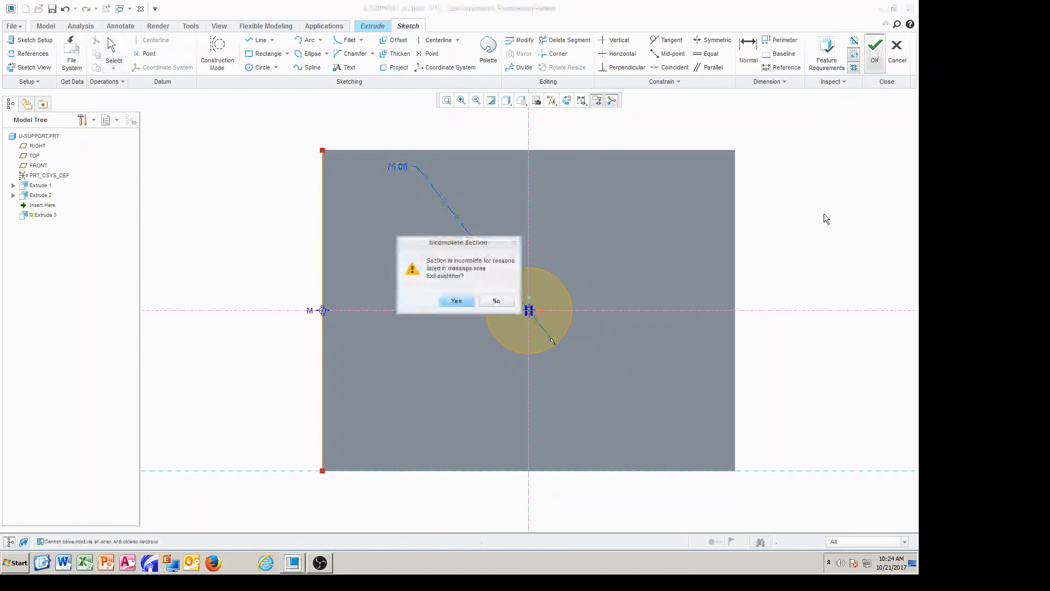
left_click(496, 300)
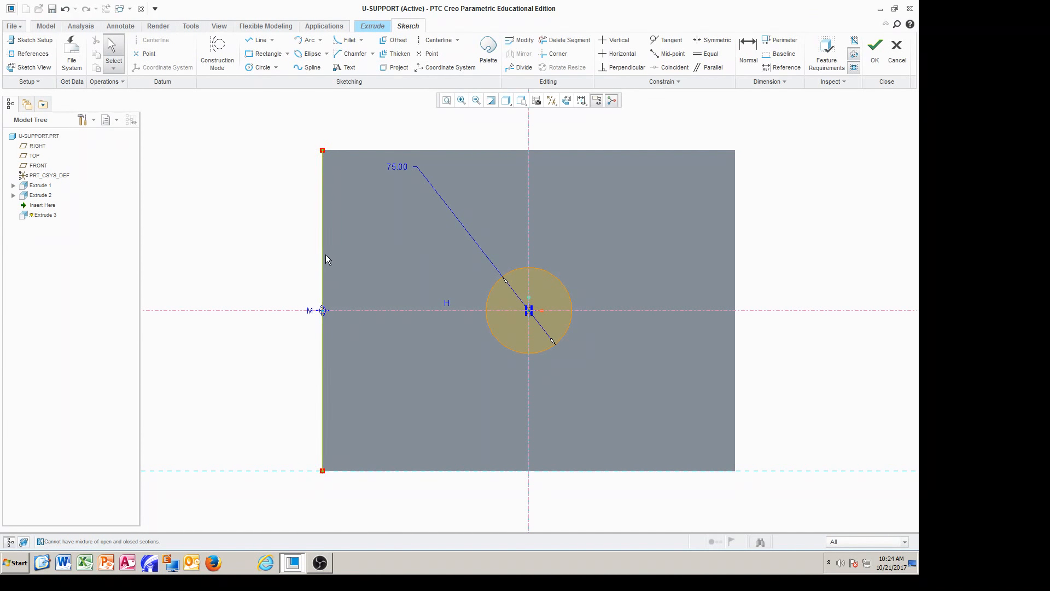
key("q")
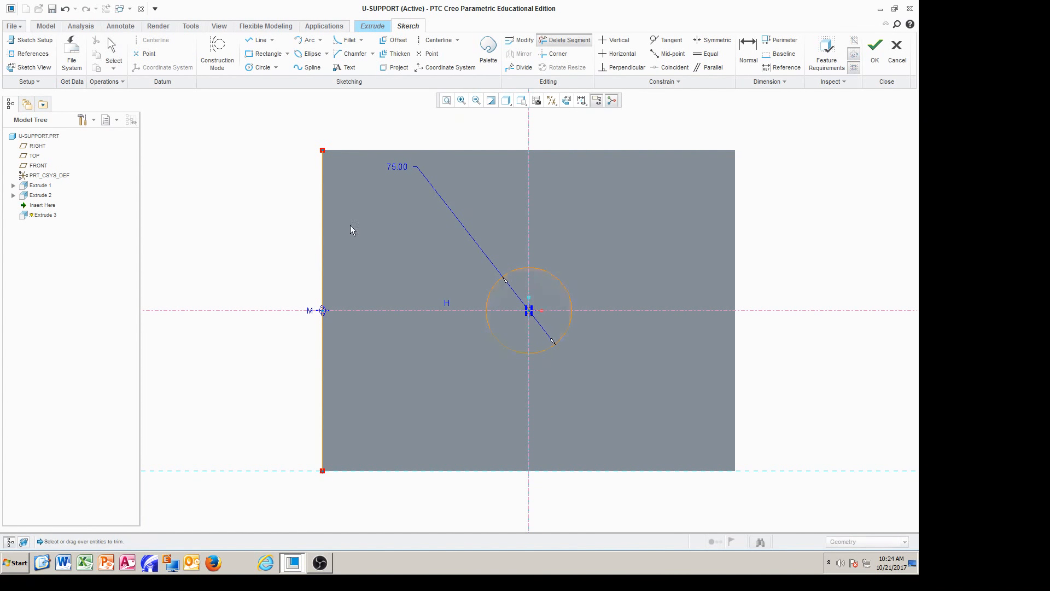
left_click_drag(315, 358, 341, 382)
left_click(876, 52)
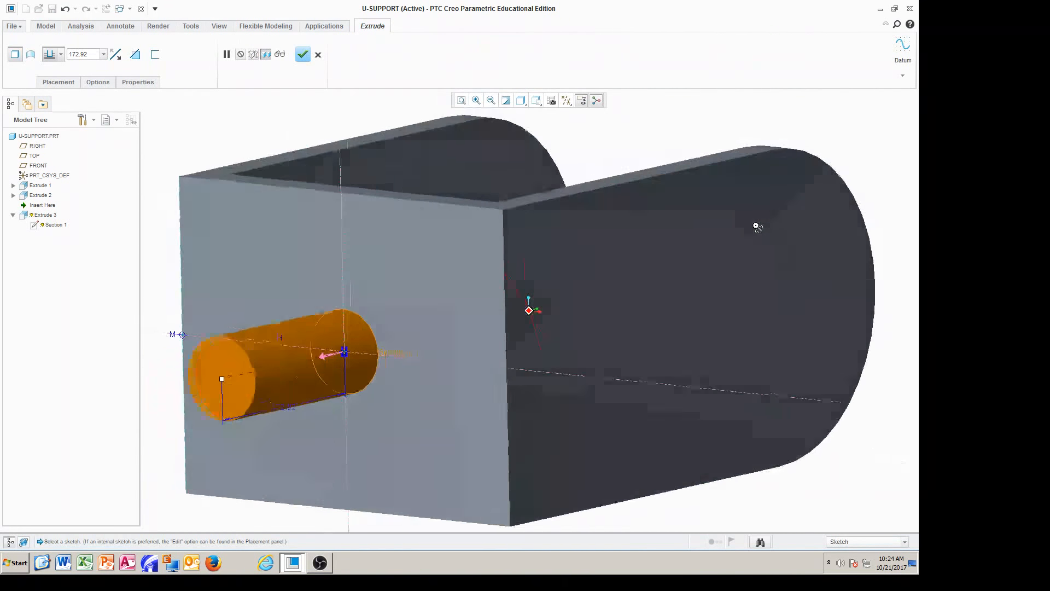
Extrude the circle 325 outward from the underside of the base as a cylindrical stem
scroll(633, 295, "down", 4)
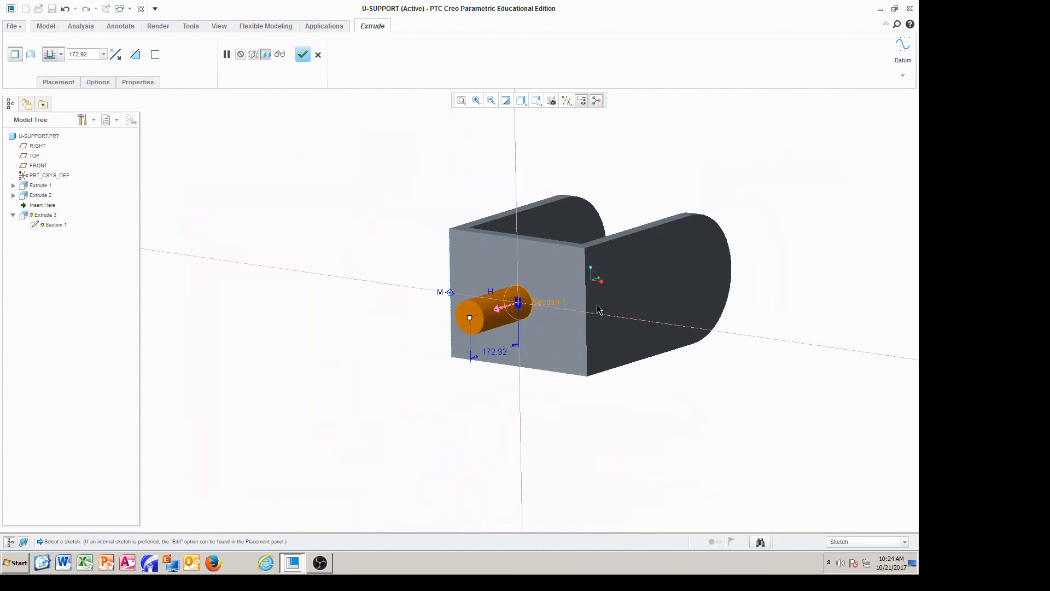
double_click(501, 354)
type("325")
key("Return")
mouse_move(575, 392)
middle_mouse_down()
mouse_move(590, 478)
mouse_move(563, 545)
mouse_move(554, 489)
mouse_move(578, 483)
middle_mouse_up()
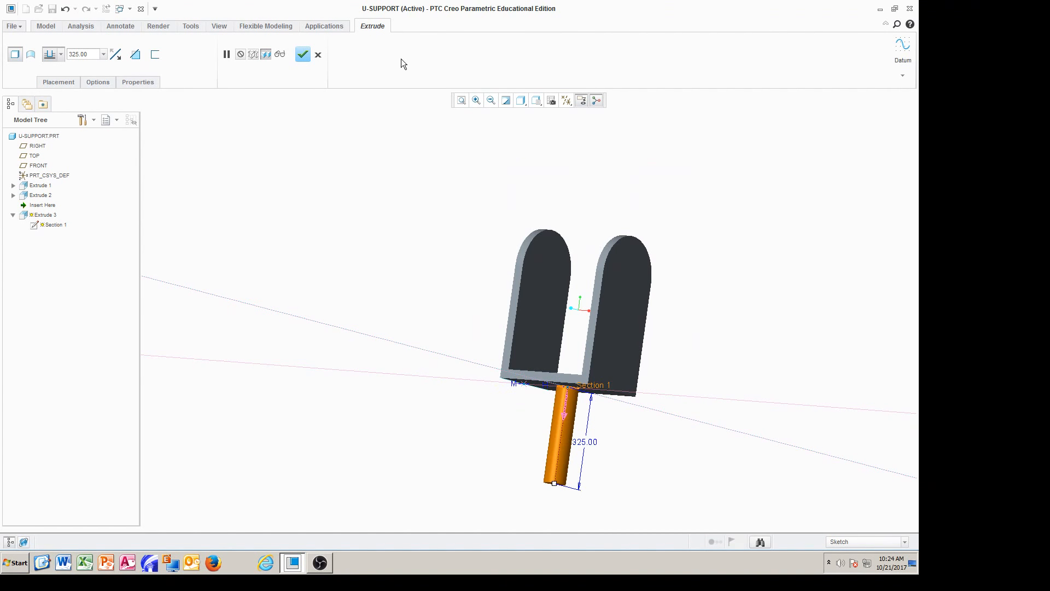
left_click(302, 55)
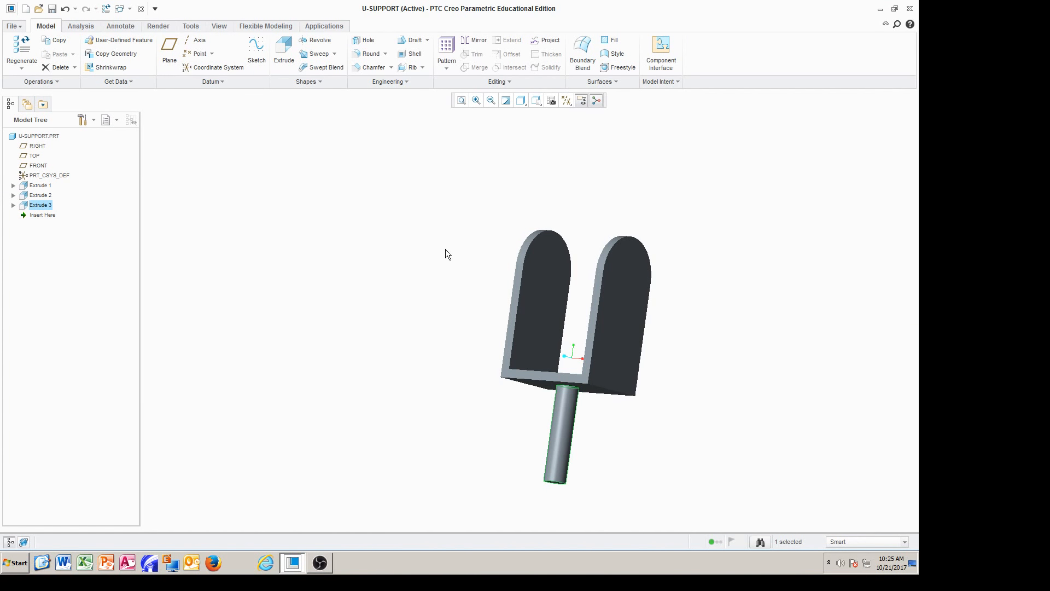
Round the two outer bottom corner edges of the U base with a radius of 50
middle_click_drag(452, 251, 499, 223)
left_click(369, 54)
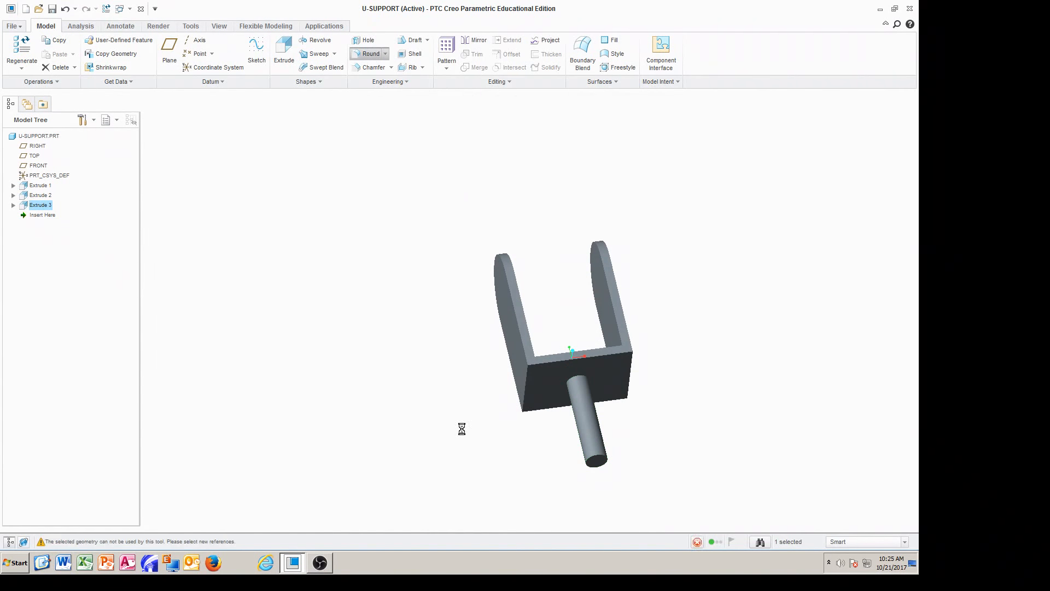
left_click(527, 385)
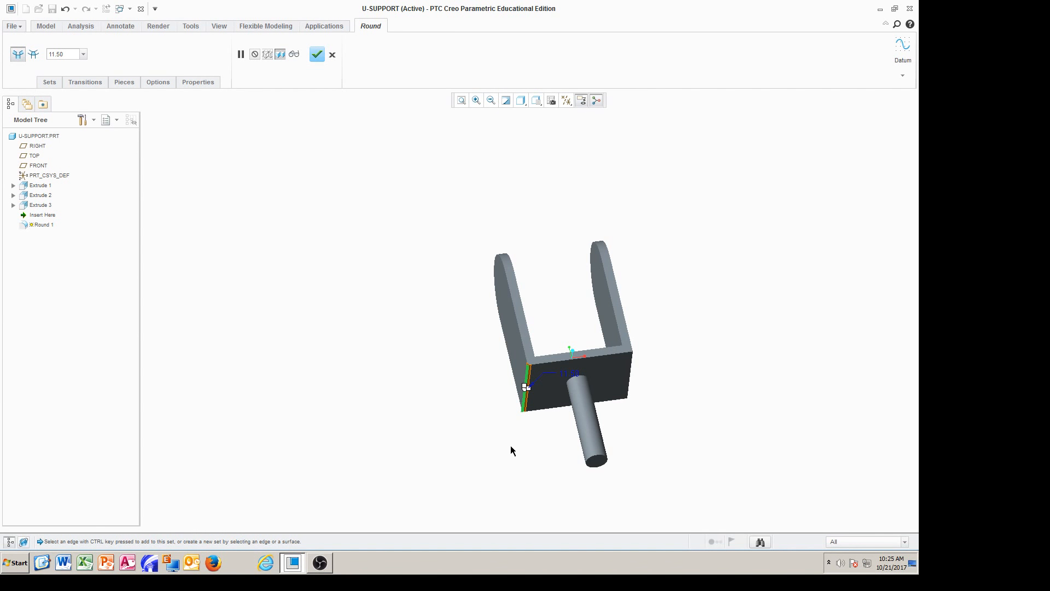
double_click(569, 372)
type("50")
key("Return")
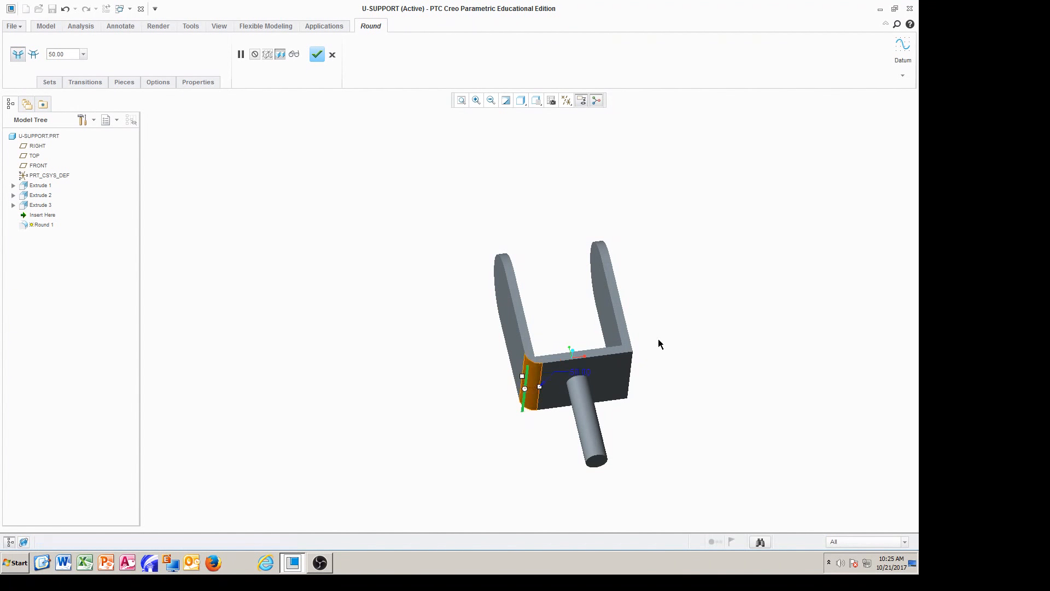
middle_click_drag(647, 366, 636, 364)
left_click(617, 364, "ctrl")
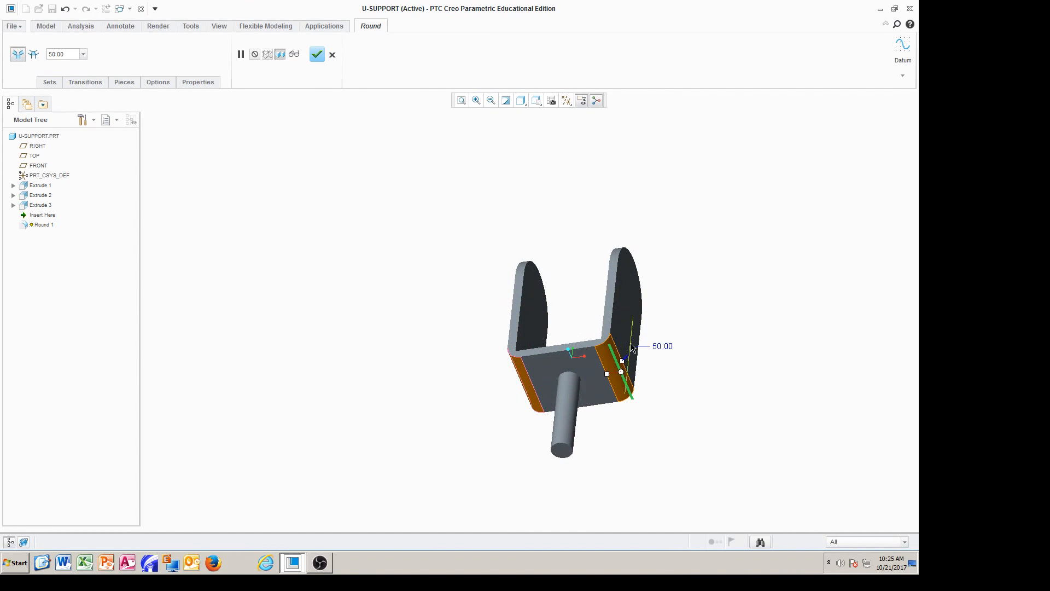
left_click(316, 54)
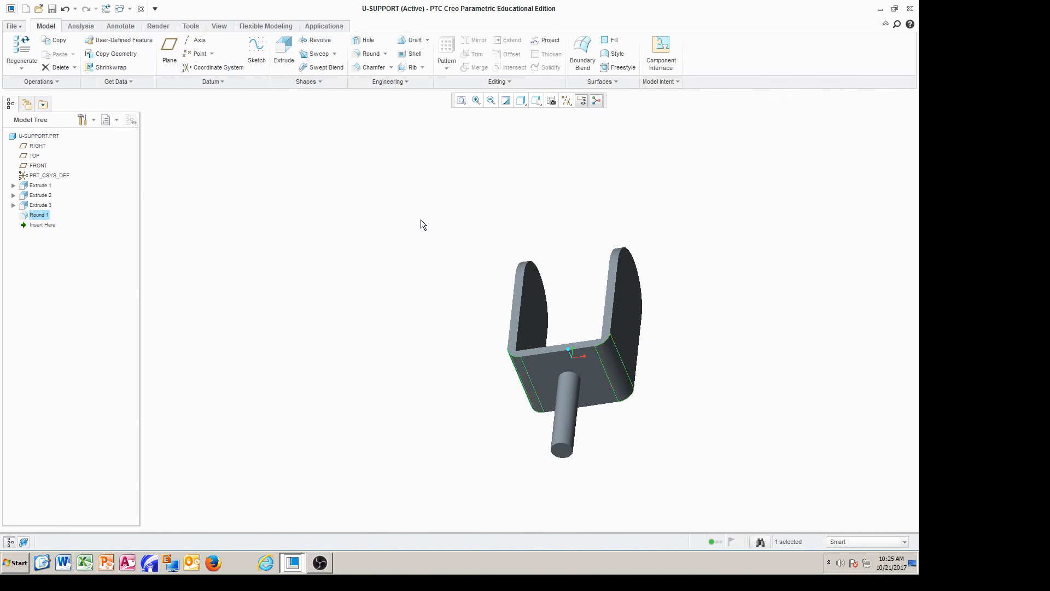
Round the two inner corner edges between the U base and the legs with a radius of 20
middle_click_drag(421, 221, 453, 309)
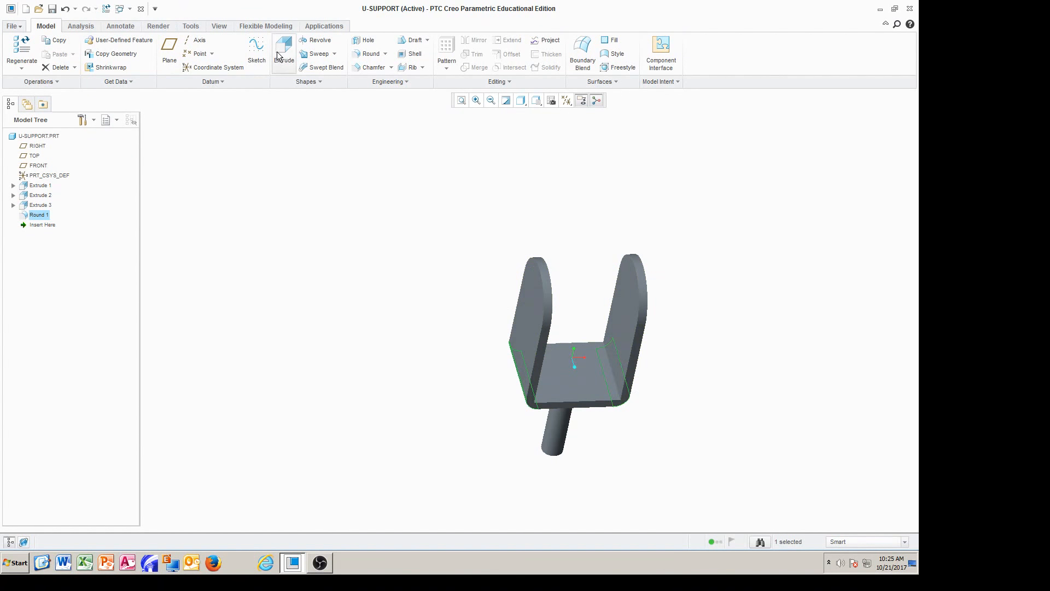
left_click(367, 53)
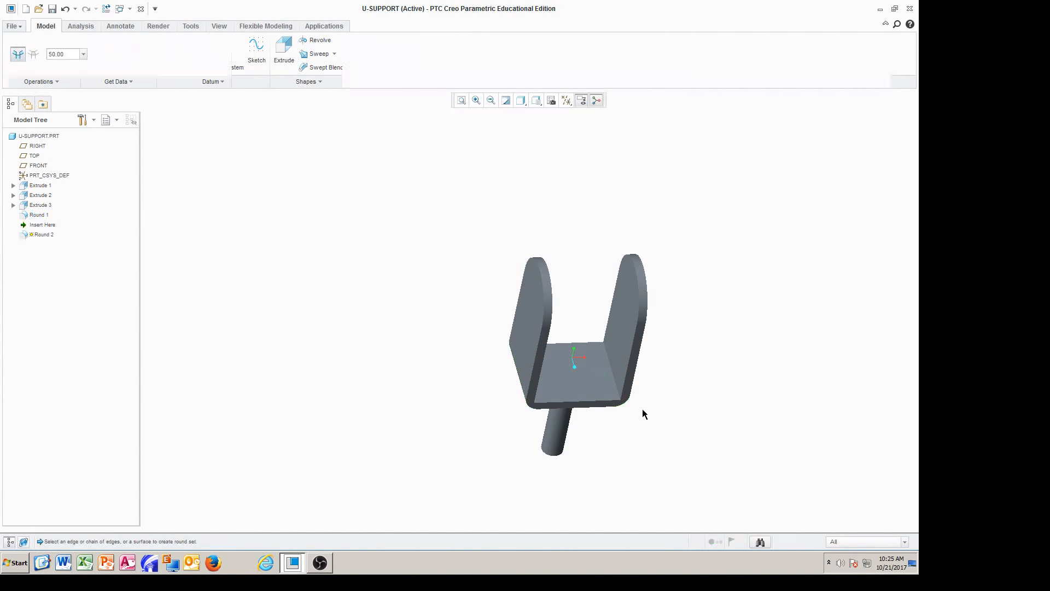
left_click(617, 392)
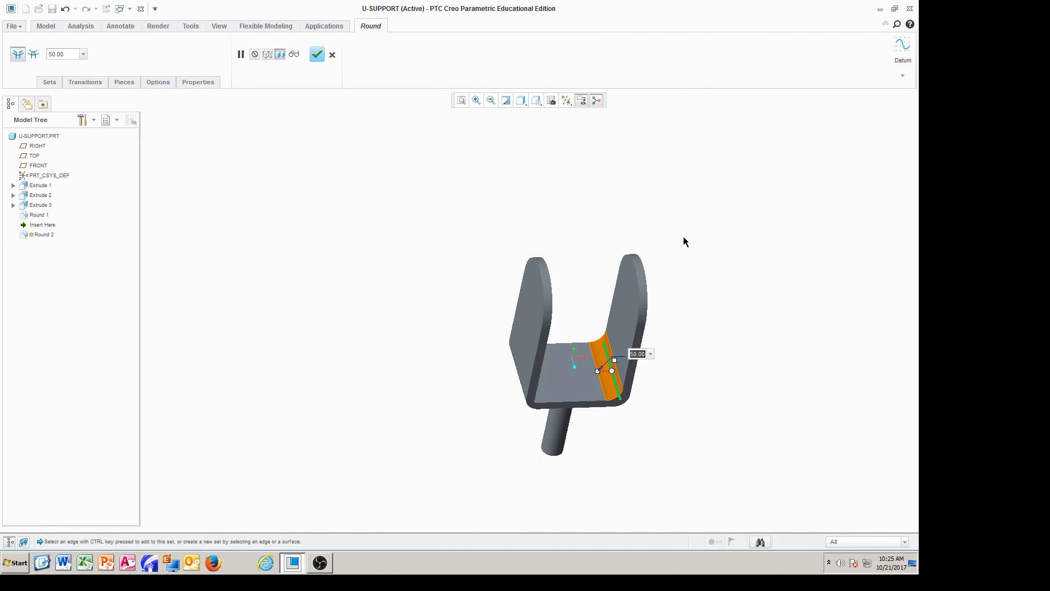
type("25")
key("BackSpace")
type("0")
key("Return")
middle_click_drag(740, 323, 682, 332)
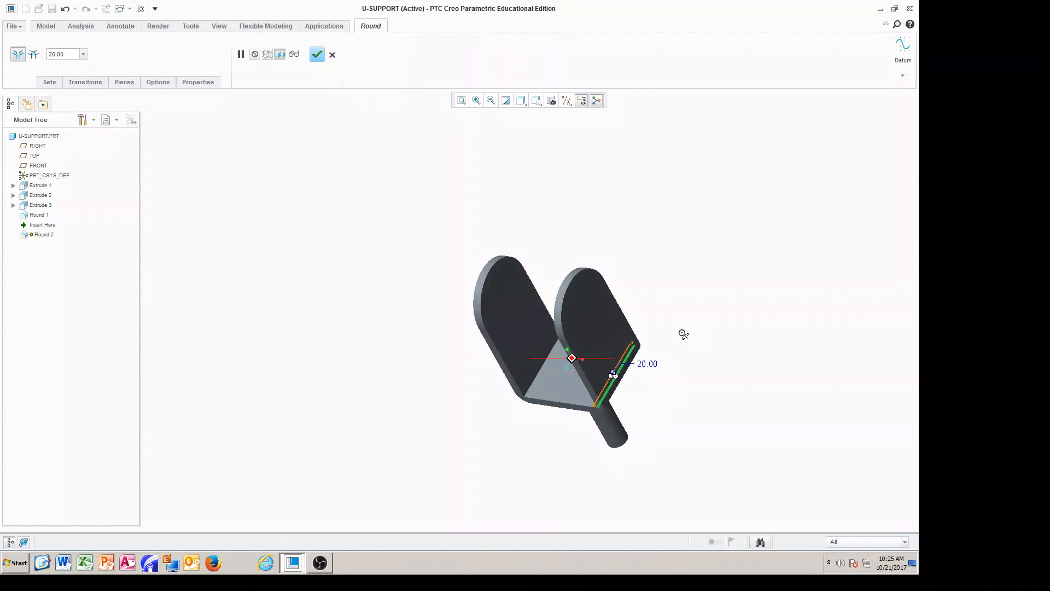
left_click(540, 377)
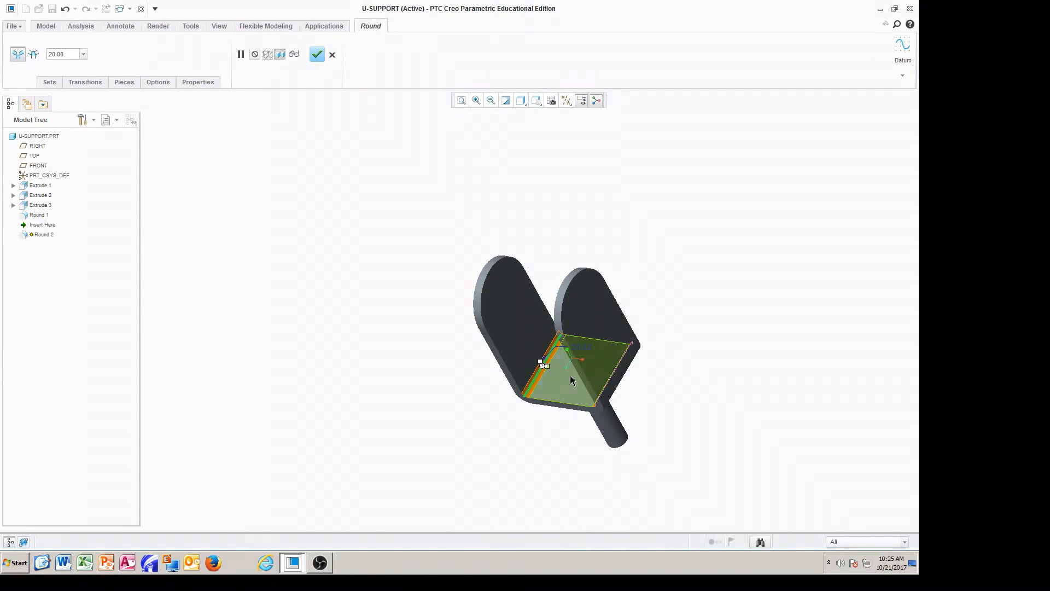
left_click(316, 55)
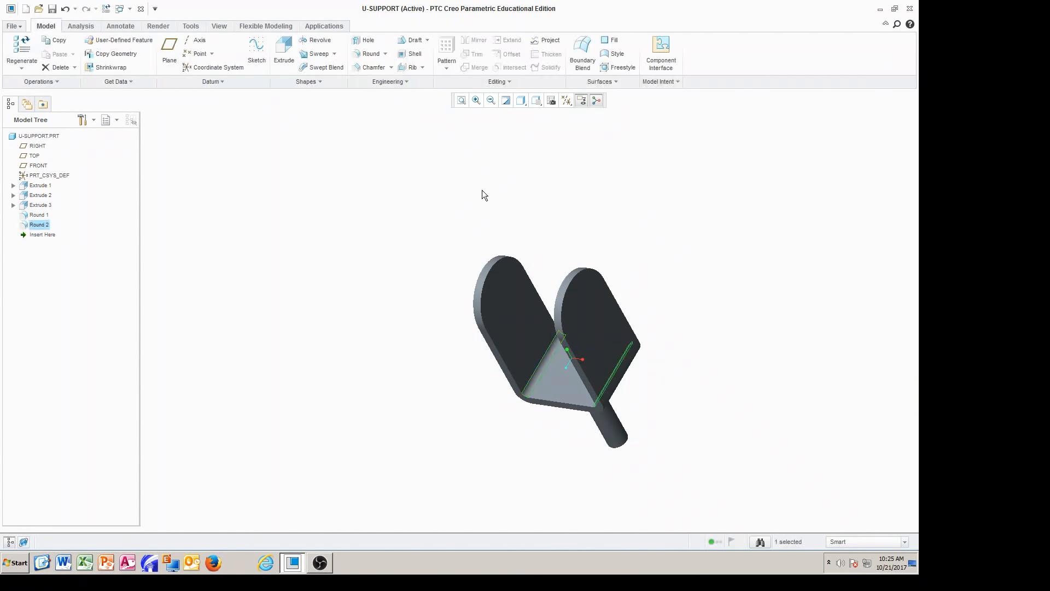
Inspect the bracket's legs, base, rounded corners and stem from several angles
middle_click_drag(508, 208, 560, 221)
left_click(563, 221)
middle_click_drag(651, 362, 645, 336)
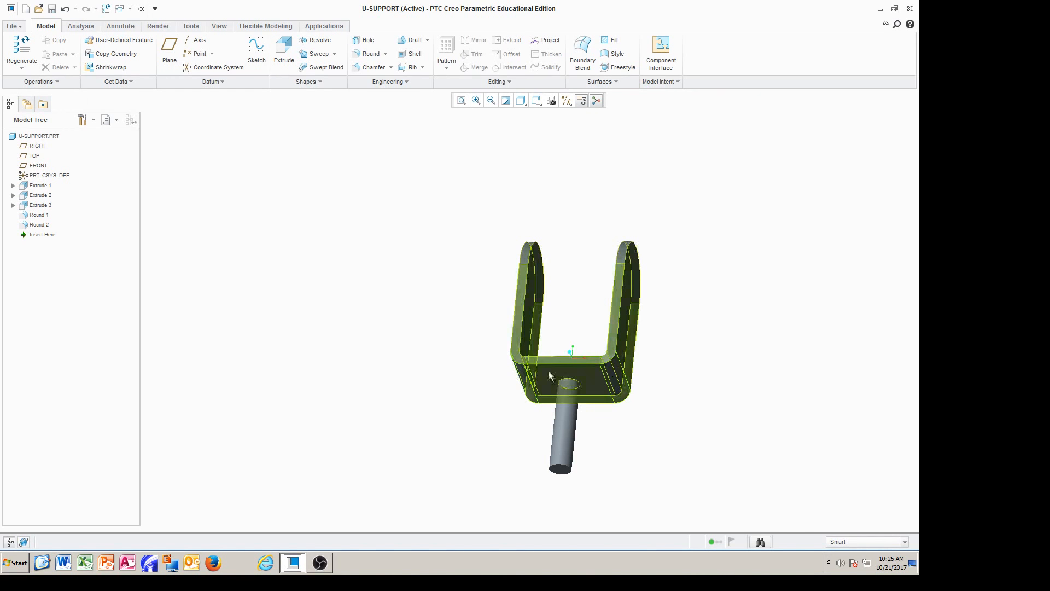
middle_click_drag(656, 353, 652, 433)
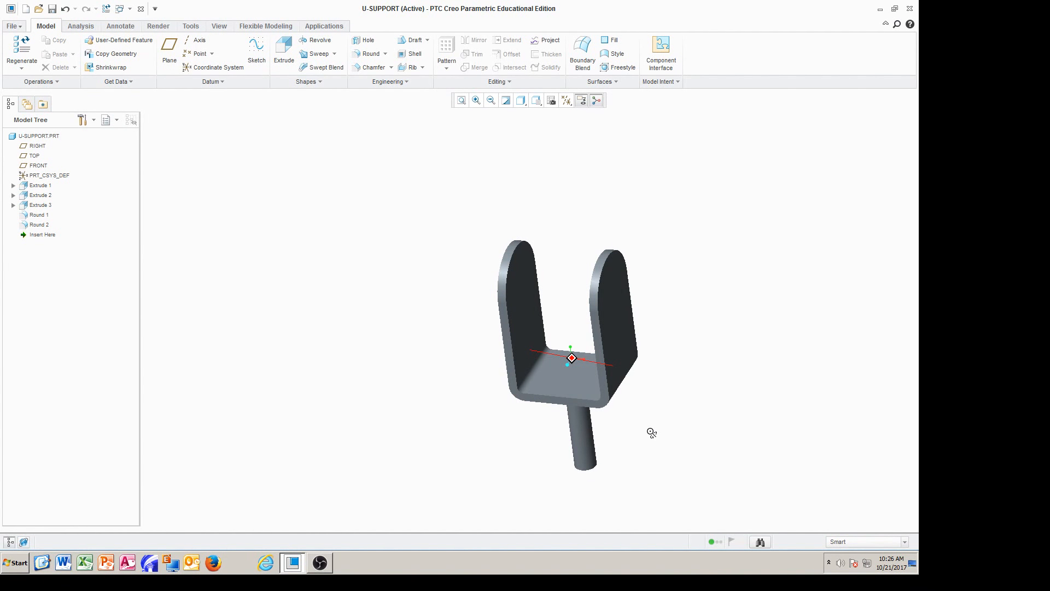
mouse_move(652, 433)
middle_mouse_down()
mouse_move(672, 430)
mouse_move(661, 434)
middle_mouse_up()
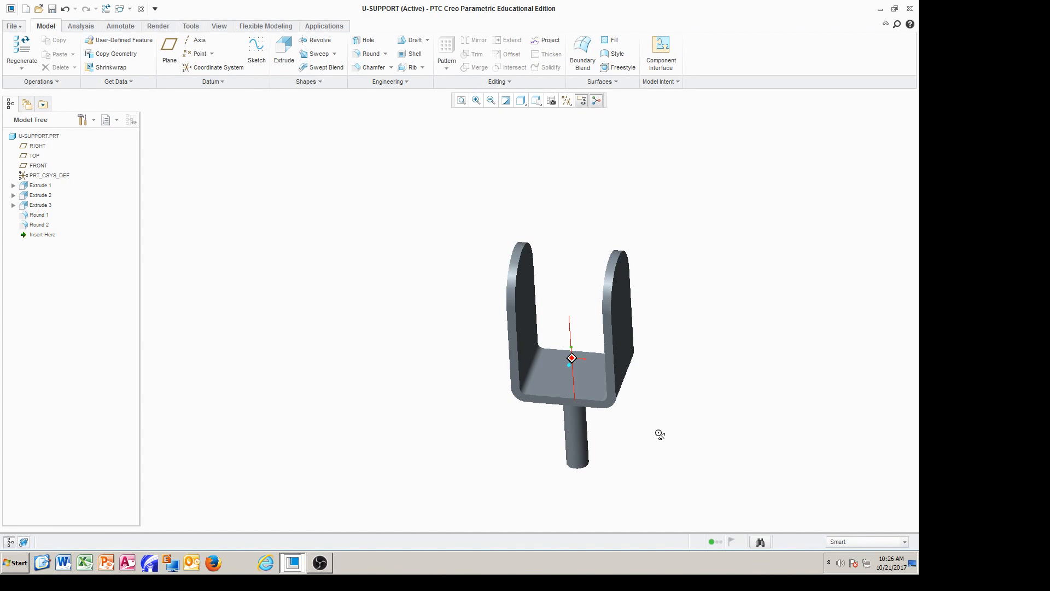
mouse_move(660, 430)
middle_mouse_down()
mouse_move(659, 356)
mouse_move(649, 394)
mouse_move(695, 405)
mouse_move(695, 333)
mouse_move(685, 422)
mouse_move(665, 414)
mouse_move(679, 413)
mouse_move(658, 425)
middle_mouse_up()
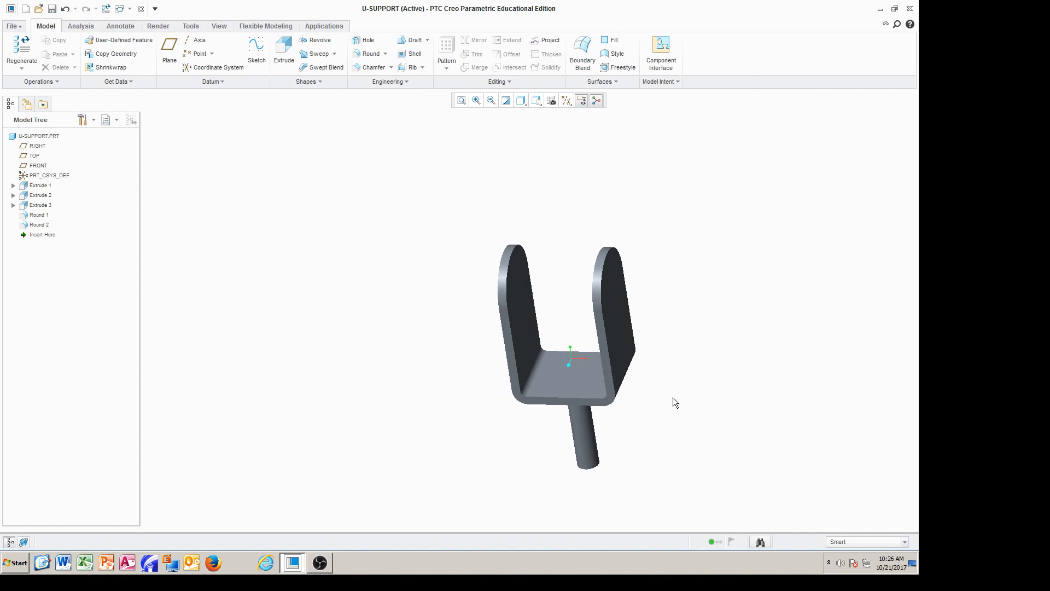
mouse_move(677, 403)
middle_mouse_down()
mouse_move(694, 394)
mouse_move(713, 302)
mouse_move(666, 398)
mouse_move(680, 392)
mouse_move(666, 413)
mouse_move(684, 408)
mouse_move(657, 402)
mouse_move(678, 380)
mouse_move(675, 326)
mouse_move(675, 376)
mouse_move(640, 405)
mouse_move(681, 398)
middle_mouse_up()
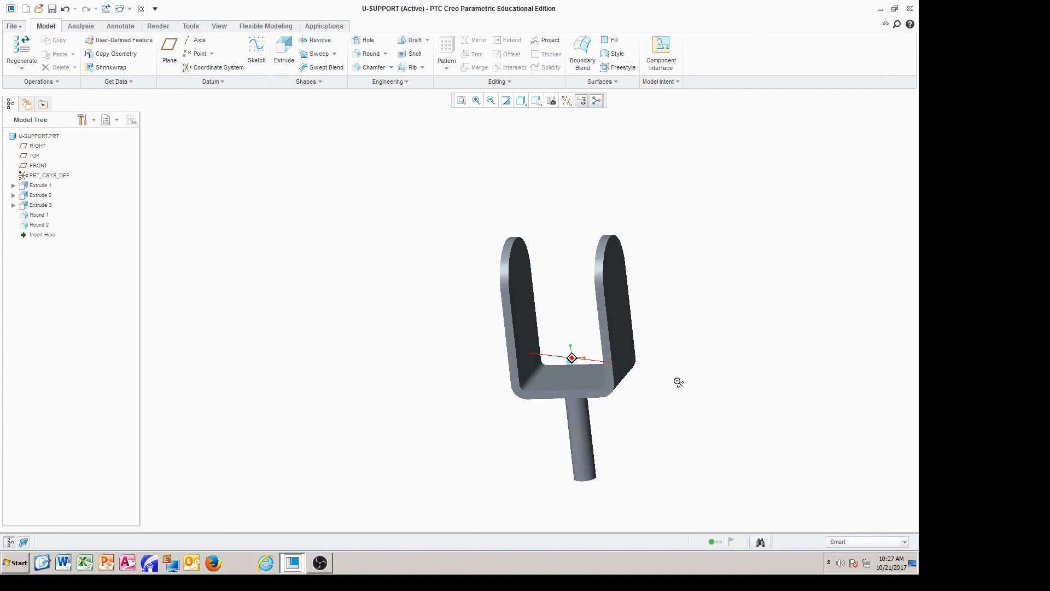
mouse_move(679, 404)
middle_mouse_down()
mouse_move(695, 395)
mouse_move(688, 367)
mouse_move(685, 386)
middle_mouse_up()
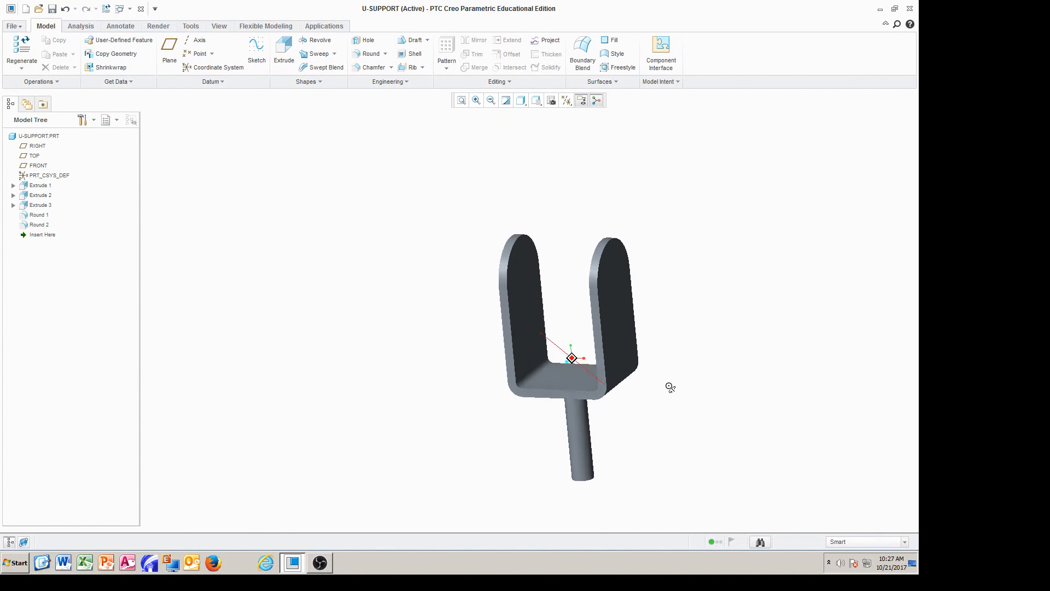
middle_click_drag(664, 398, 683, 376)
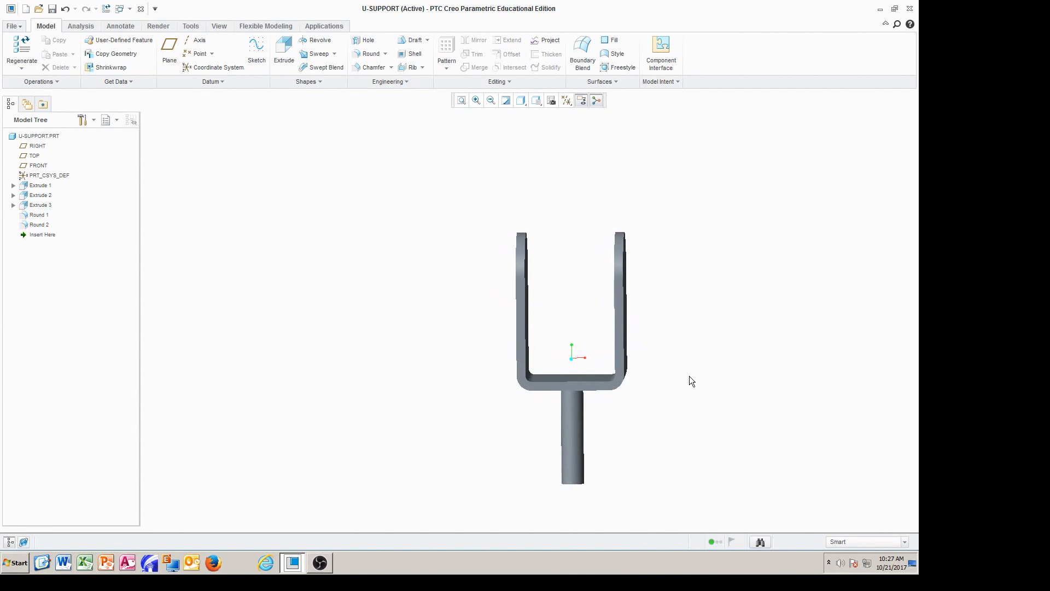
Start an extrude sketch on the outer flat face of one leg and orient the view square to it
middle_click_drag(684, 374, 605, 364)
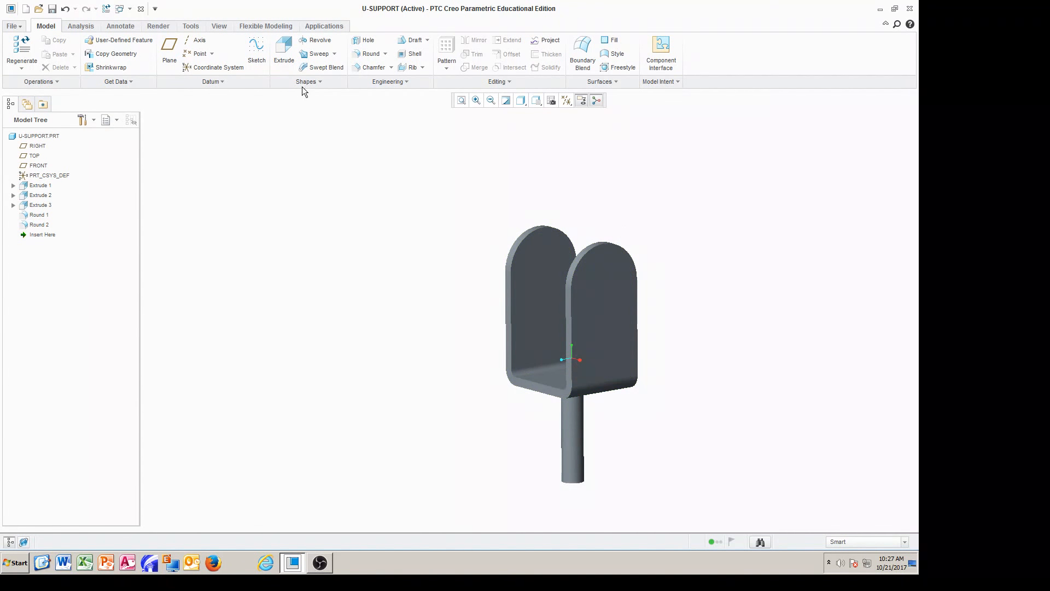
left_click(284, 52)
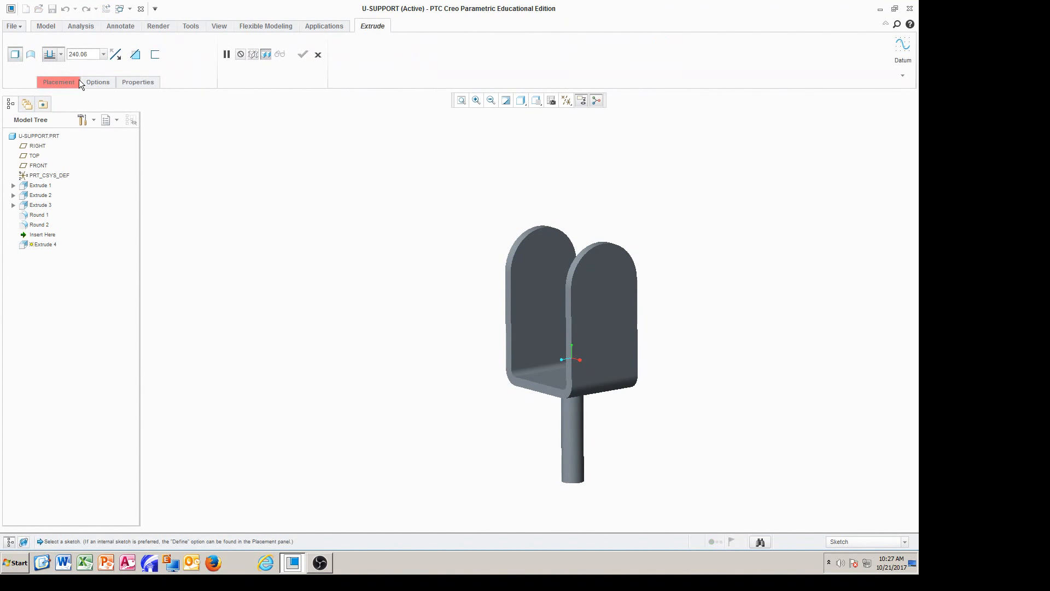
left_click(64, 85)
left_click(605, 282)
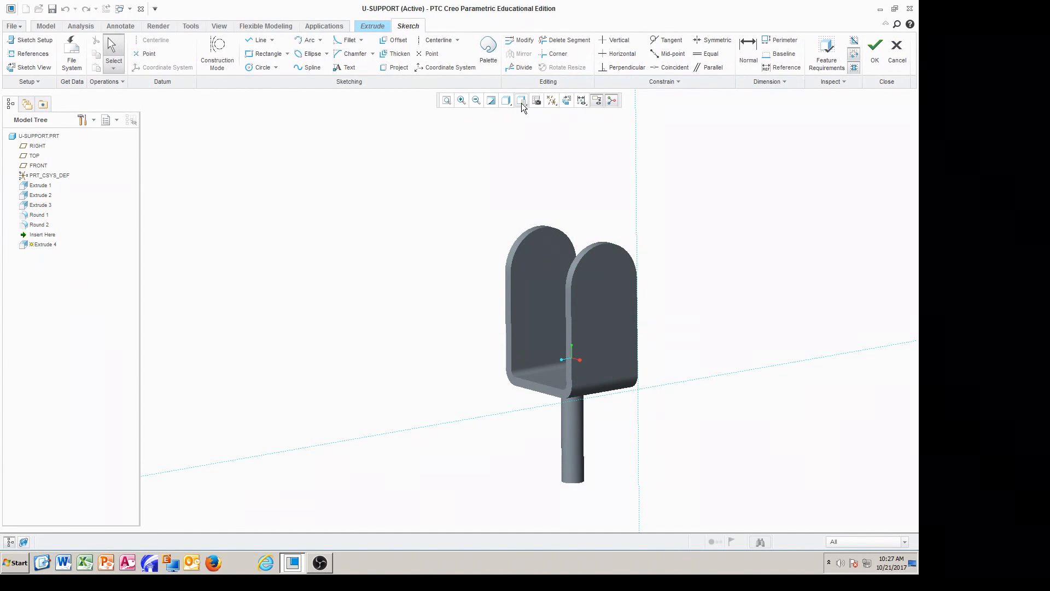
left_click(569, 103)
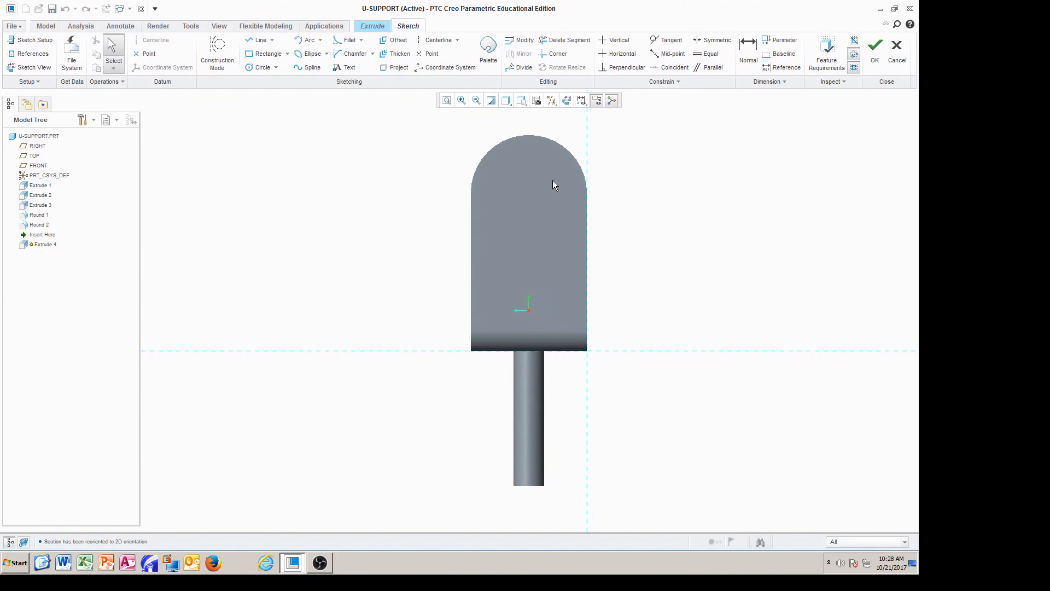
Add the leg's rounded top edge as a sketch reference
right_click(697, 169)
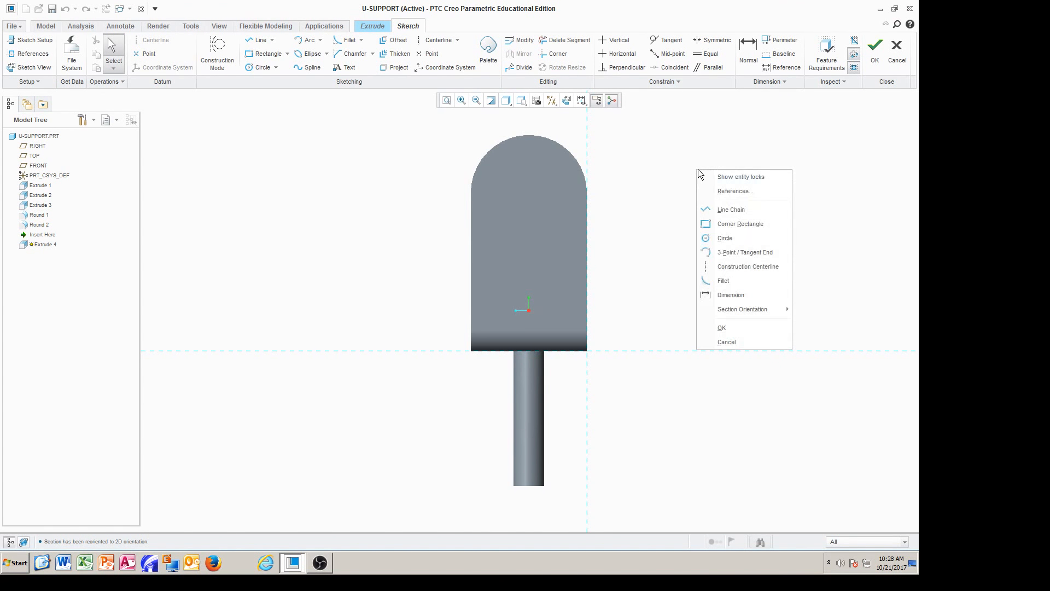
left_click(729, 192)
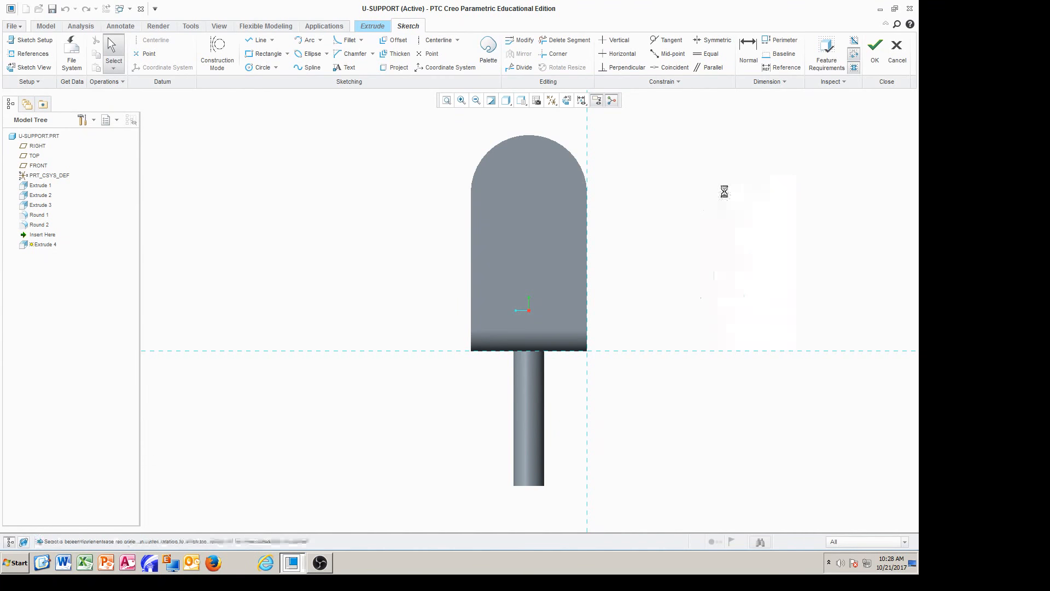
left_click(563, 150)
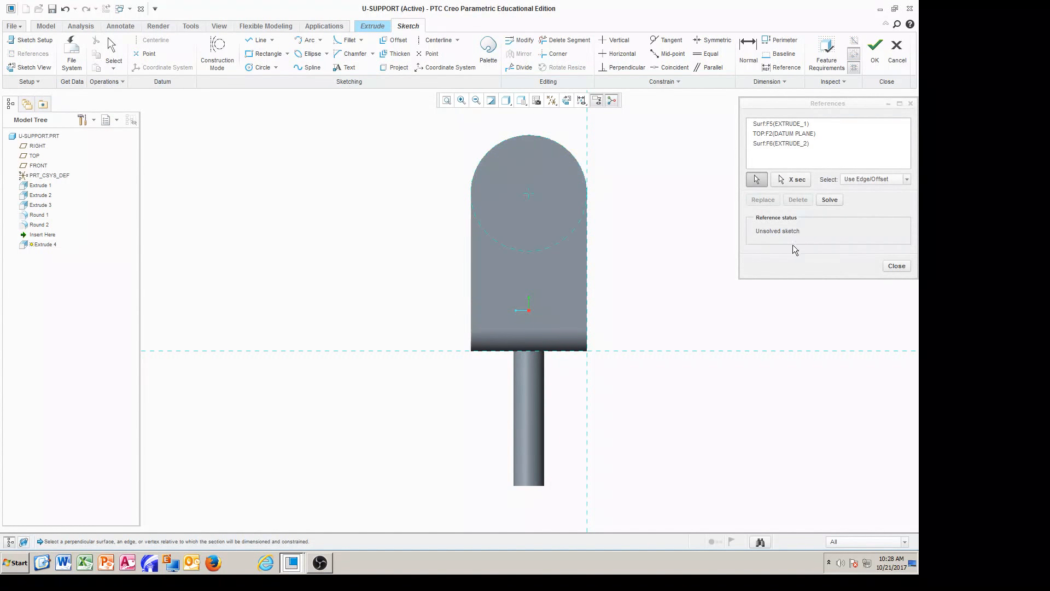
left_click(835, 203)
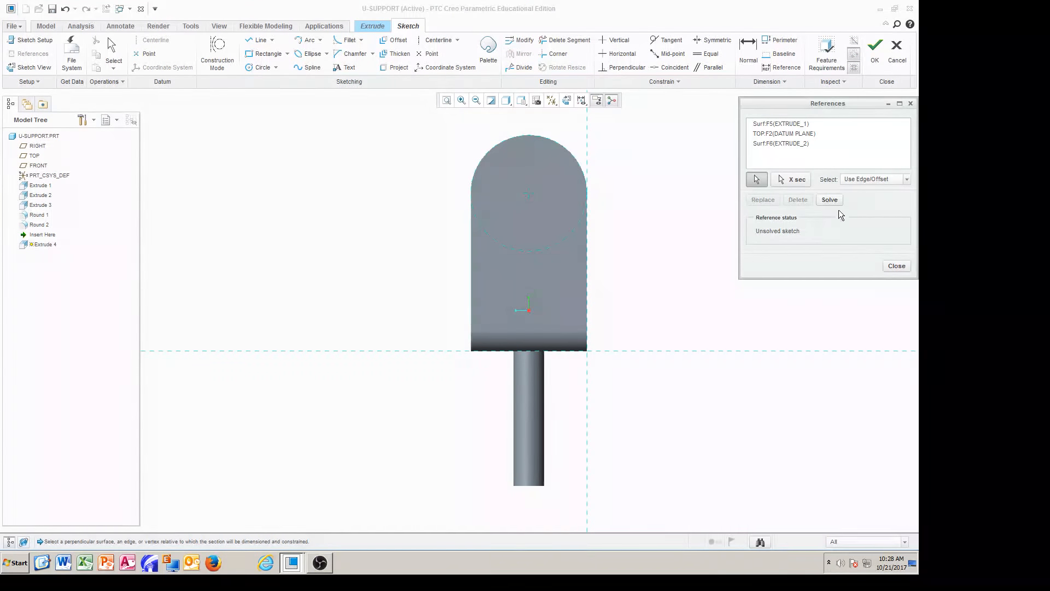
left_click(897, 266)
Draw a circle concentric with the leg's rounded top, set its diameter to 50, and finish the sketch
left_click(264, 67)
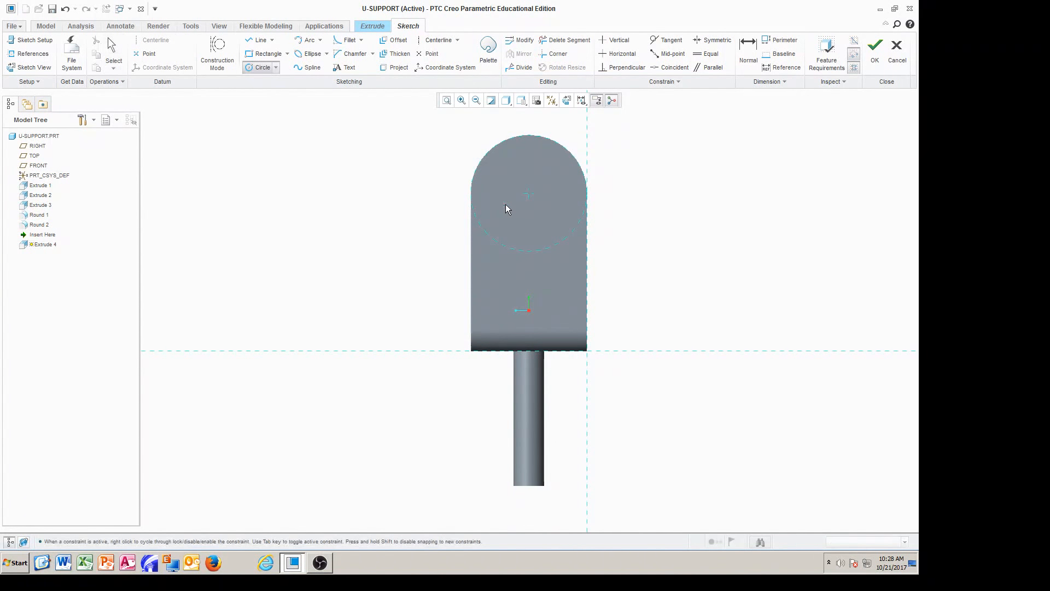
left_click(530, 194)
left_click(546, 207)
middle_click(648, 211)
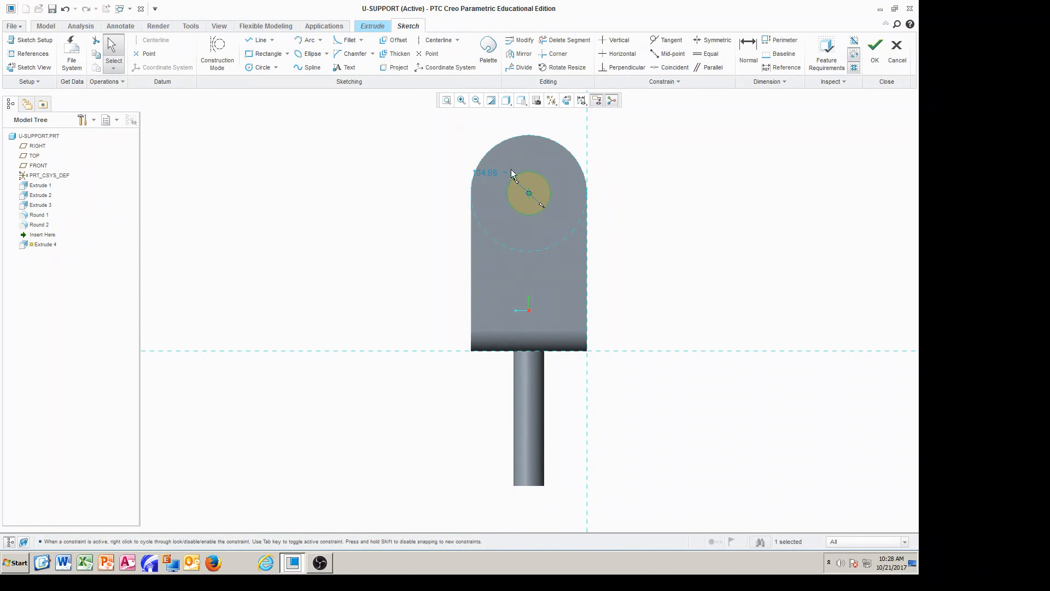
double_click(494, 173)
type("50")
key("Return")
mouse_move(592, 218)
middle_mouse_down()
mouse_move(671, 228)
mouse_move(640, 222)
mouse_move(659, 249)
mouse_move(673, 240)
middle_mouse_up()
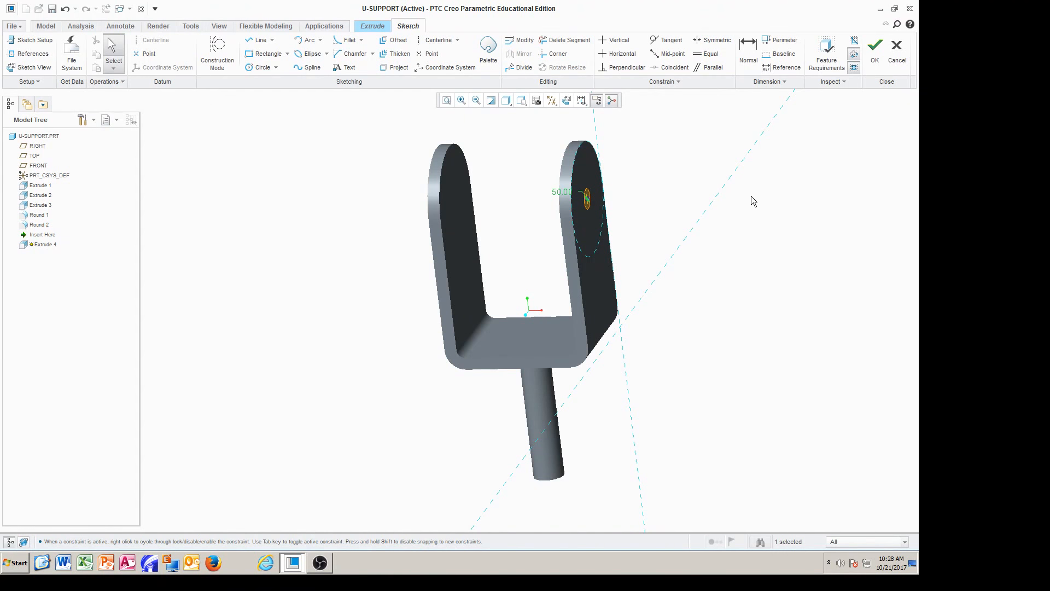
left_click(875, 48)
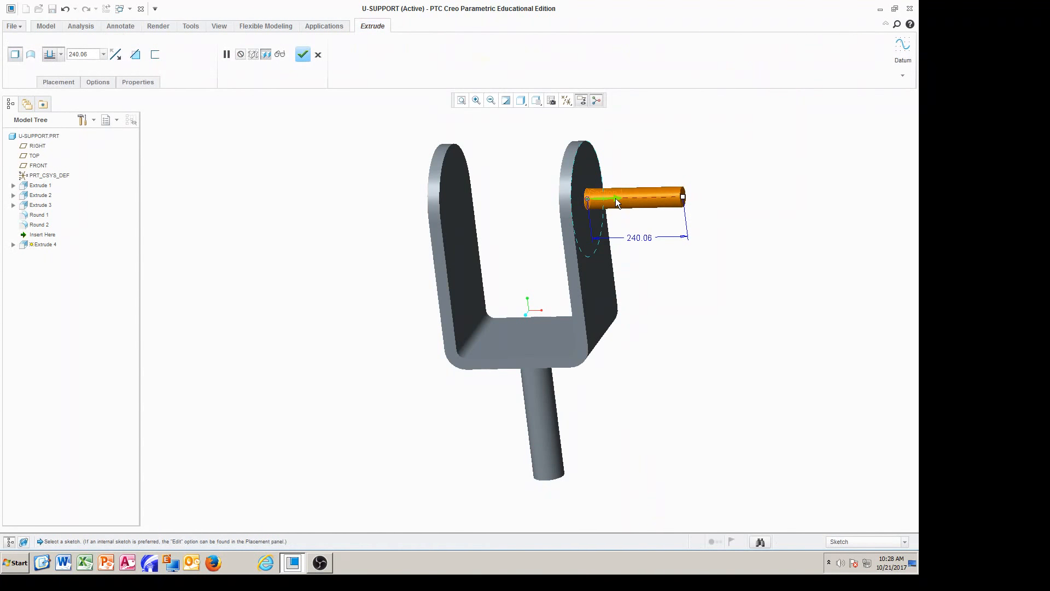
Extrude the circle inward as a Through All cut that removes material from both legs
left_click(616, 198)
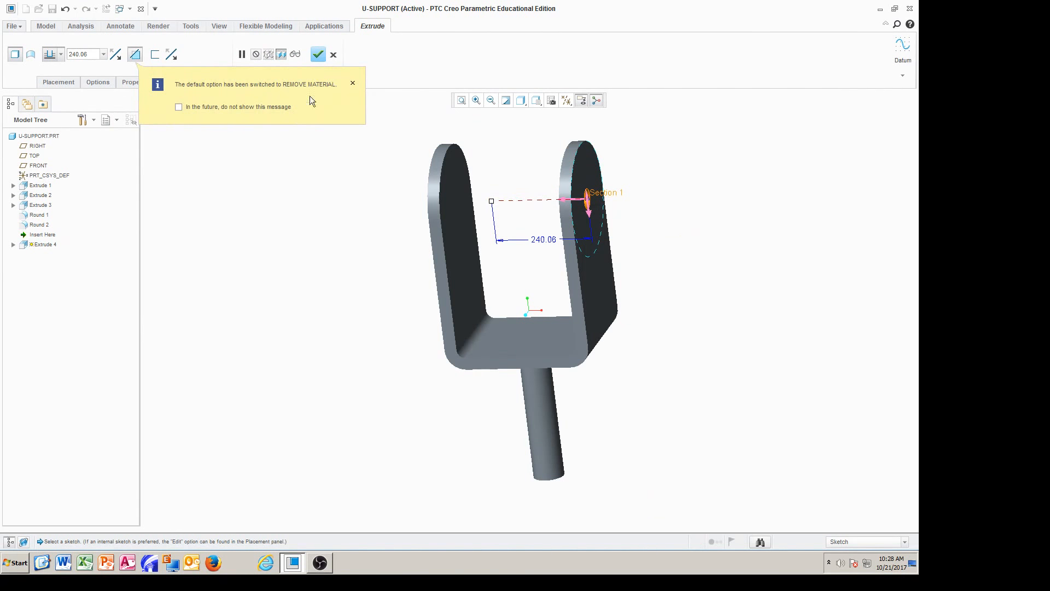
left_click(352, 84)
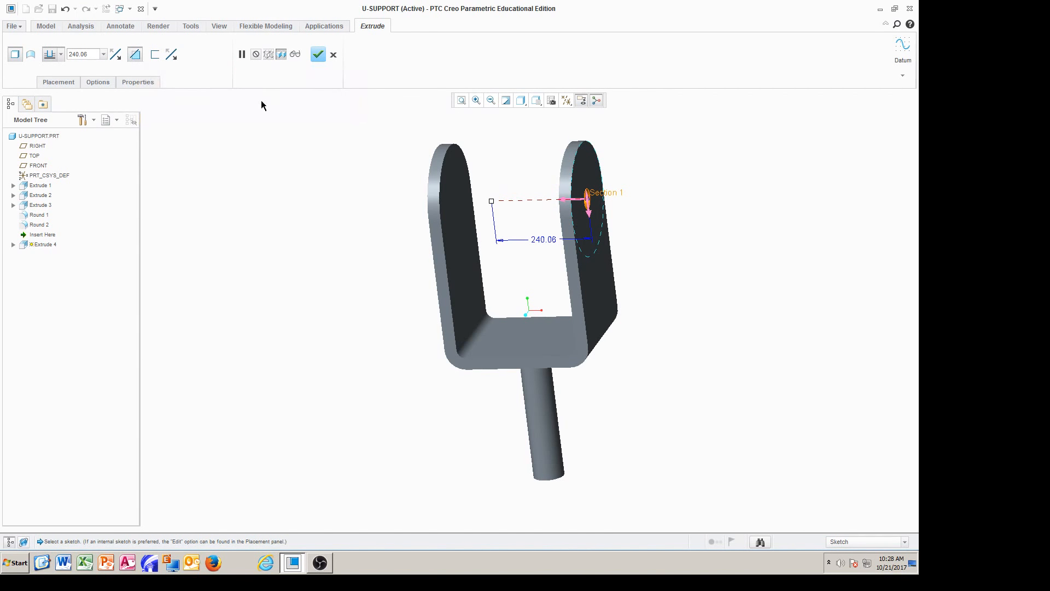
left_click(61, 54)
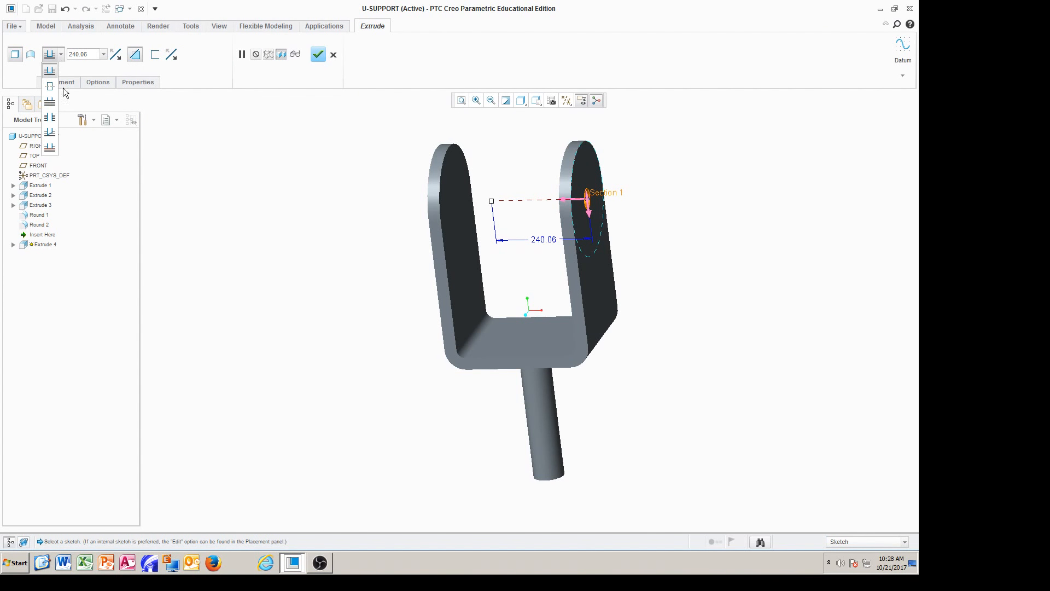
left_click(50, 118)
middle_click_drag(694, 252, 754, 237)
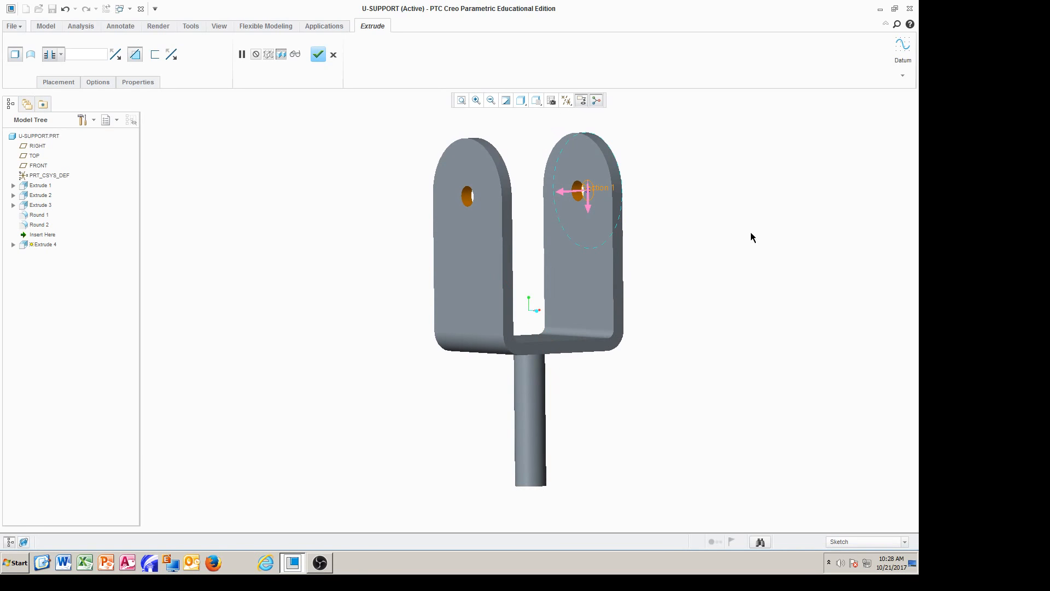
left_click(317, 54)
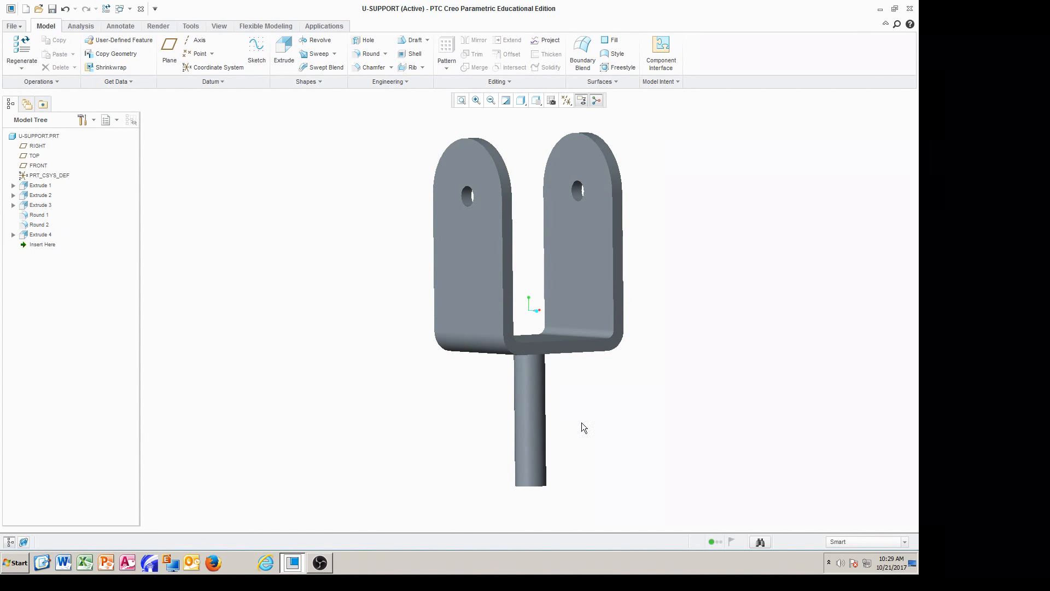
Chamfer the edge of the stem's free end with a D x D chamfer of 5
middle_click_drag(595, 438, 538, 414)
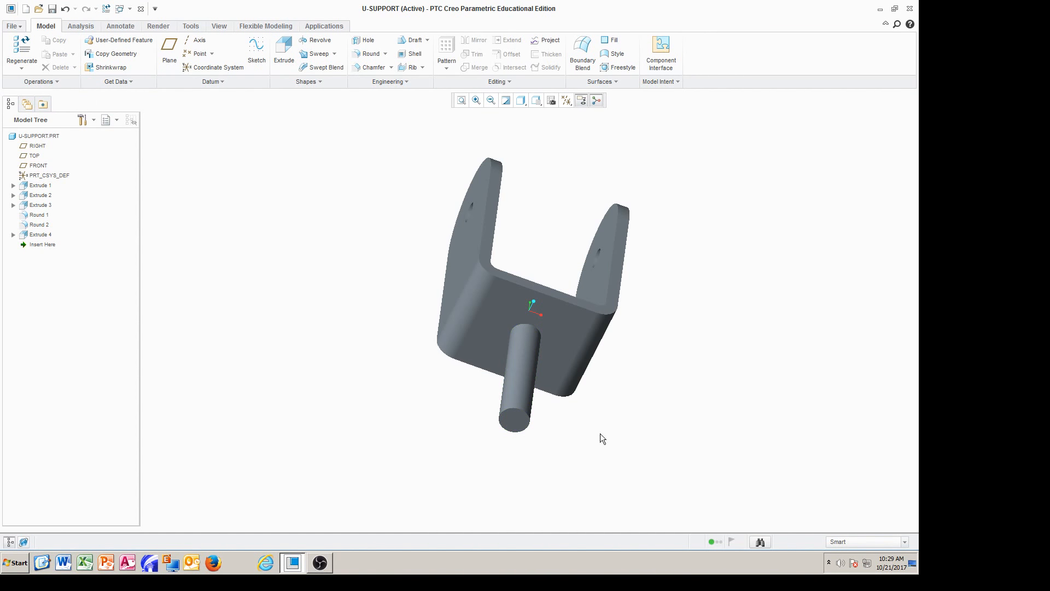
left_click(373, 67)
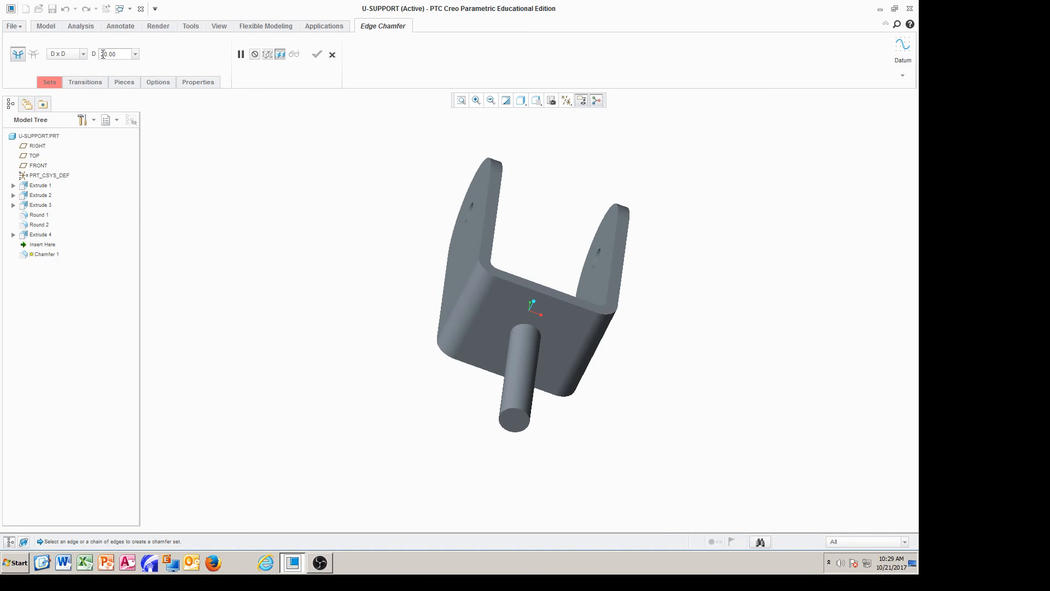
double_click(116, 53)
type("5")
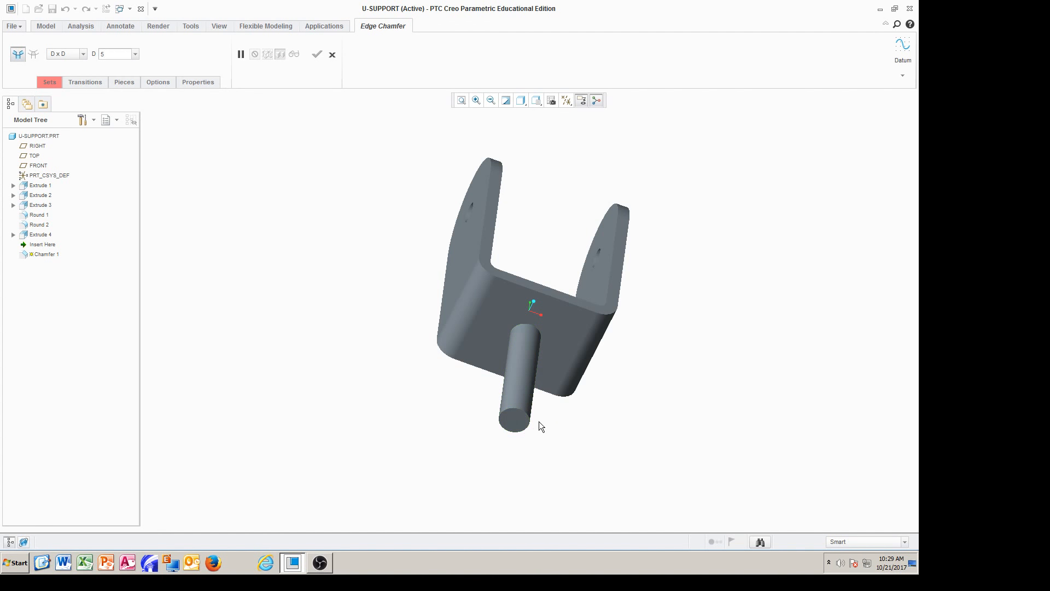
key("Return")
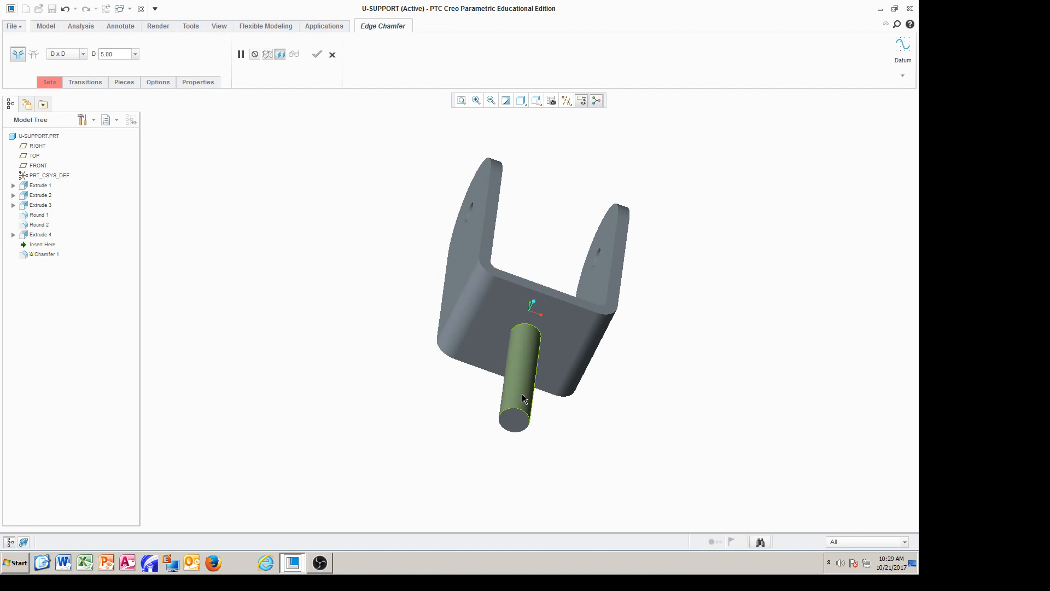
left_click(520, 421)
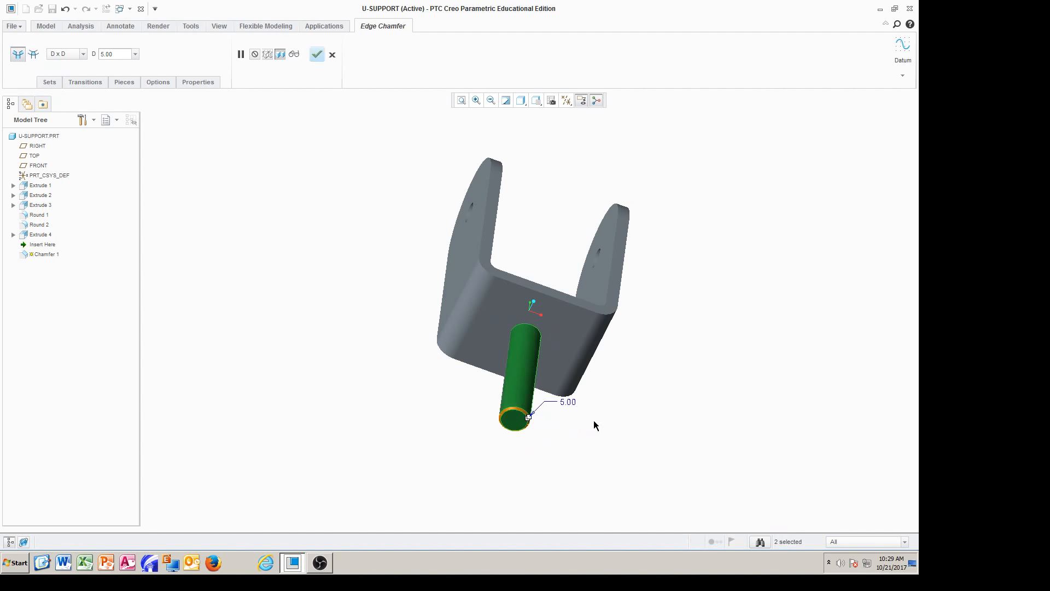
scroll(527, 454, "down", 3)
scroll(528, 454, "down", 2)
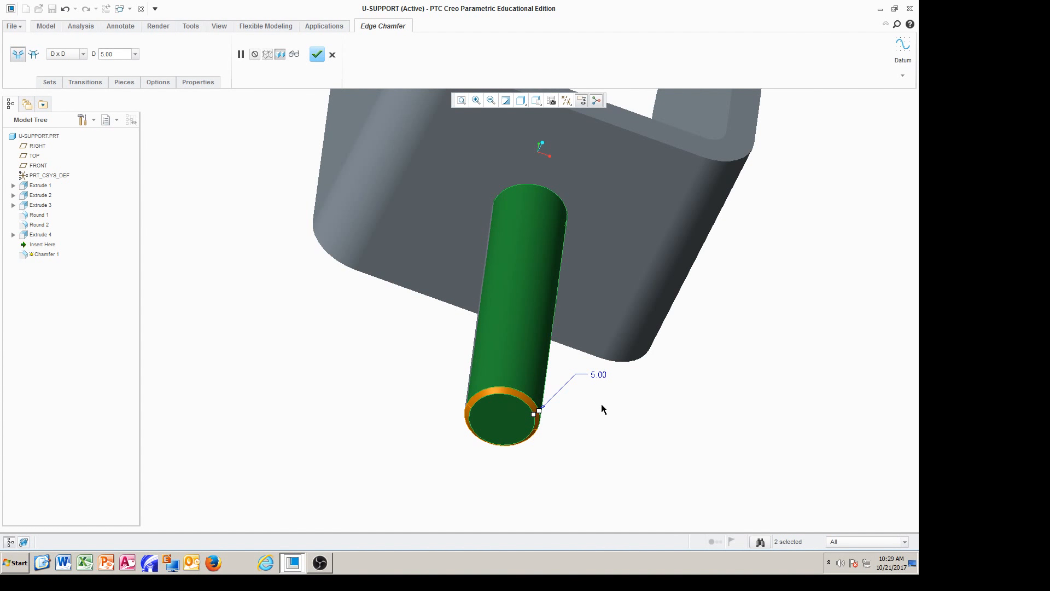
left_click(320, 61)
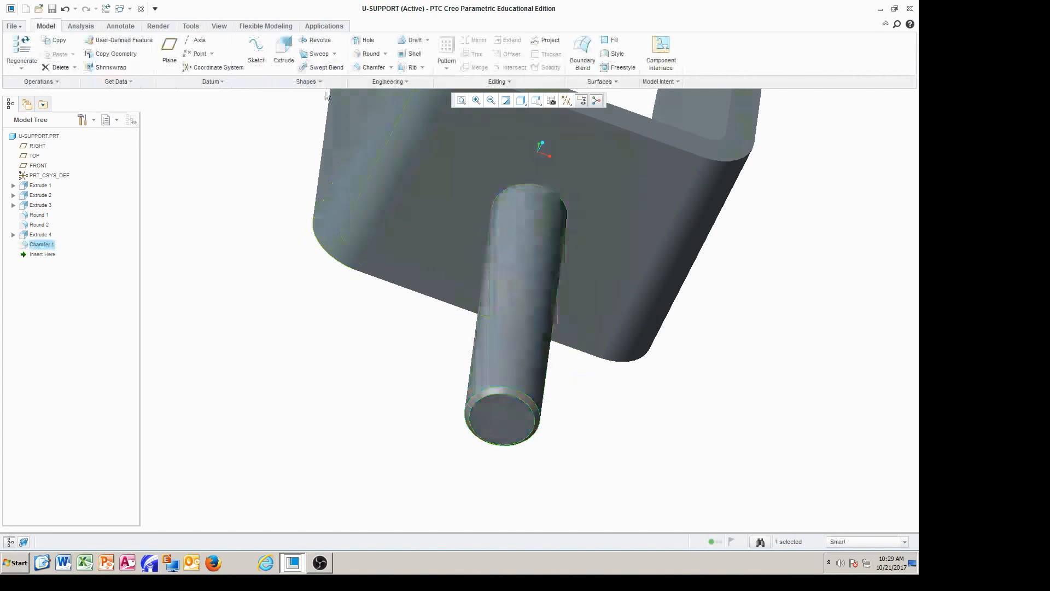
Delete the chamfer on the stem's free end
middle_click_drag(592, 406, 595, 448)
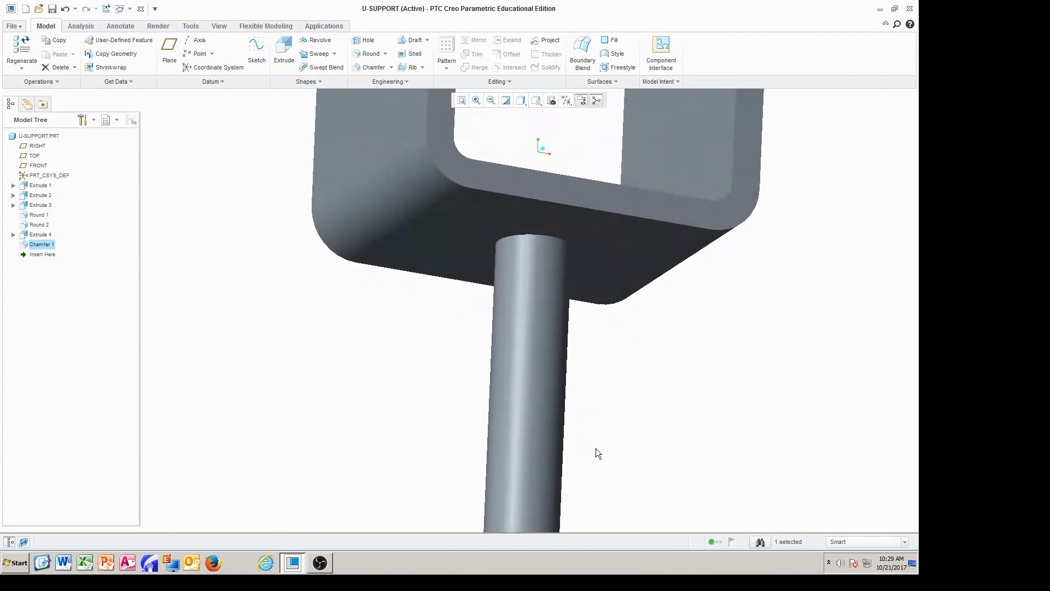
scroll(586, 400, "up", 4)
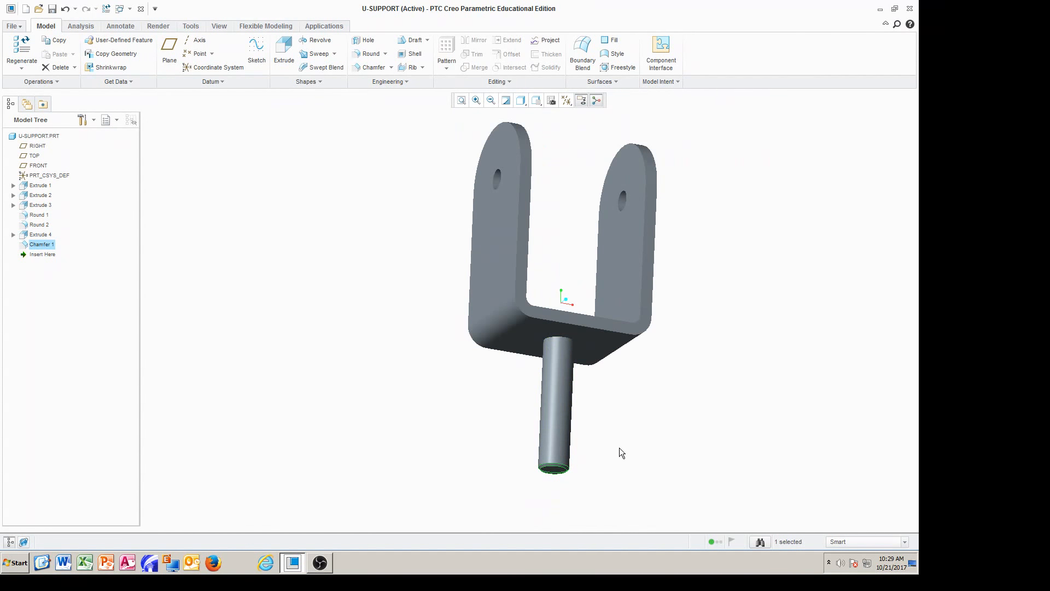
mouse_move(619, 443)
middle_mouse_down()
mouse_move(597, 476)
mouse_move(567, 490)
mouse_move(574, 462)
mouse_move(553, 410)
mouse_move(565, 415)
mouse_move(551, 419)
middle_mouse_up()
scroll(536, 404, "down", 2)
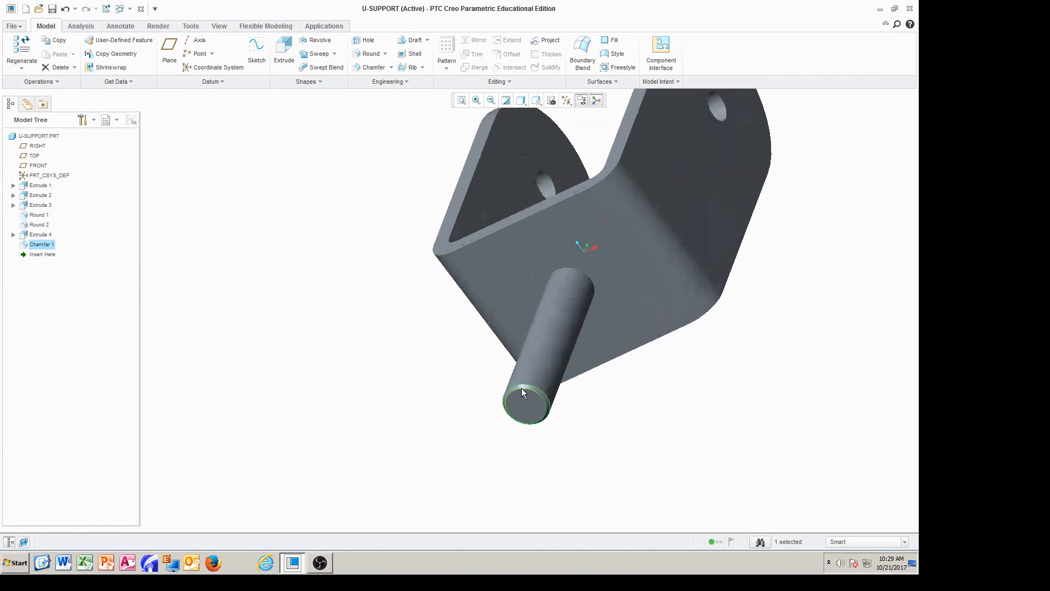
scroll(541, 388, "down", 2)
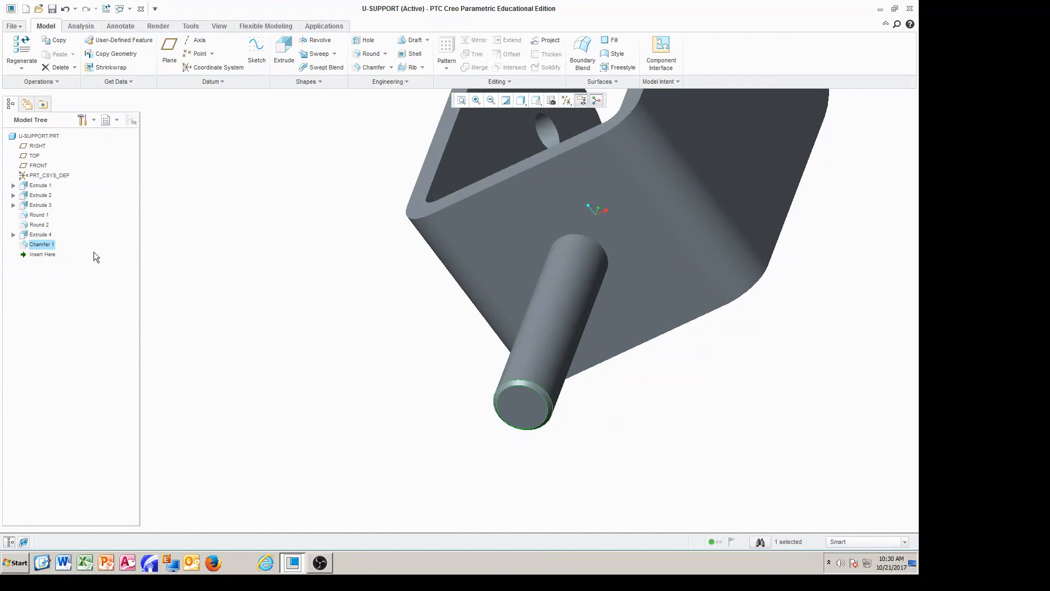
right_click(46, 244)
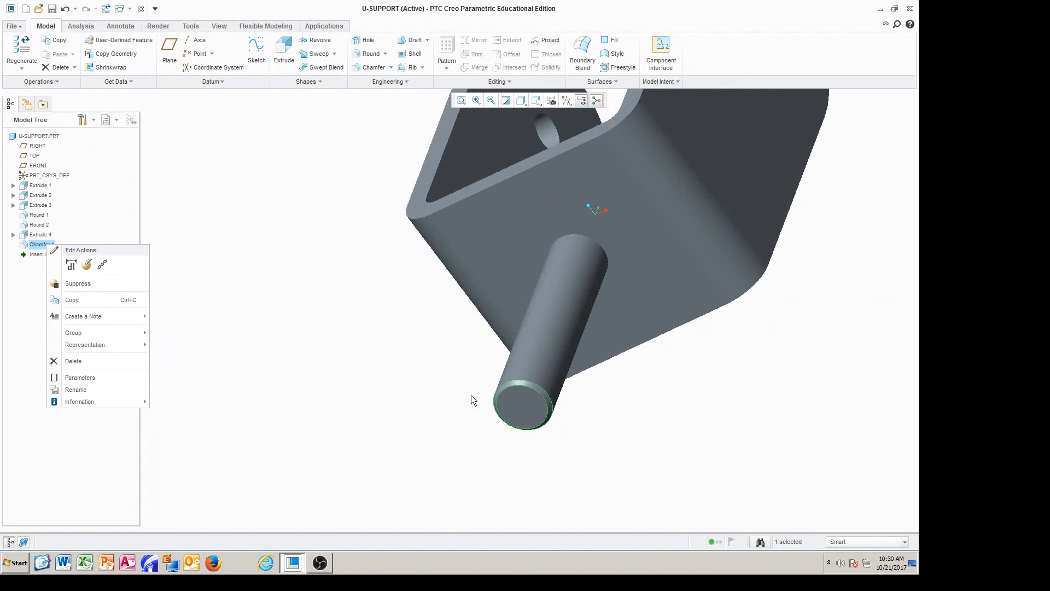
left_click(83, 361)
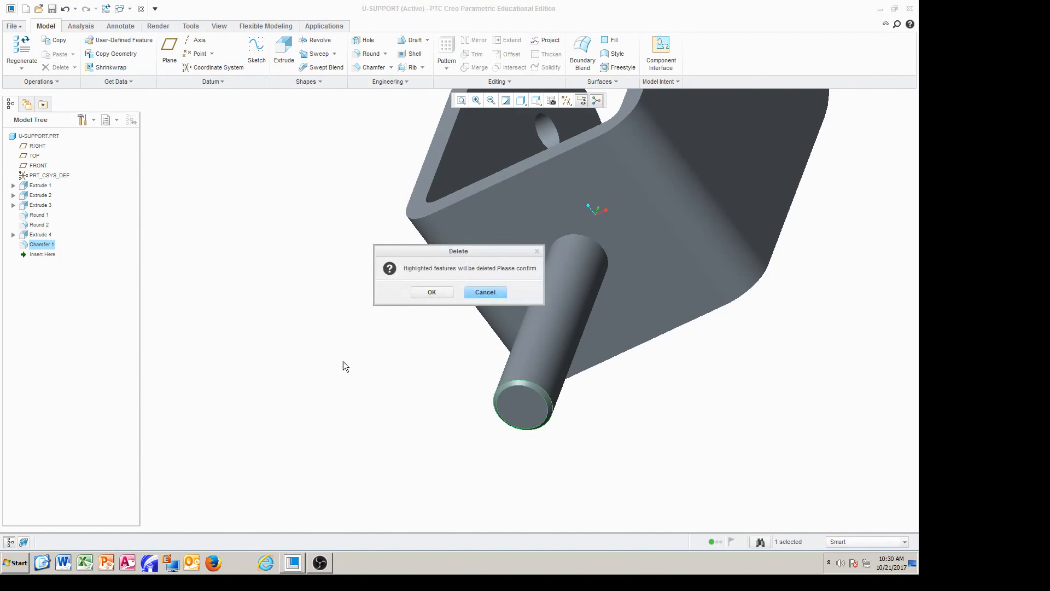
left_click(430, 292)
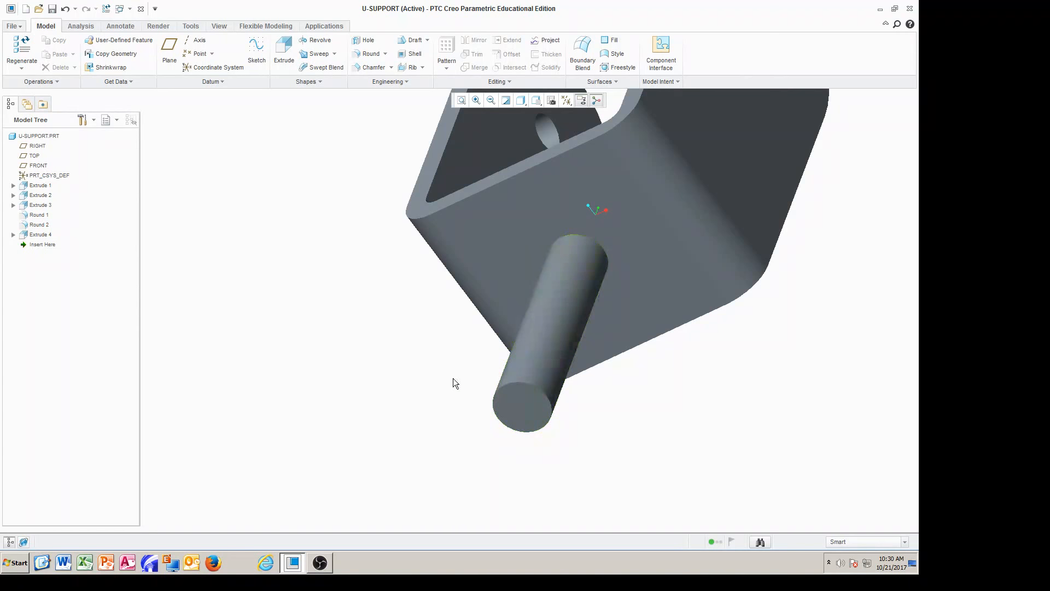
Apply a gold-coloured metal appearance from the std-metals library to the stem's cylindrical surface
scroll(279, 320, "down", 3)
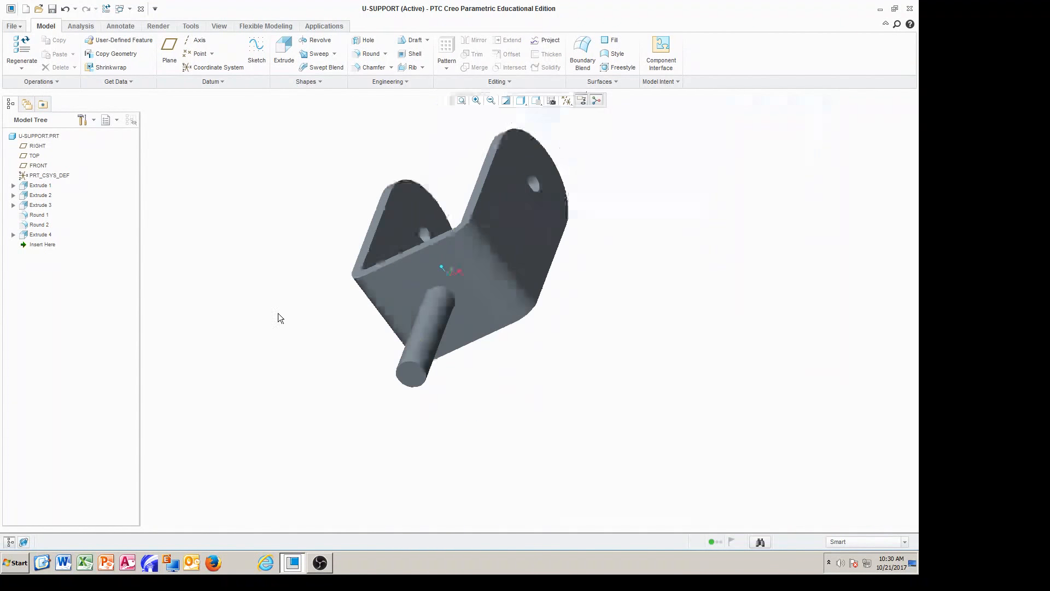
mouse_move(629, 208)
middle_mouse_down()
mouse_move(656, 336)
mouse_move(619, 326)
mouse_move(663, 330)
middle_mouse_up()
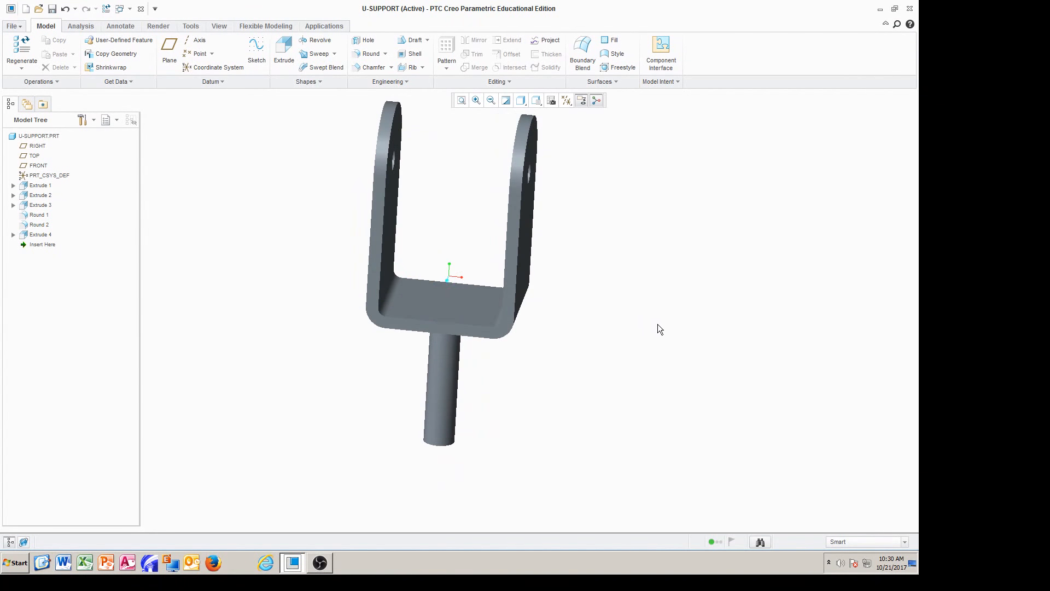
left_click(158, 26)
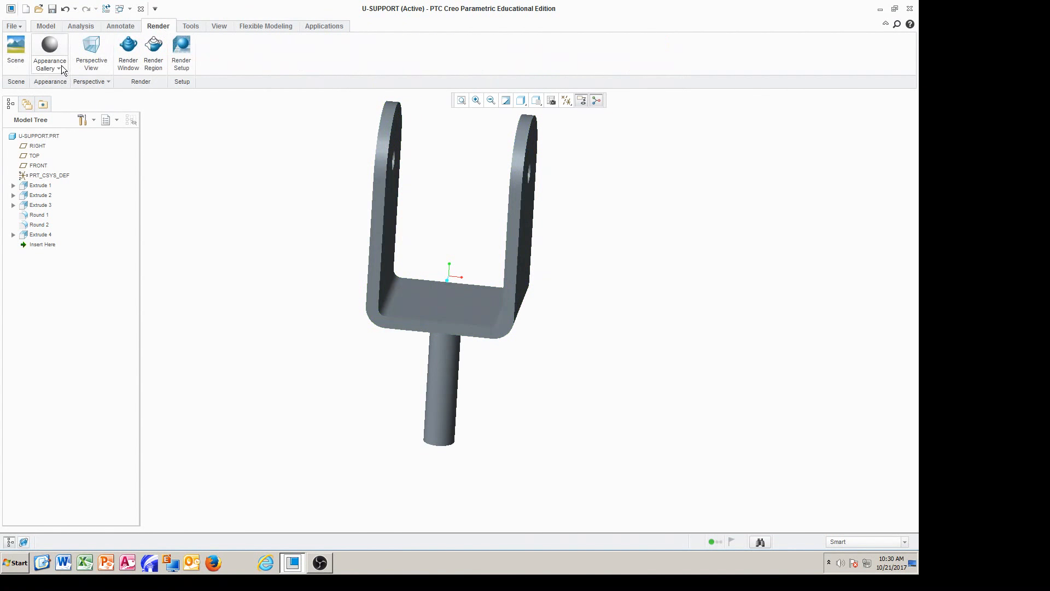
left_click(61, 68)
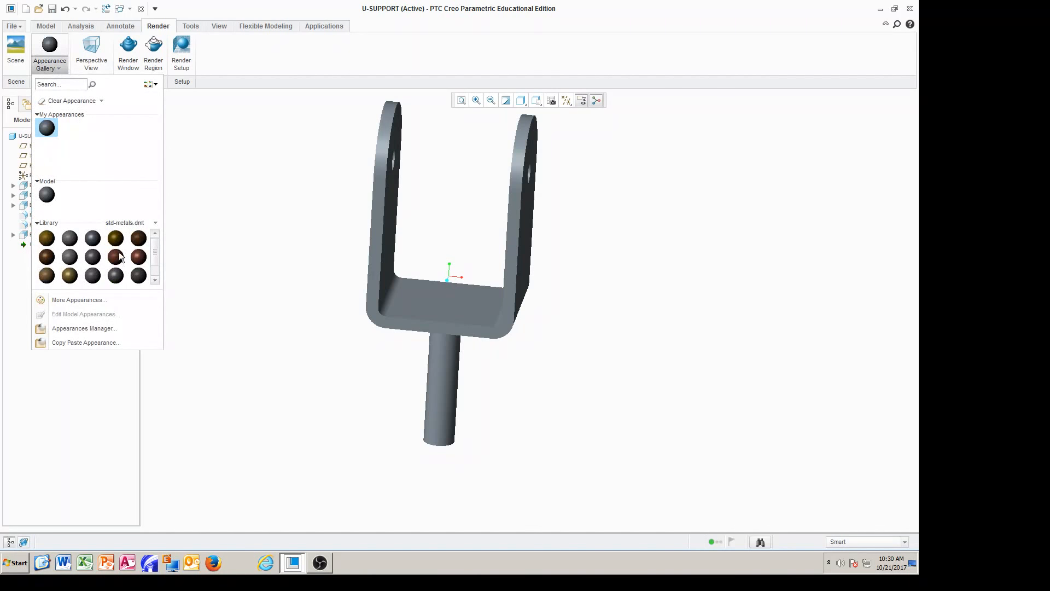
left_click(116, 238)
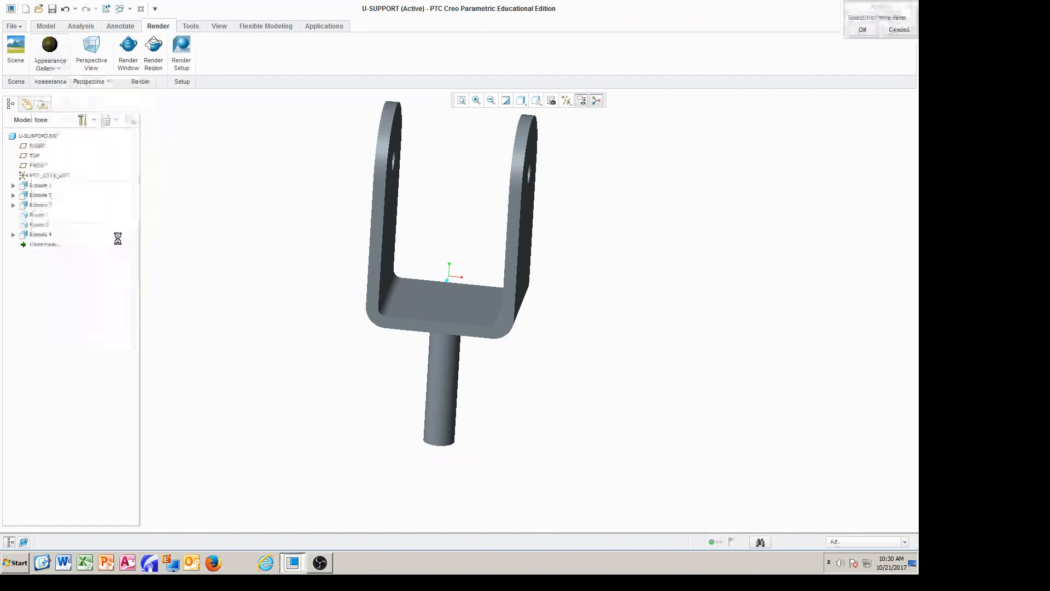
left_click(450, 367)
left_click(862, 29)
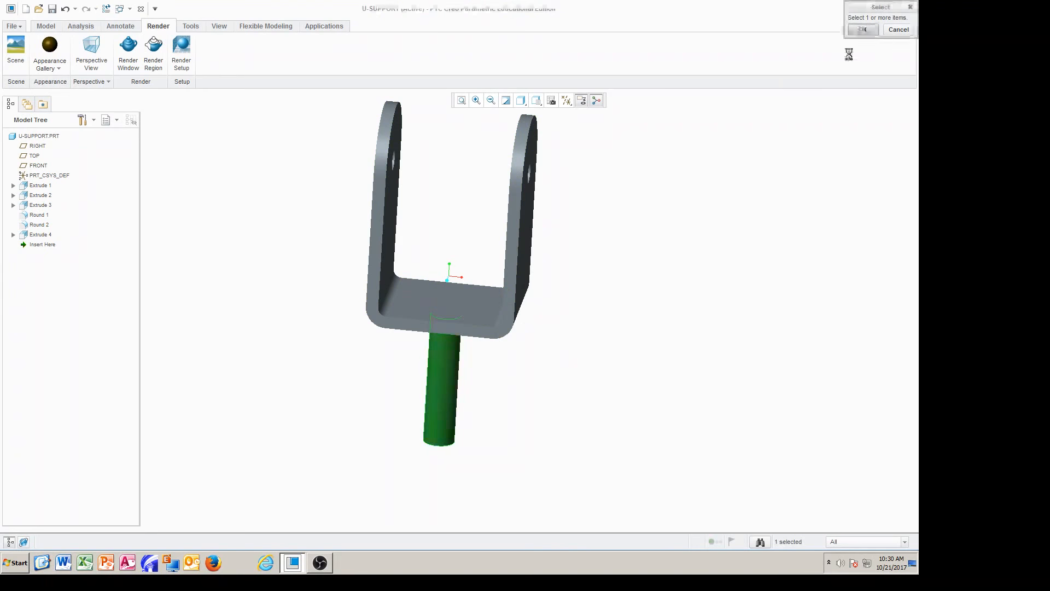
Apply a reddish metal appearance from the std-metals library to the outer flat faces of both legs
left_click(57, 67)
left_click_drag(154, 247, 153, 270)
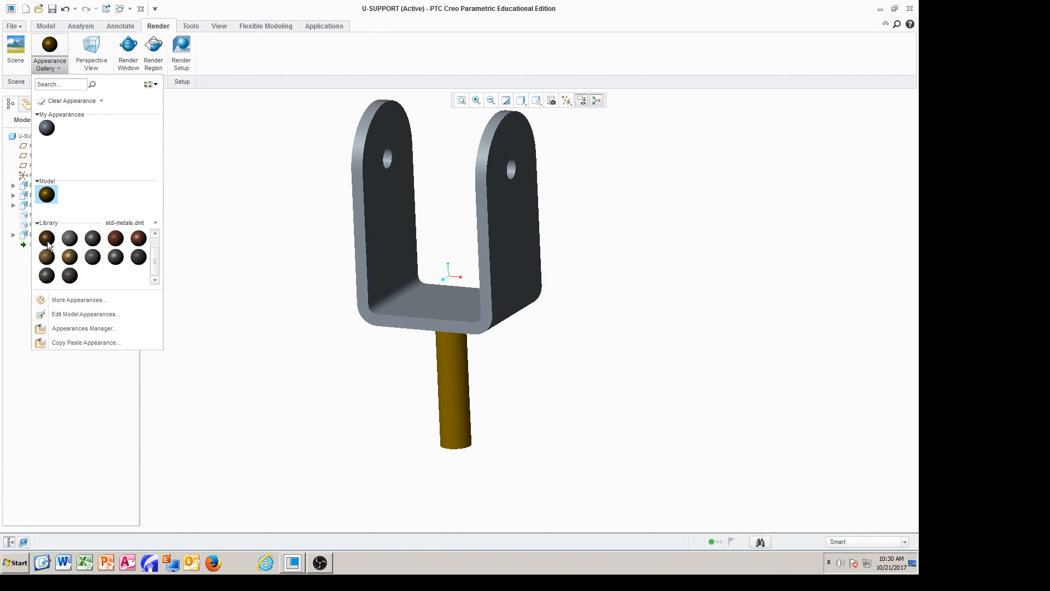
scroll(150, 252, "up", 2)
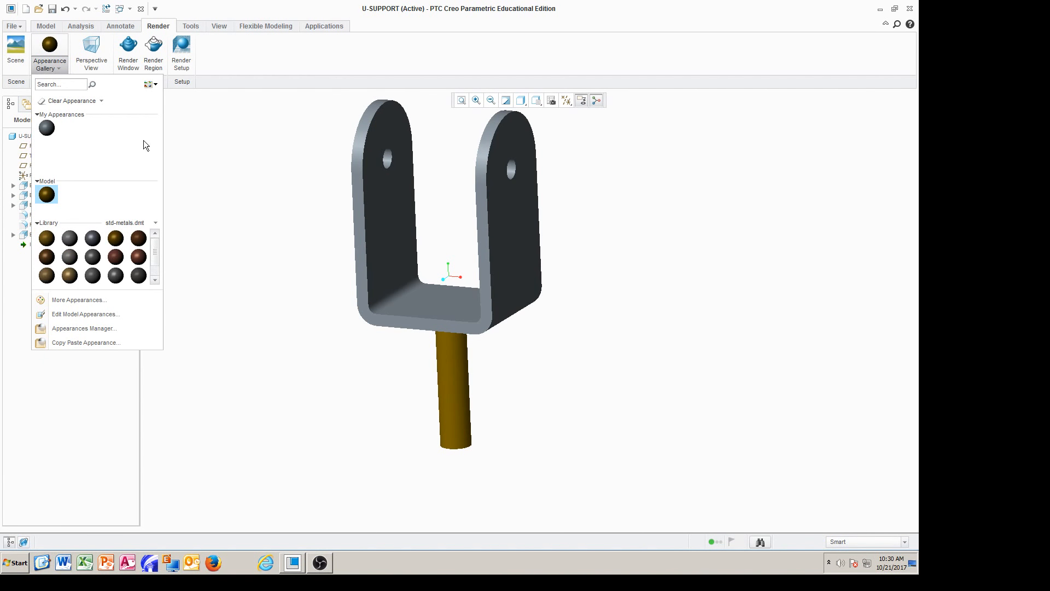
left_click(152, 84)
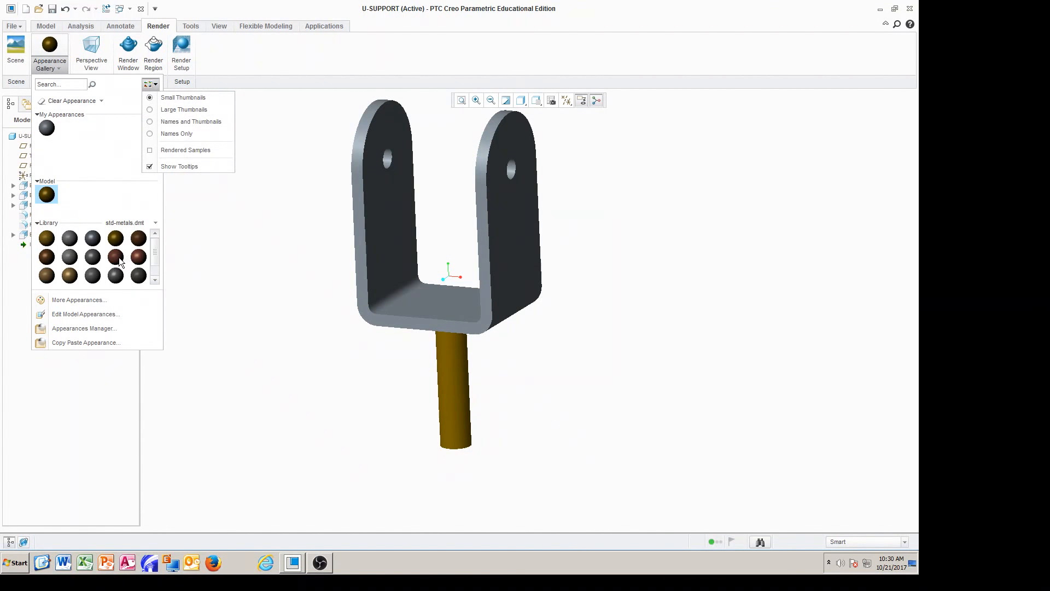
left_click(49, 192)
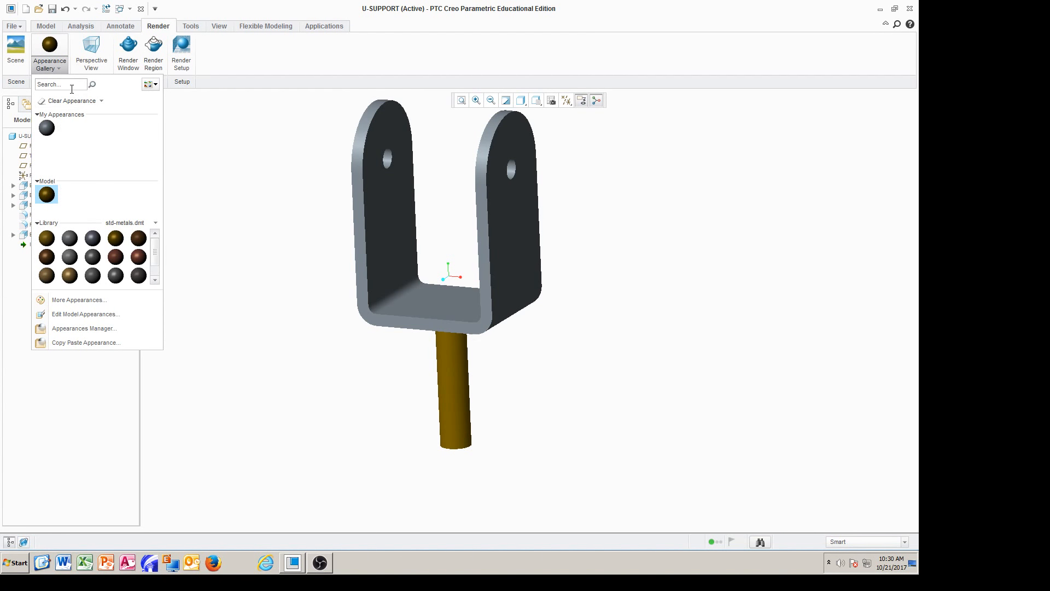
left_click(116, 256)
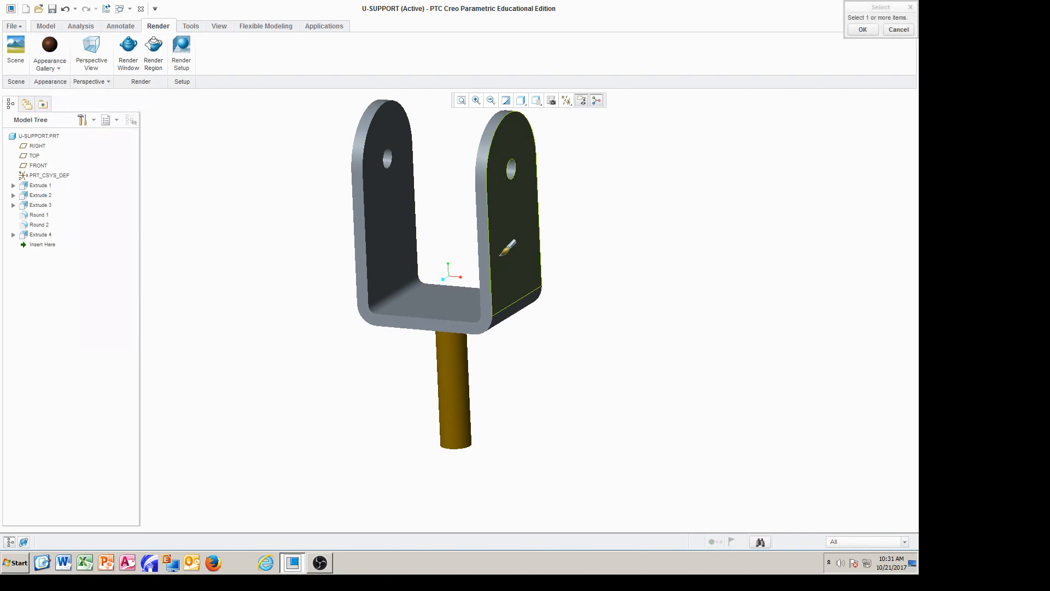
left_click(515, 218)
middle_click_drag(678, 224, 766, 218)
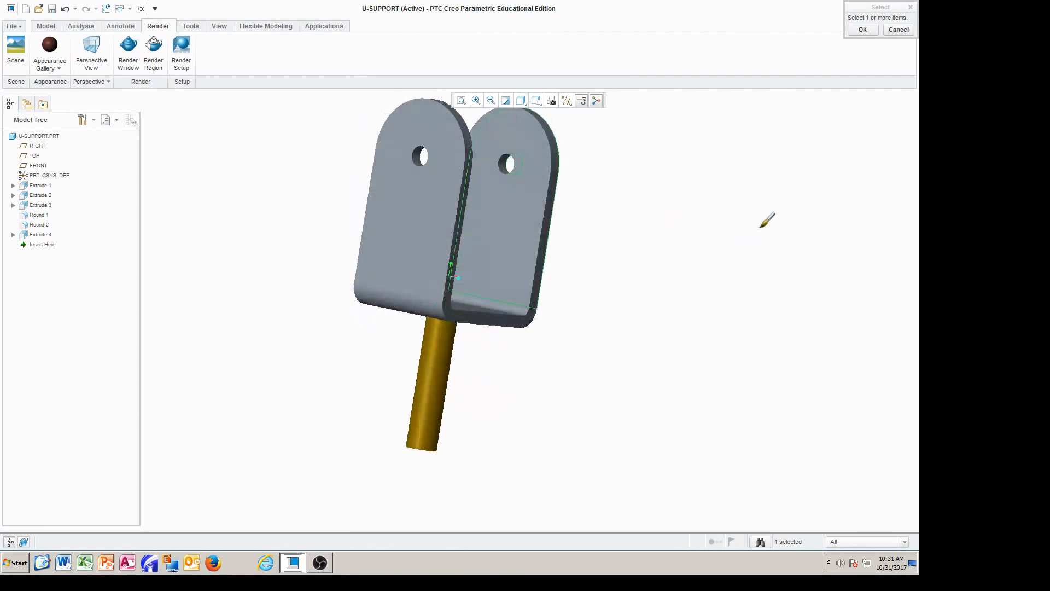
left_click(434, 197, "ctrl")
left_click(857, 27)
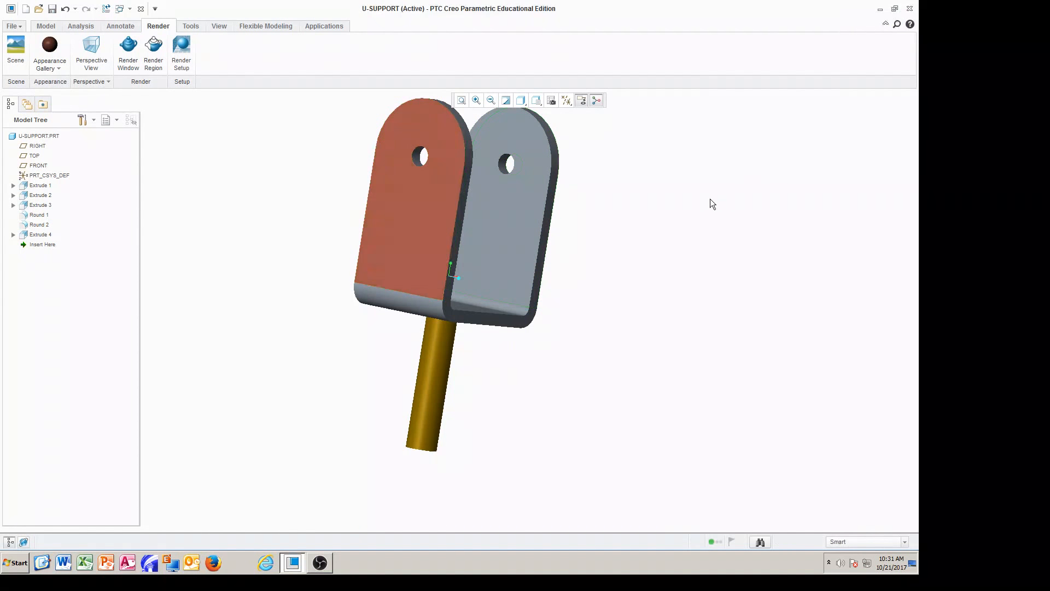
Apply a reddish metal appearance from the std-metals library to the inner flat face of the bracket's base
middle_click_drag(666, 218, 585, 237)
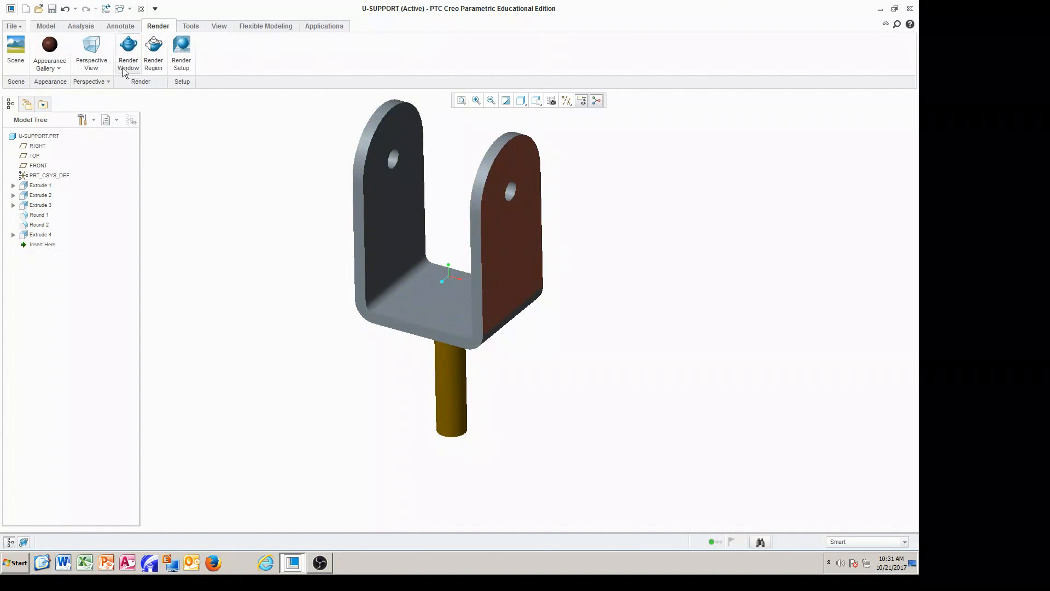
left_click(60, 67)
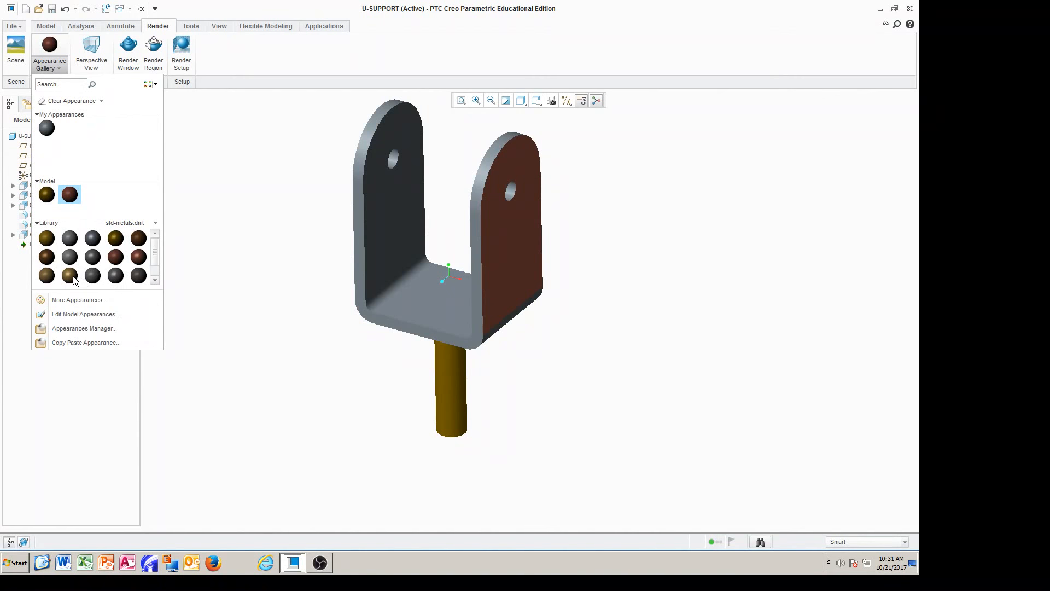
left_click(155, 279)
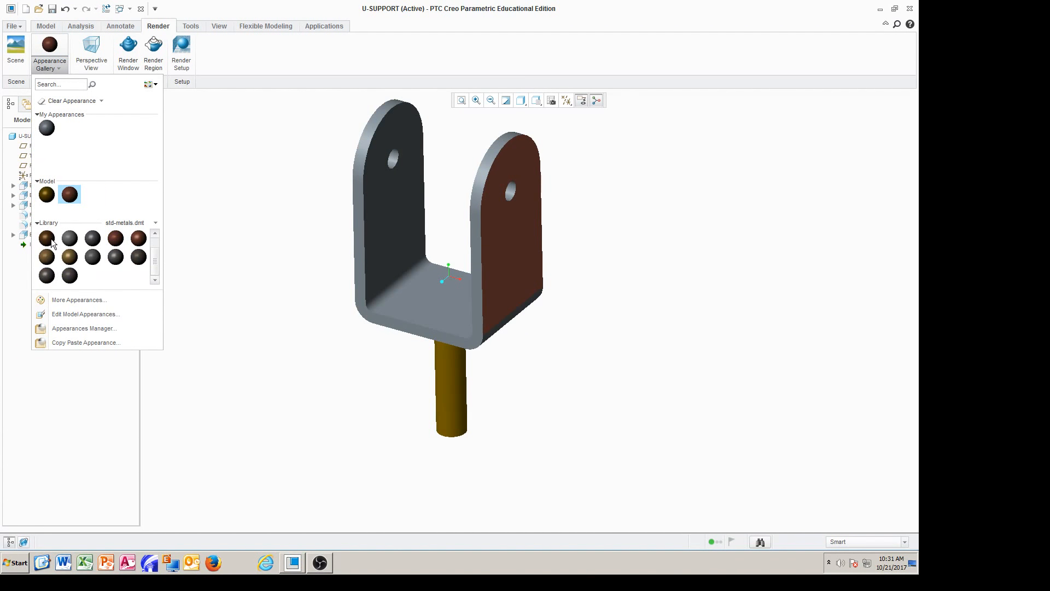
left_click(133, 239)
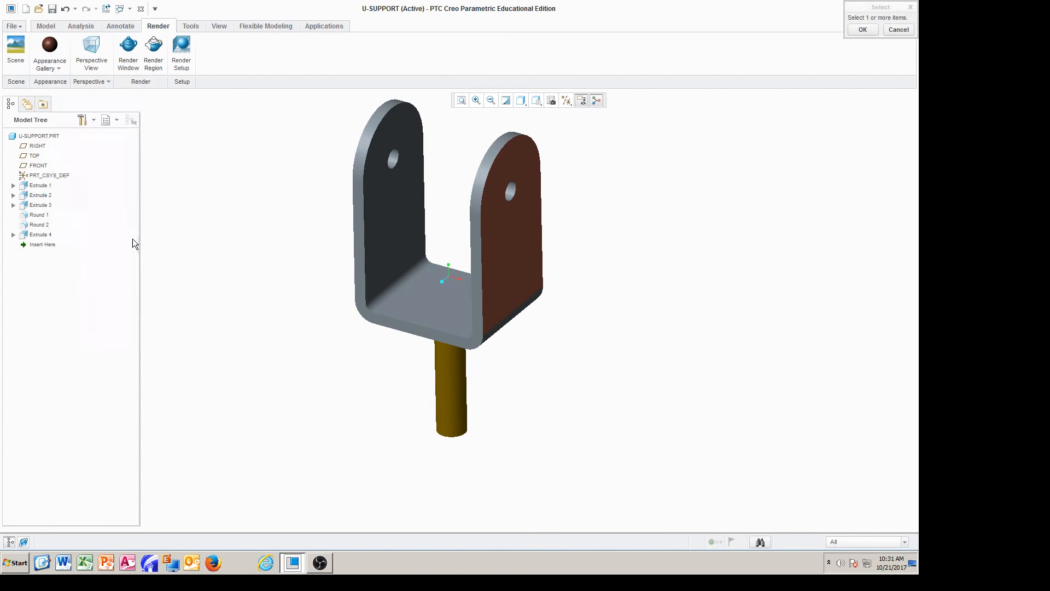
left_click(432, 308)
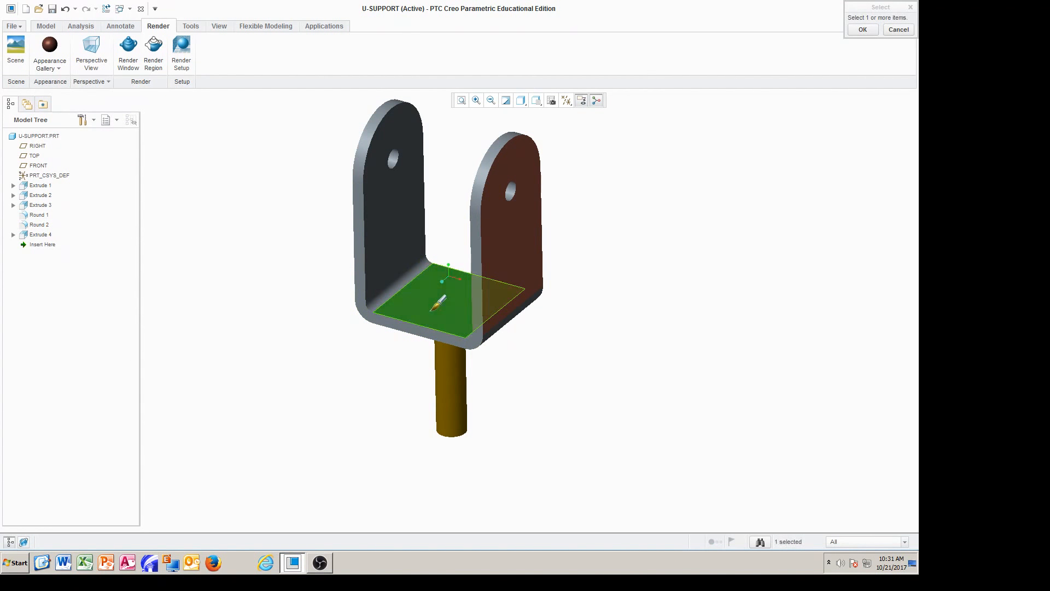
left_click(862, 28)
middle_click_drag(689, 217, 723, 231)
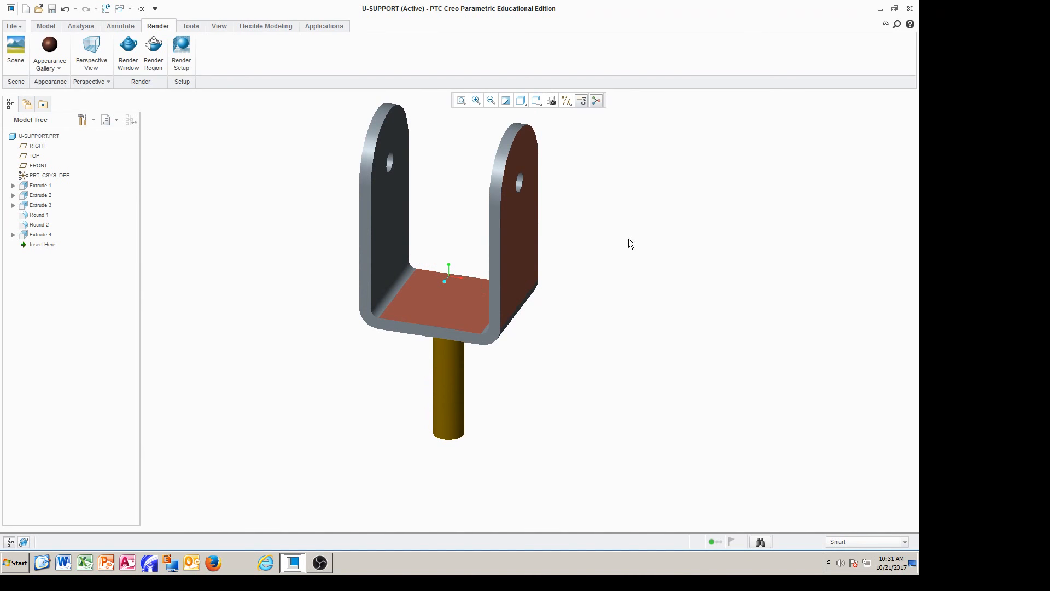